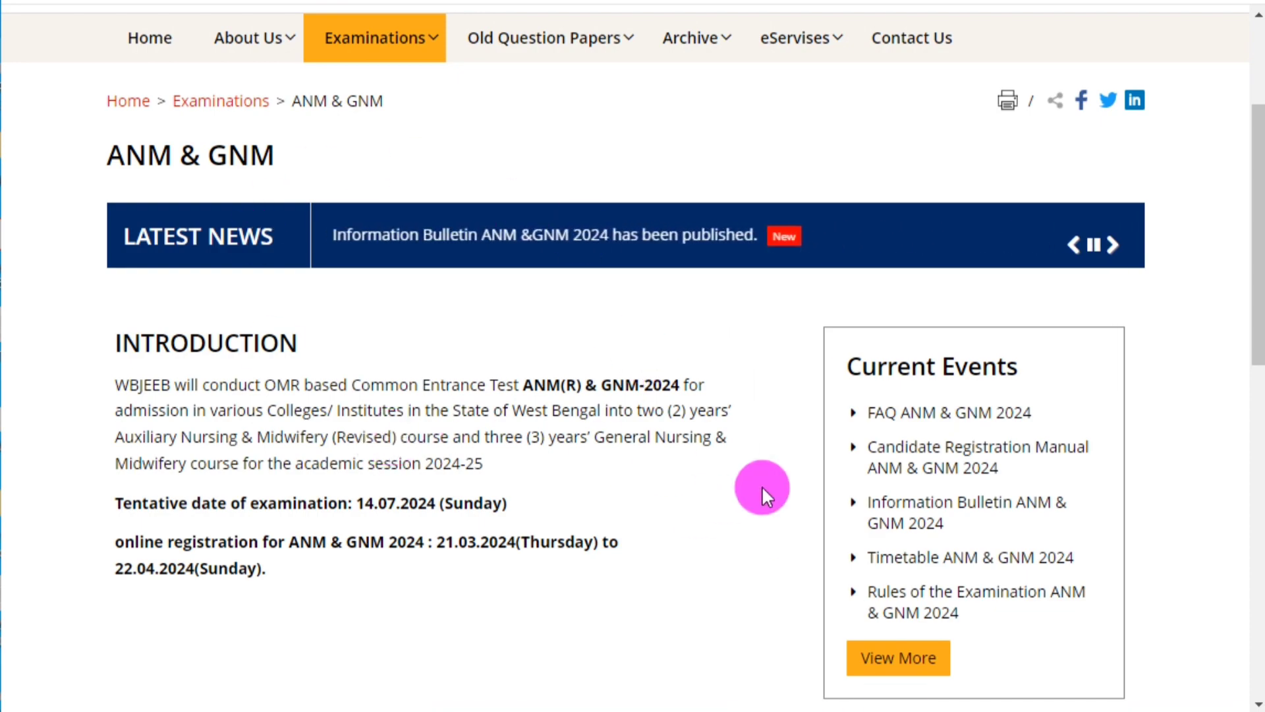
Search Google for 'wbjee' in a new tab and open the official WBJEE BOARD site.
scroll(764, 484, down, 3)
scroll(771, 475, down, 6)
scroll(771, 475, up, 8)
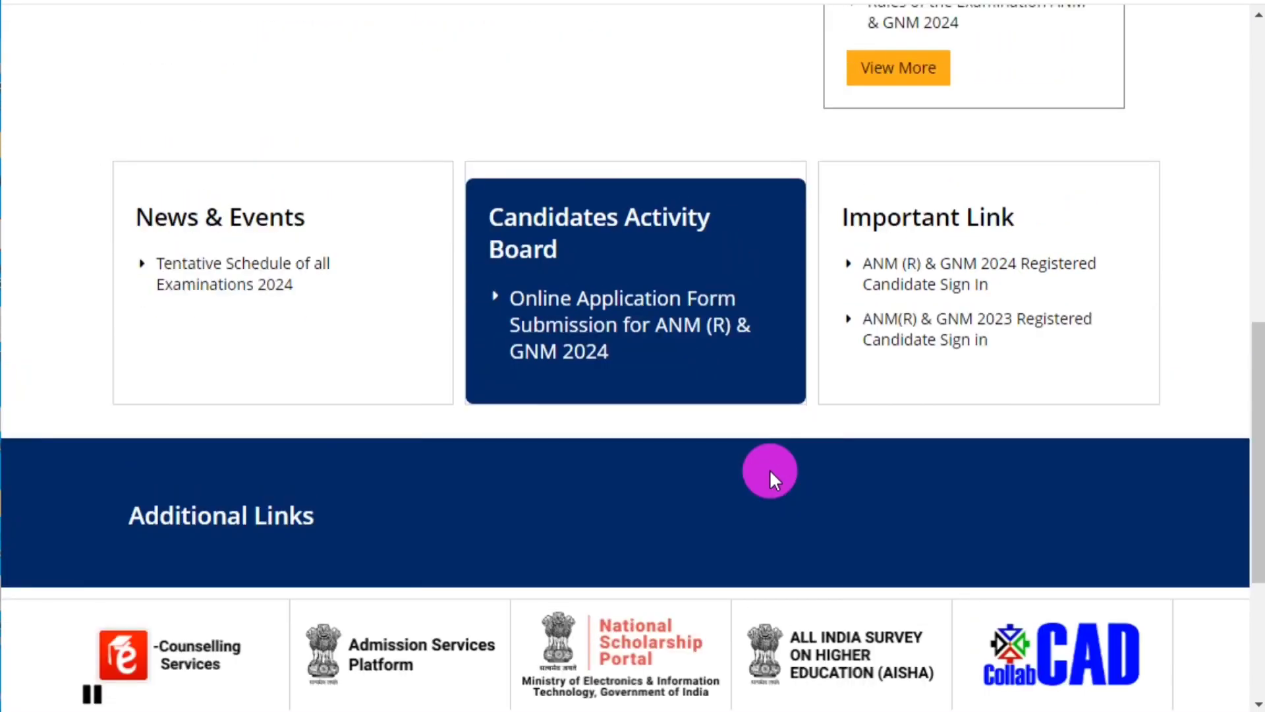
scroll(770, 472, up, 5)
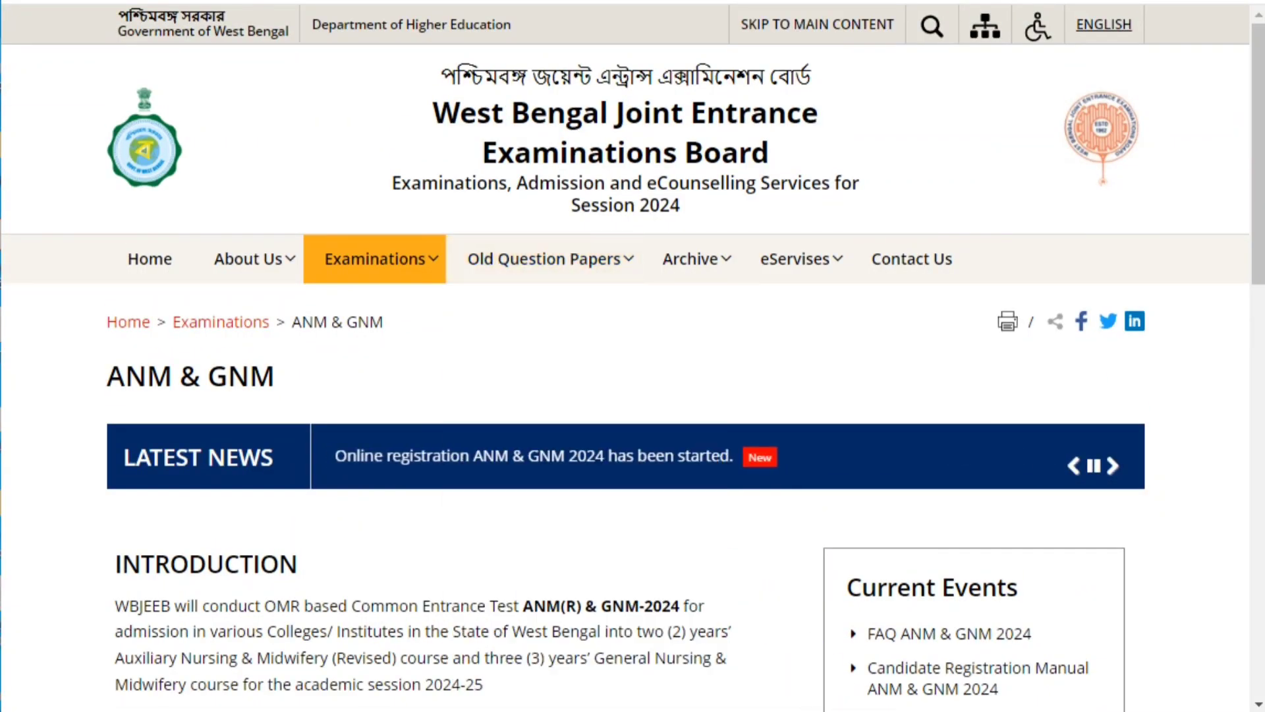
key(ctrl+t)
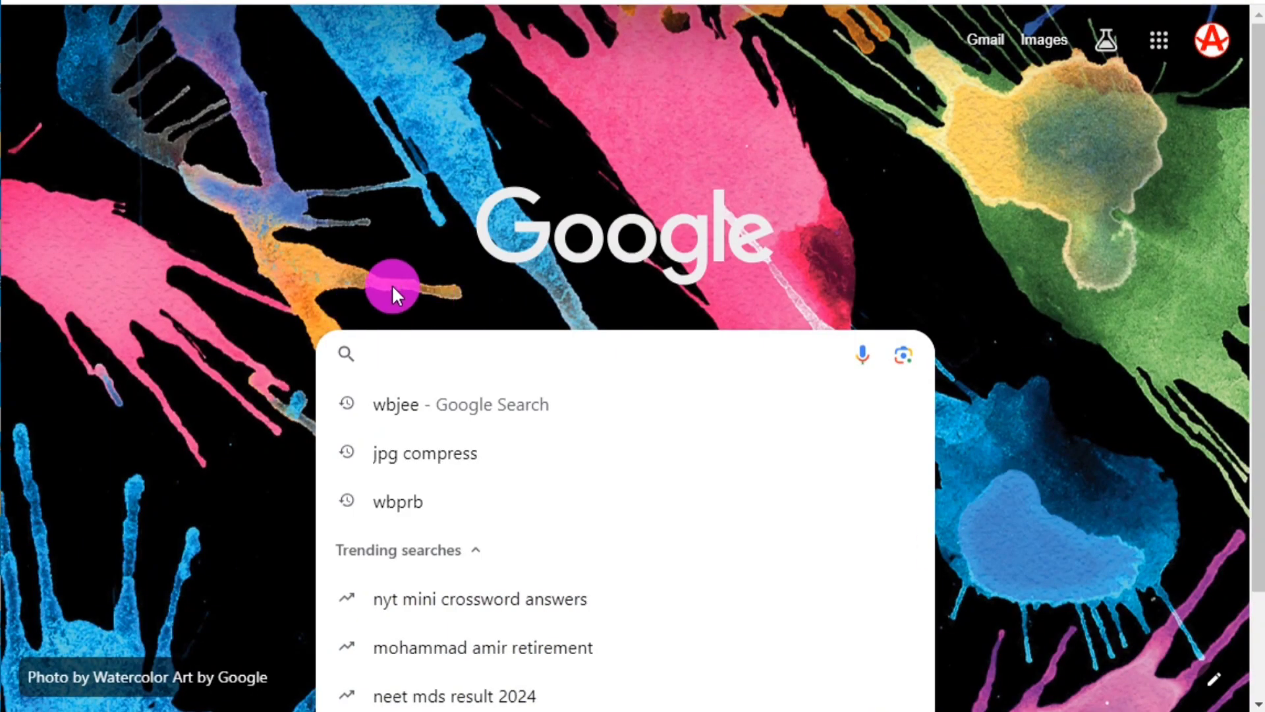
text(w)
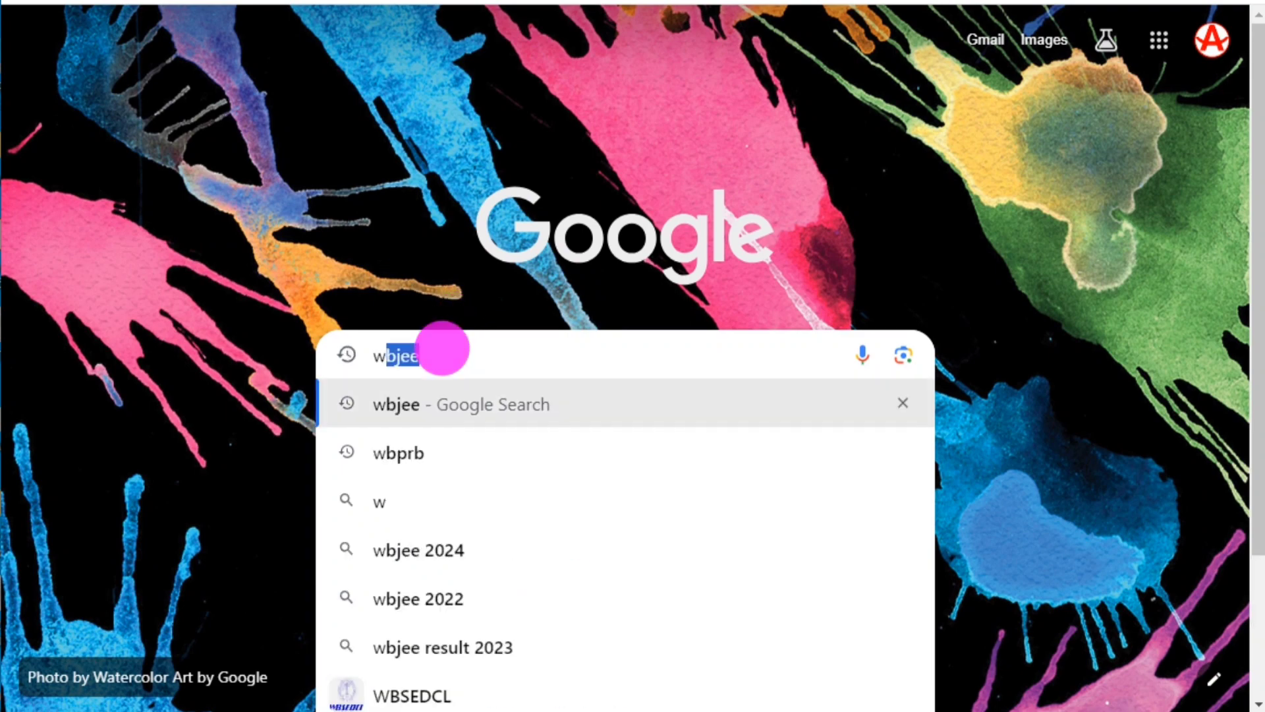
text(bjww)
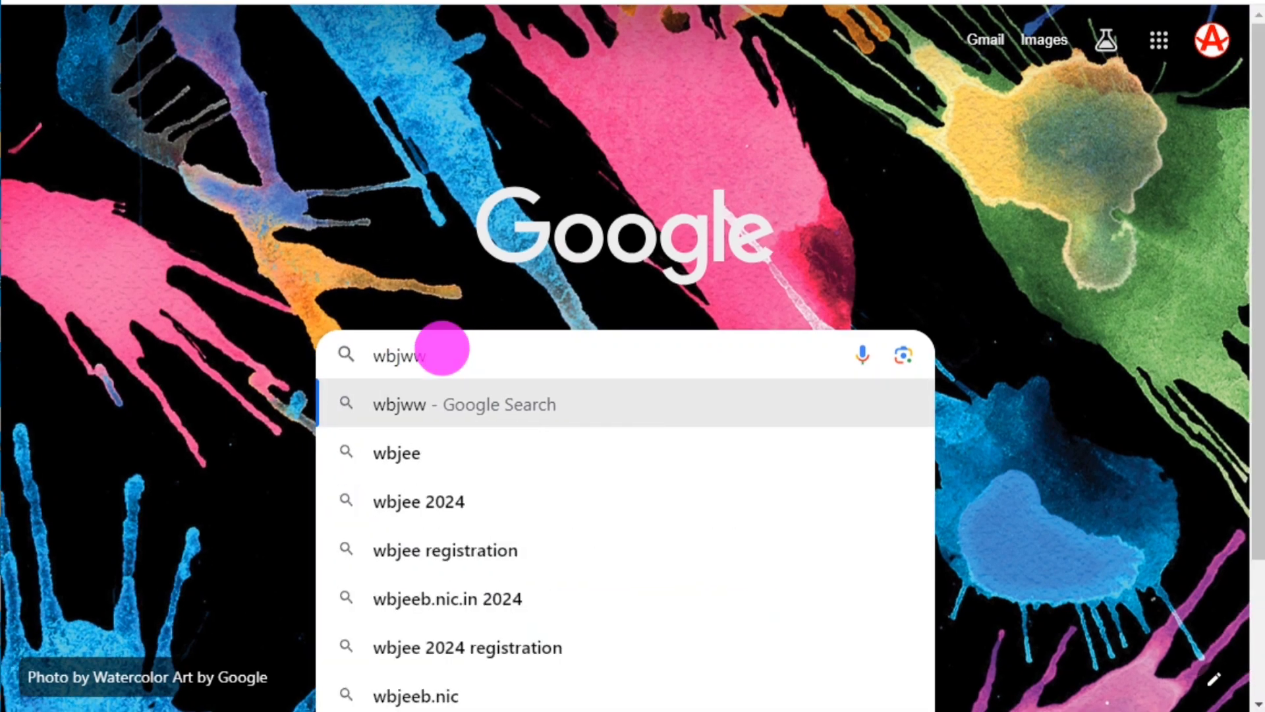
key(BackSpace)
key(BackSpace)
text(ee)
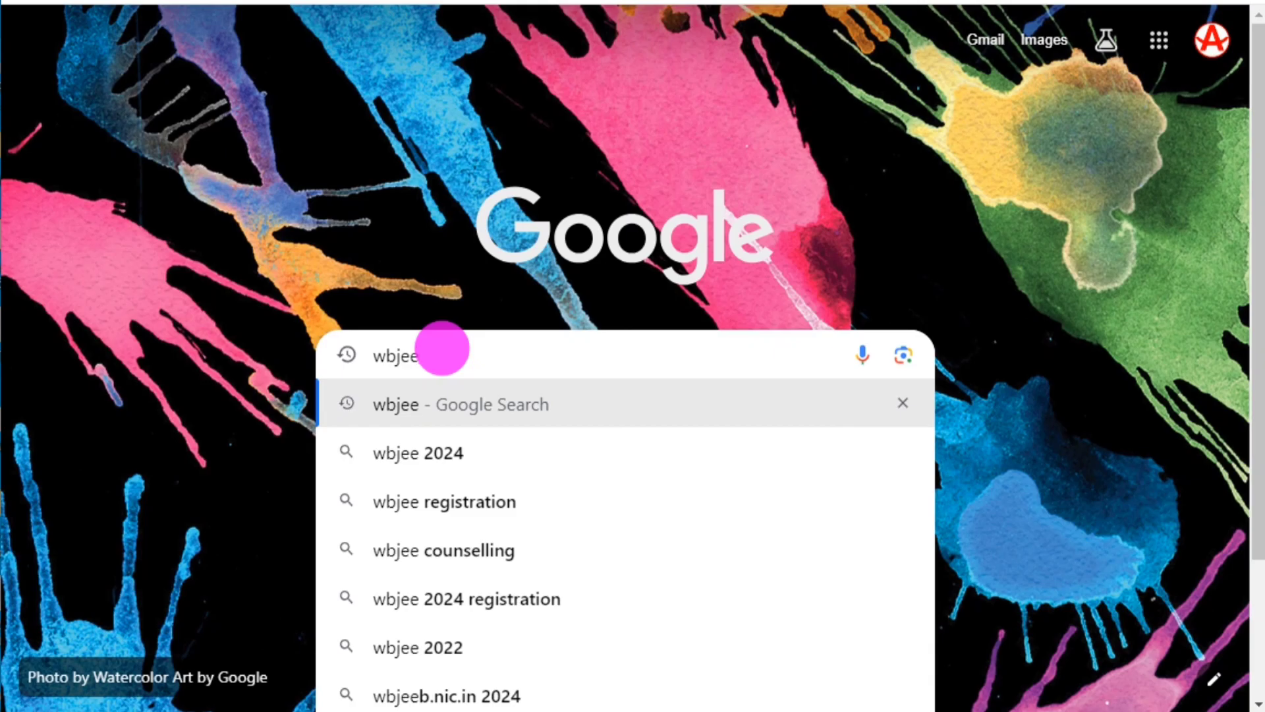
key(Return)
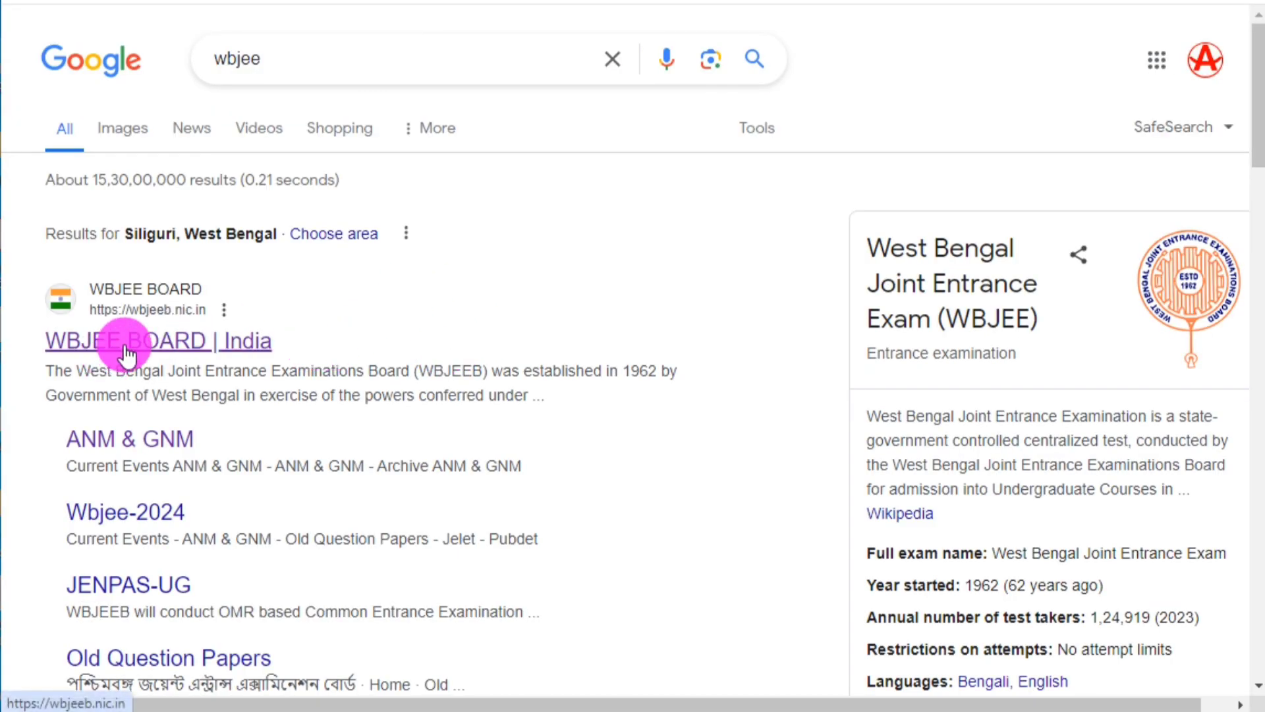
click(104, 343)
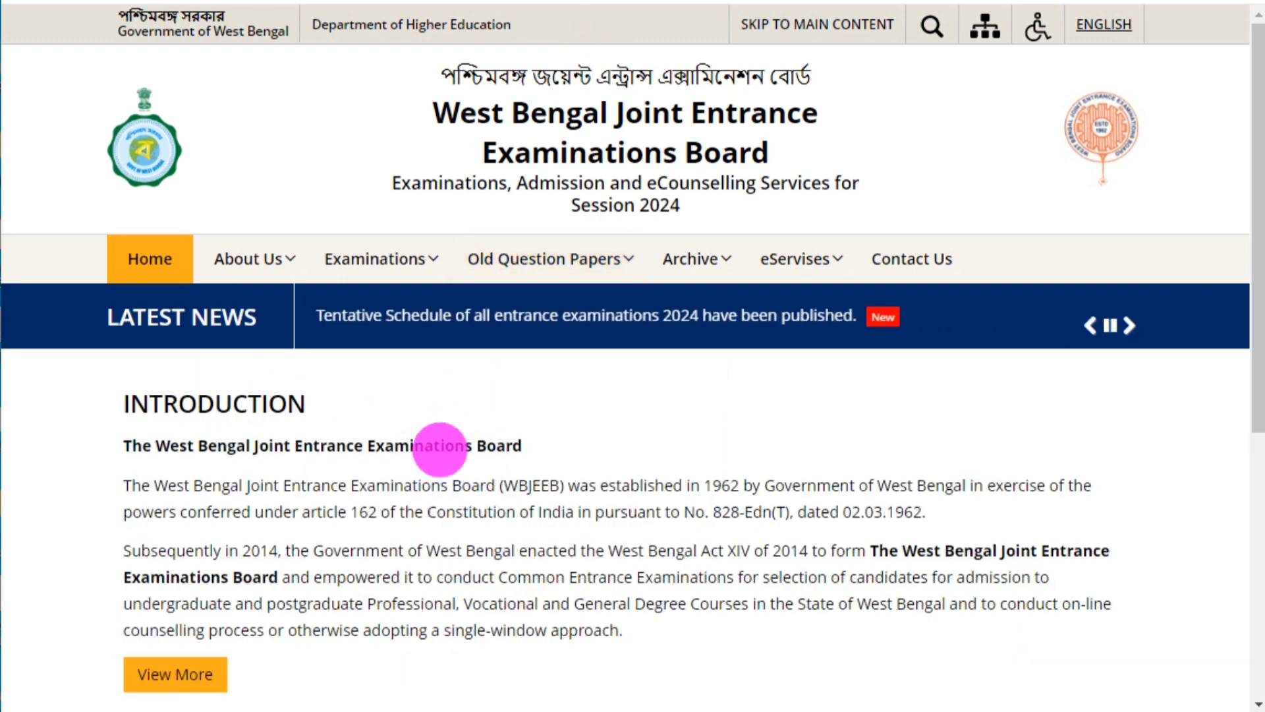
Read through the WBJEEB homepage introduction, then expand the Examinations menu.
drag(129, 408, 305, 403)
click(409, 404)
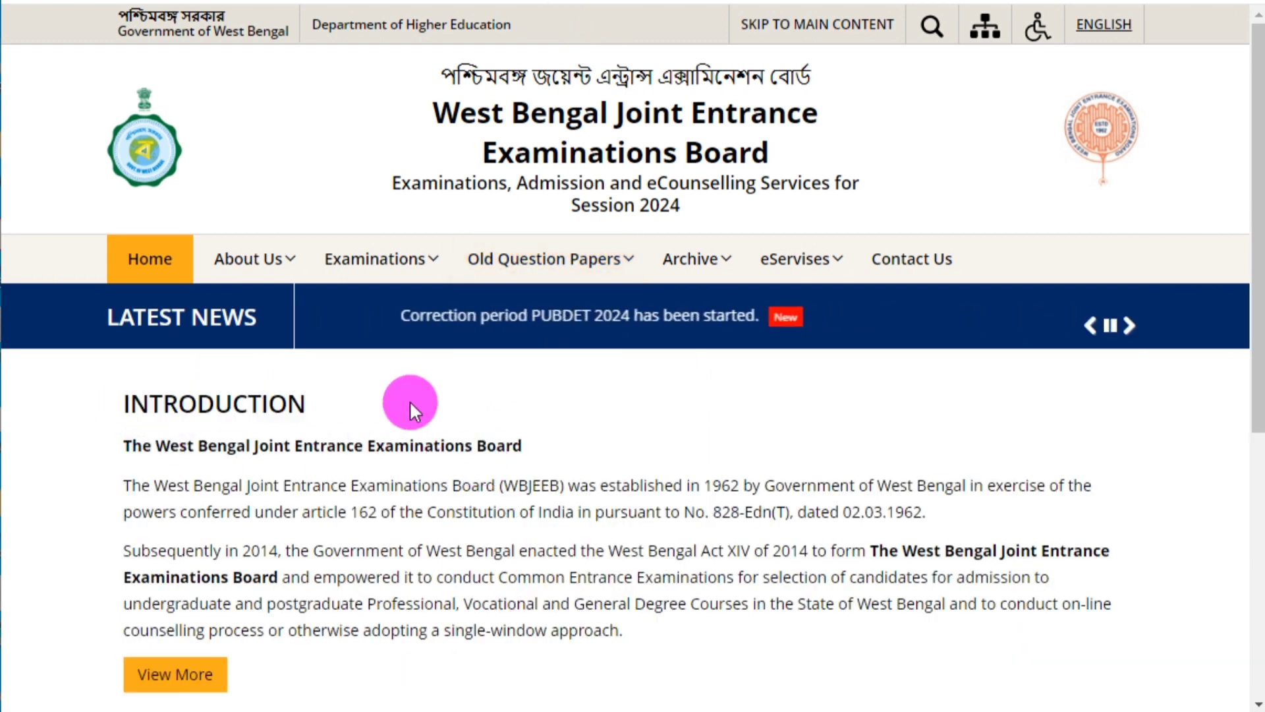
scroll(414, 408, down, 2)
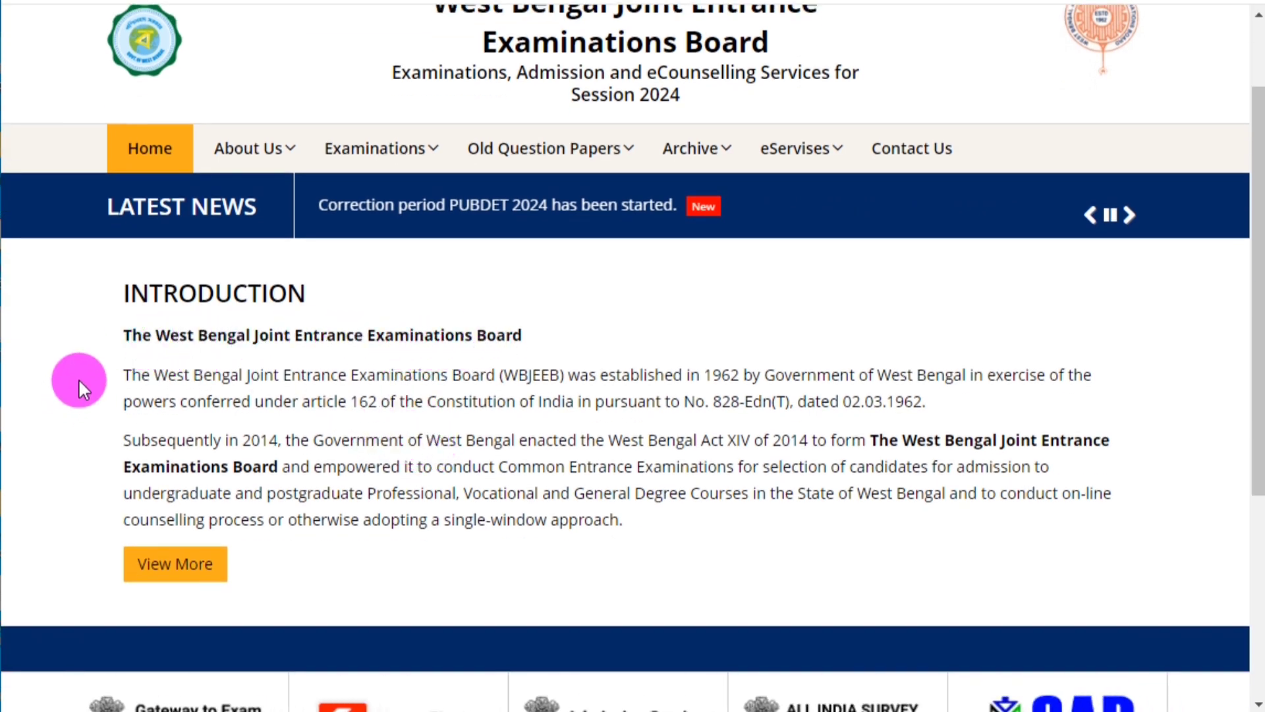
scroll(215, 398, down, 2)
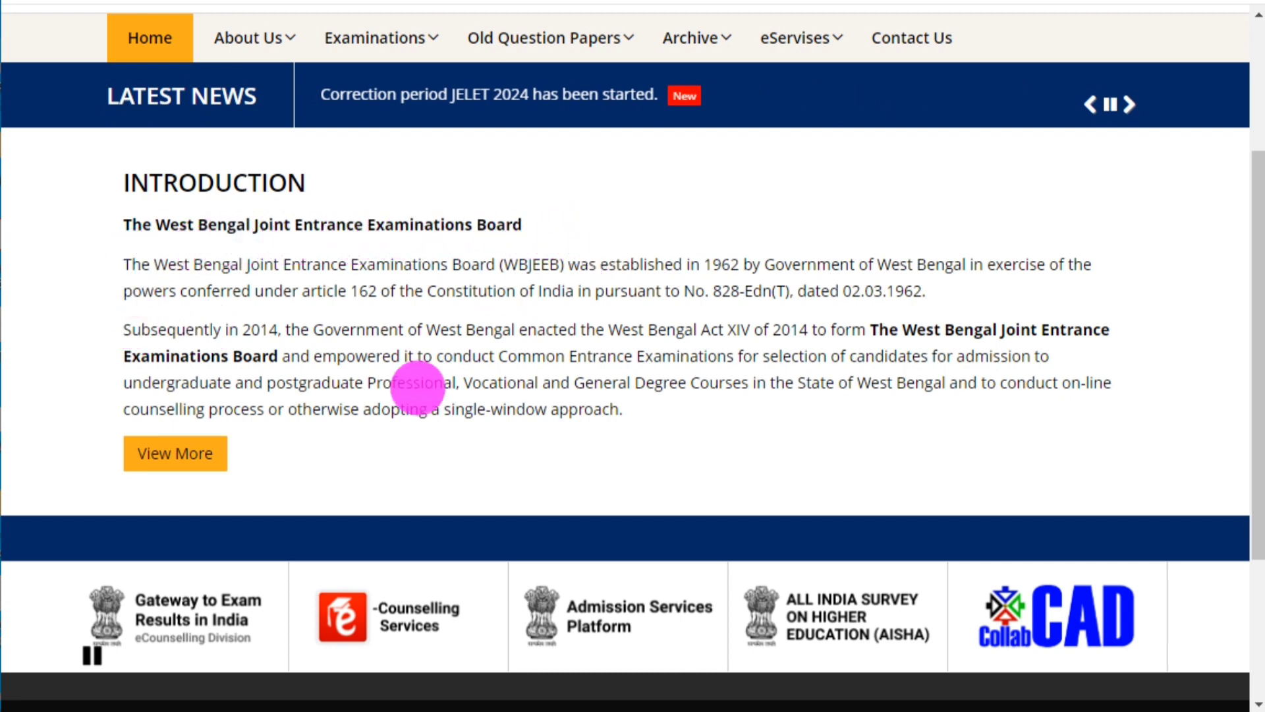
scroll(574, 432, up, 4)
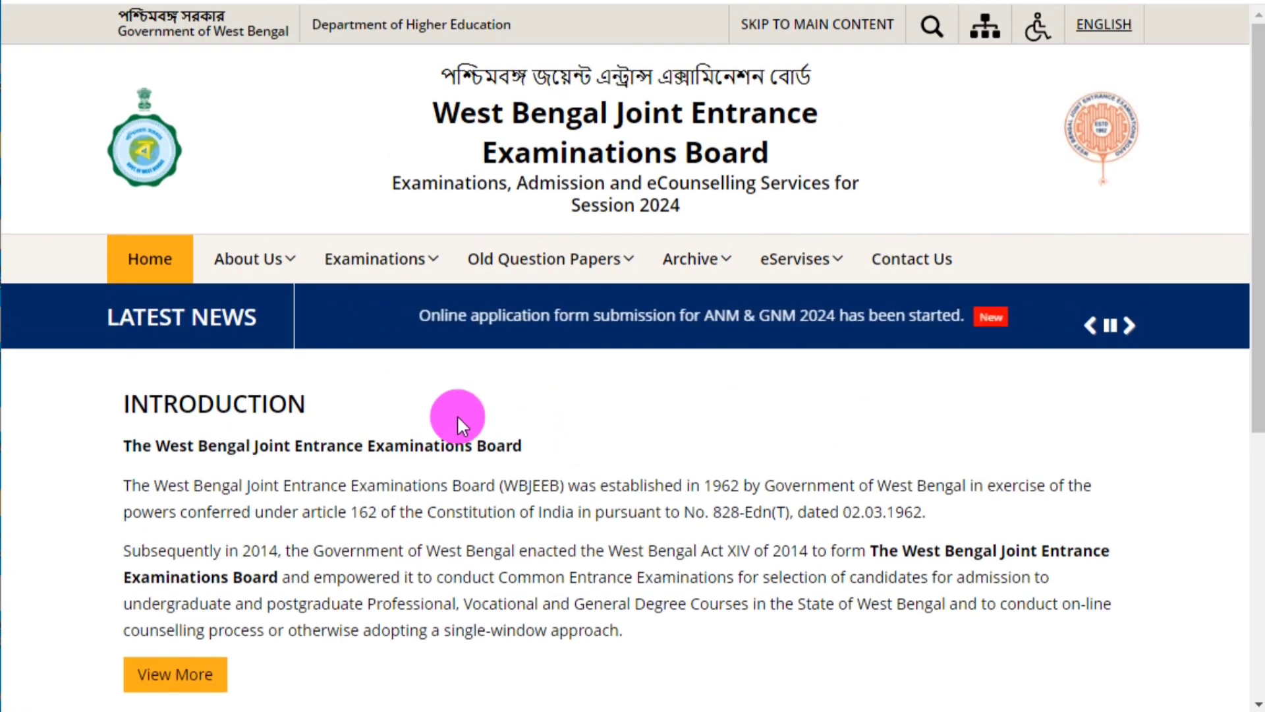
click(376, 277)
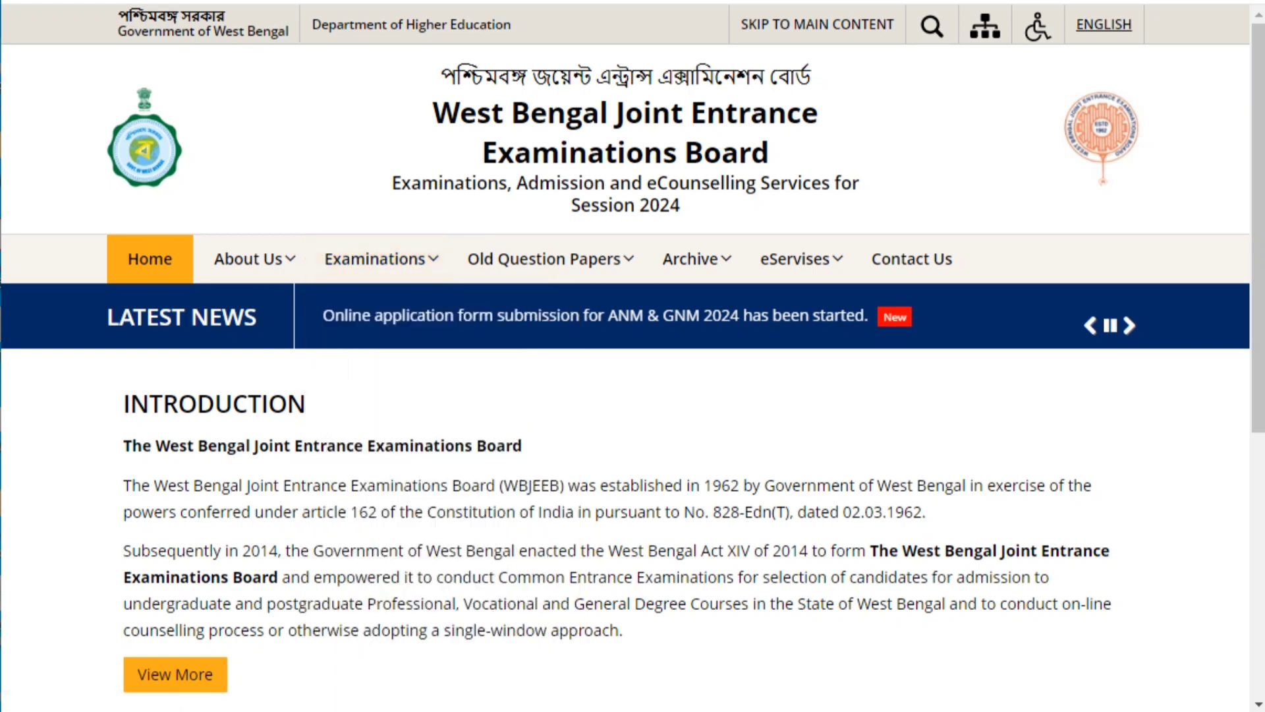
Open the ANM & GNM page and highlight its registration dates, 21.03.2024 to 22.04.2024.
mouse_move(350, 277)
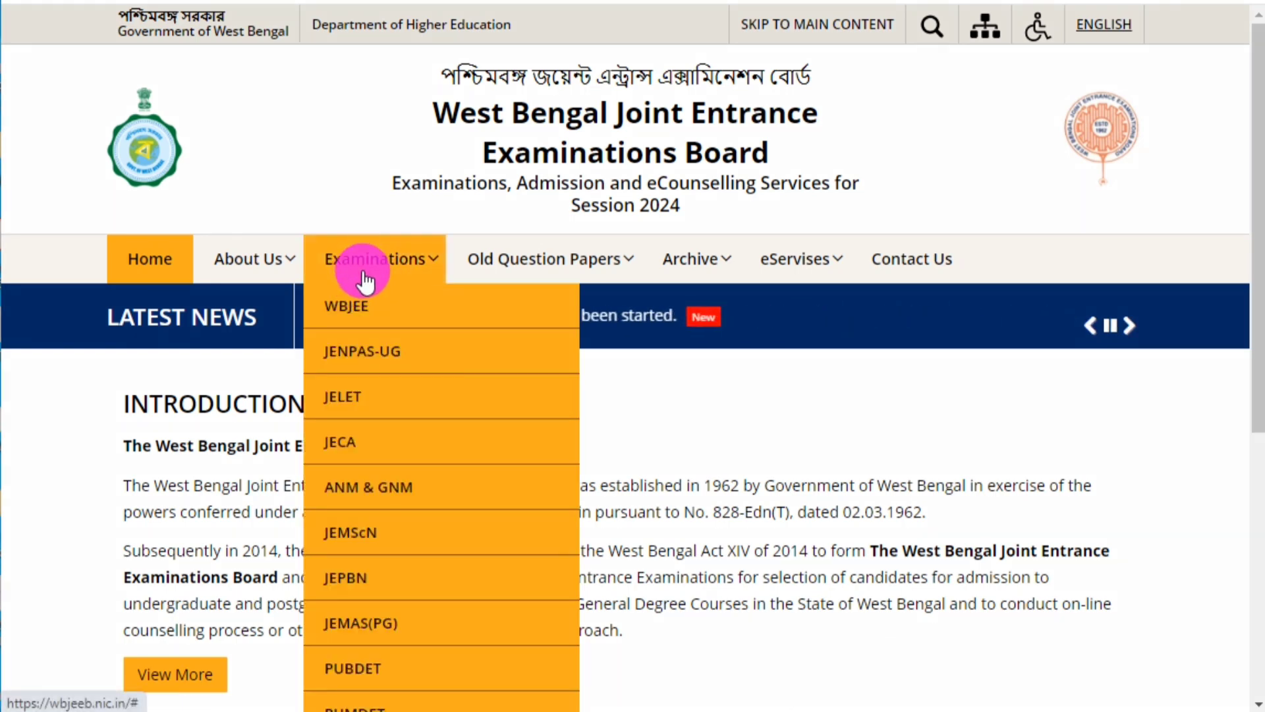
click(364, 499)
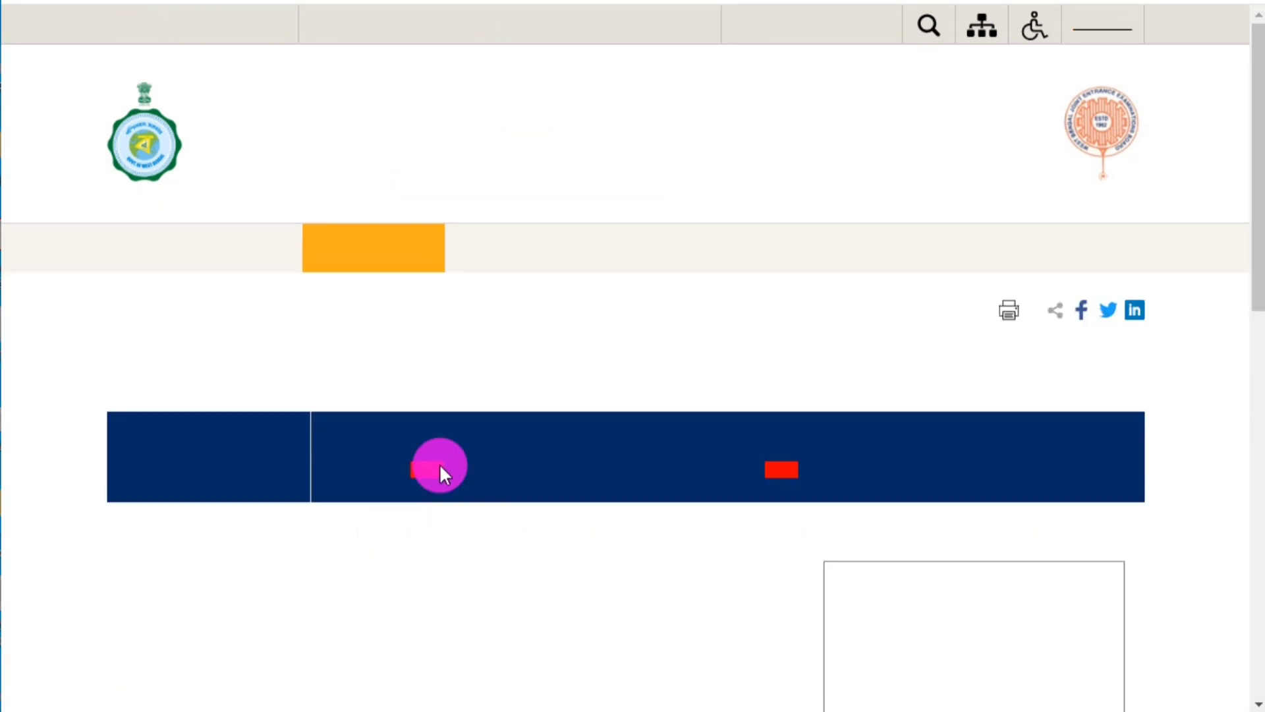
scroll(353, 480, down, 3)
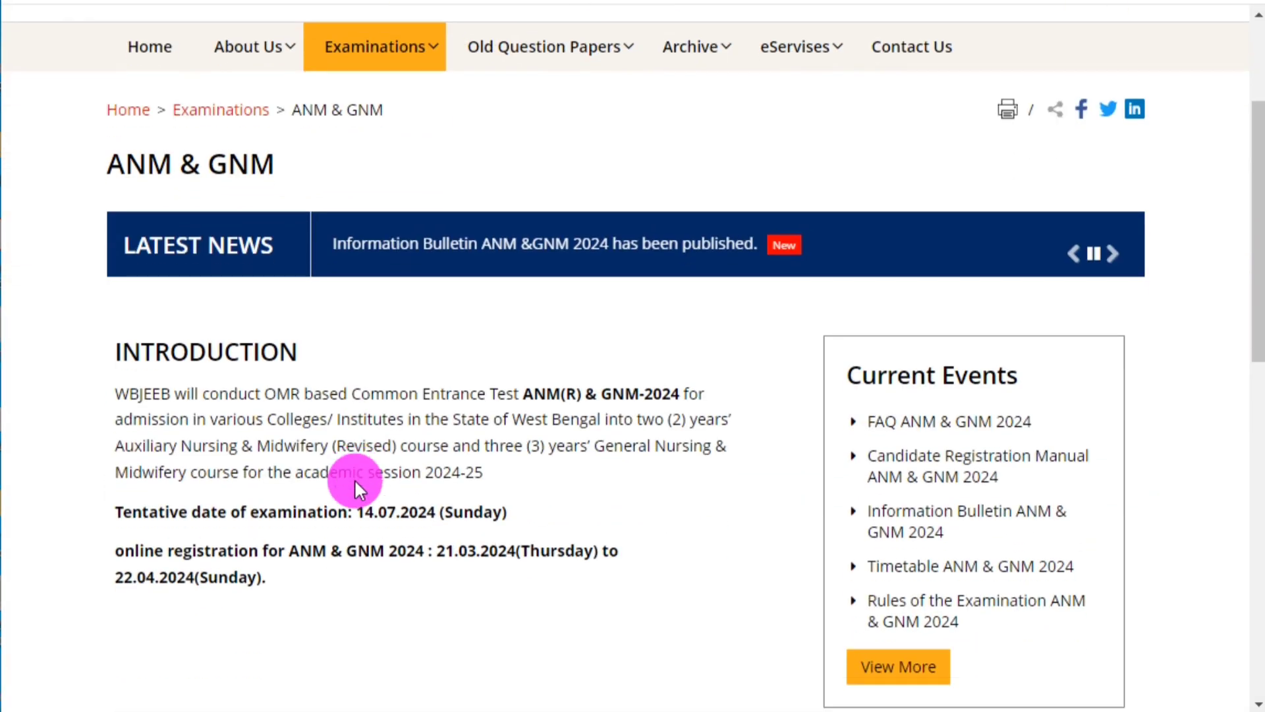
drag(117, 329, 689, 519)
click(682, 509)
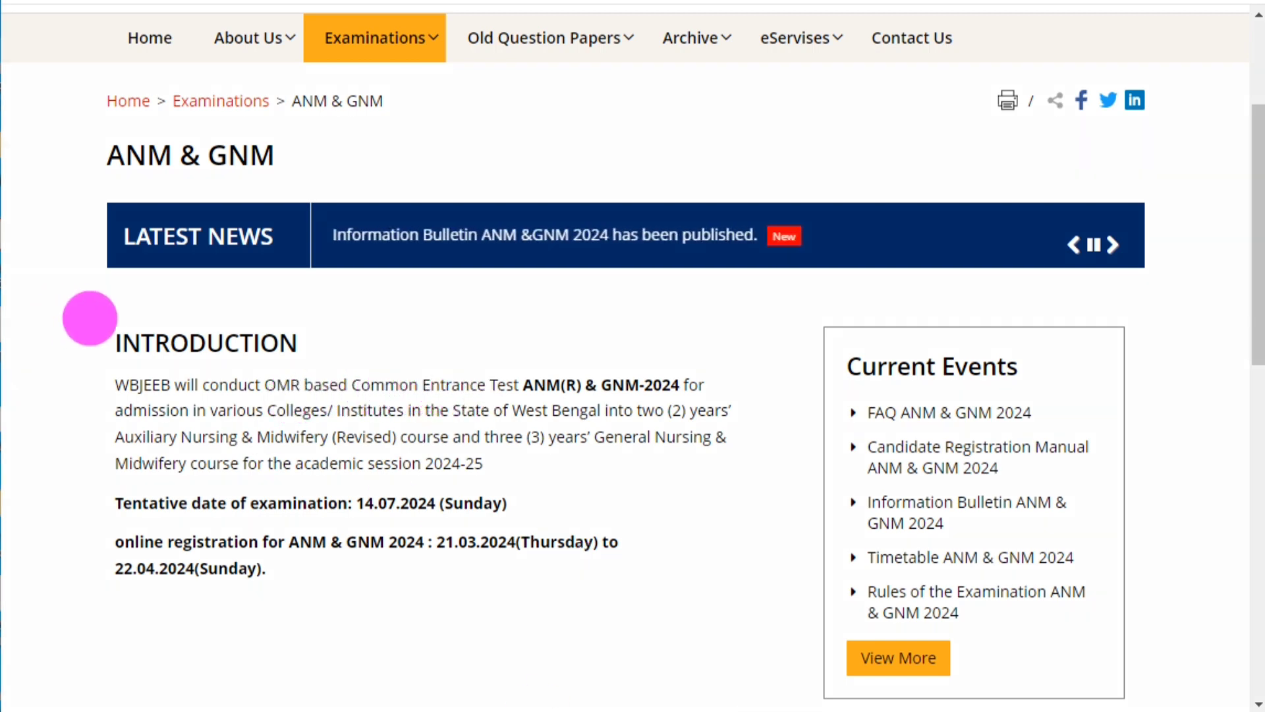
Read through the ANM & GNM page details down to the Candidates Activity Board.
mouse_move(90, 319)
mouse_down()
mouse_move(579, 584)
mouse_move(743, 600)
mouse_up()
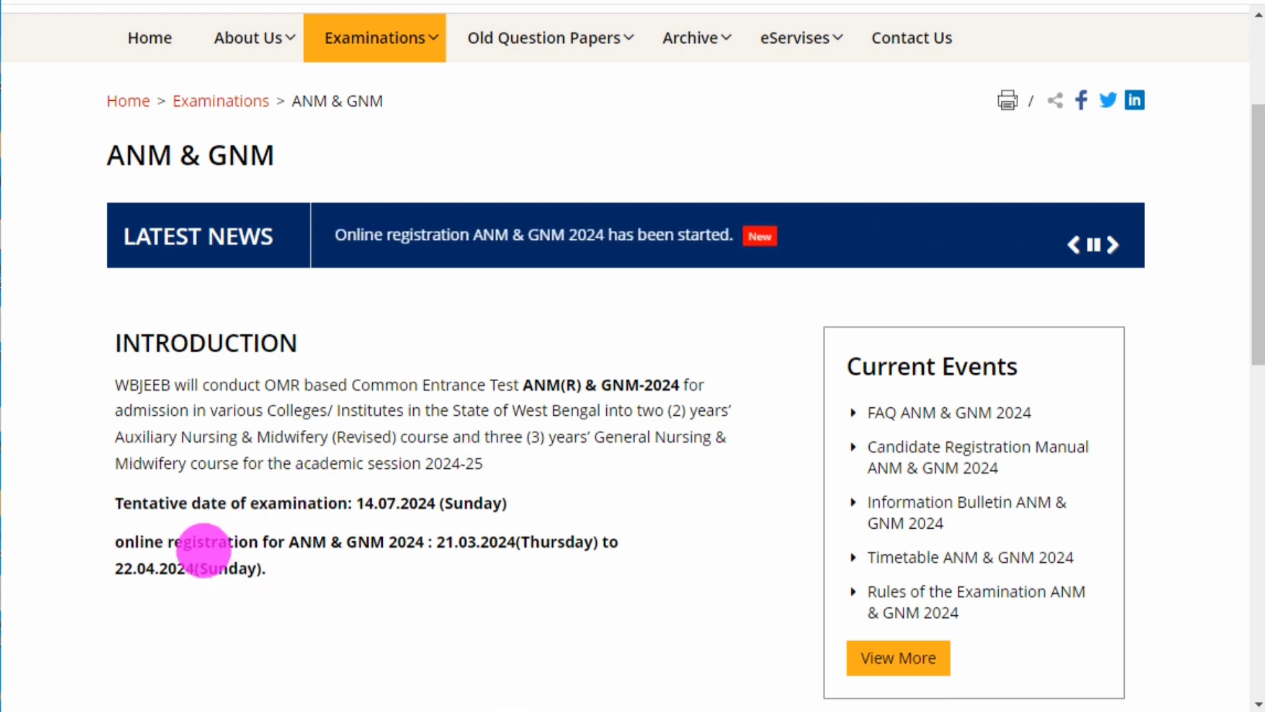
mouse_move(106, 483)
mouse_down()
mouse_move(186, 514)
mouse_move(557, 525)
mouse_up()
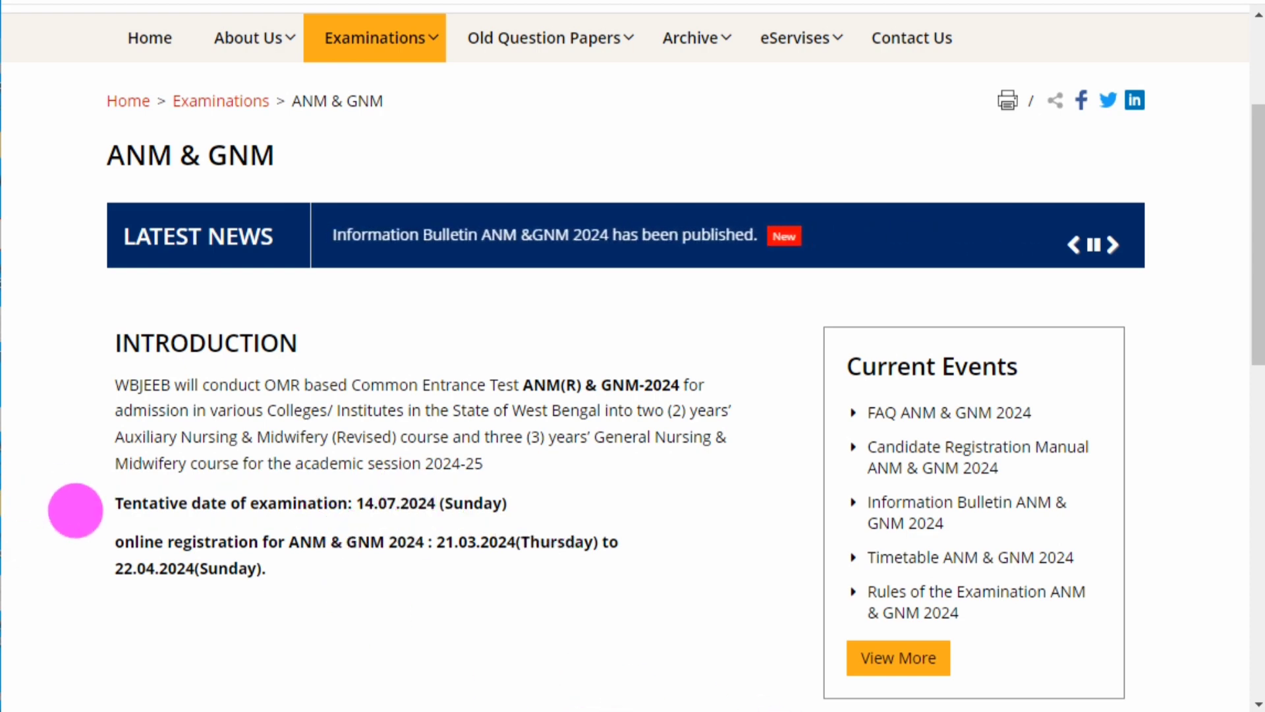
drag(75, 518, 669, 597)
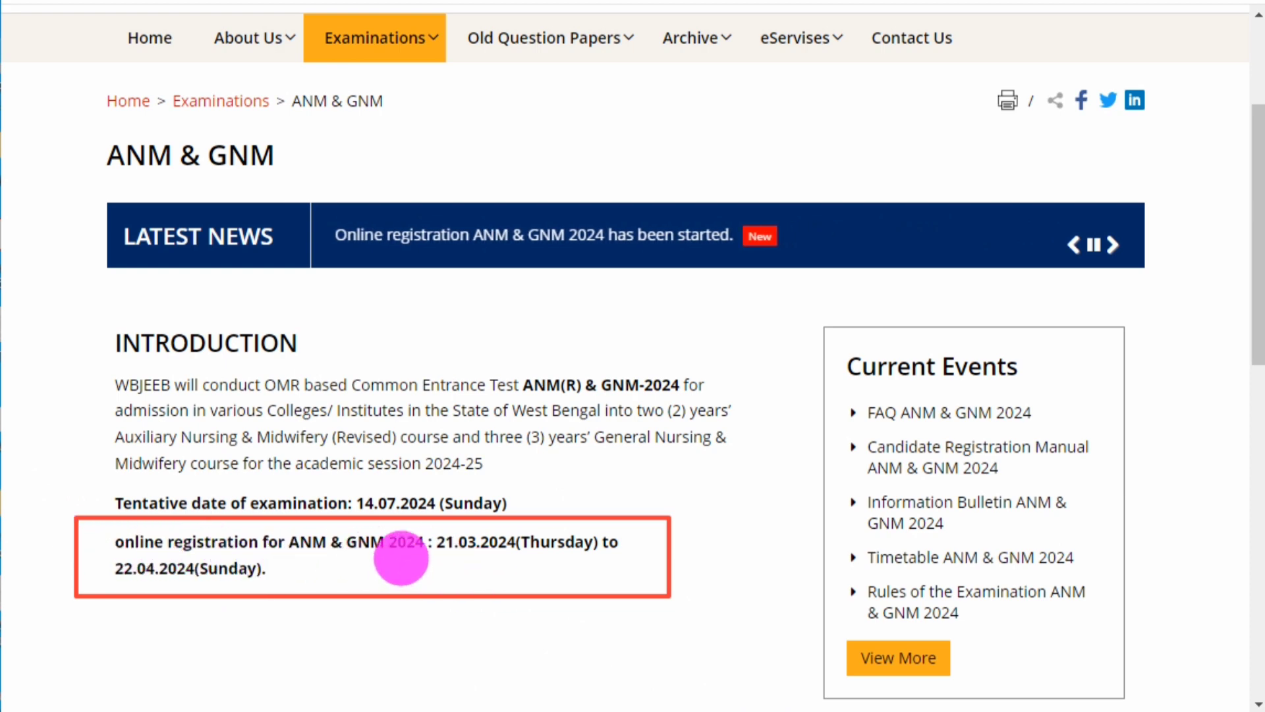
drag(399, 558, 529, 527)
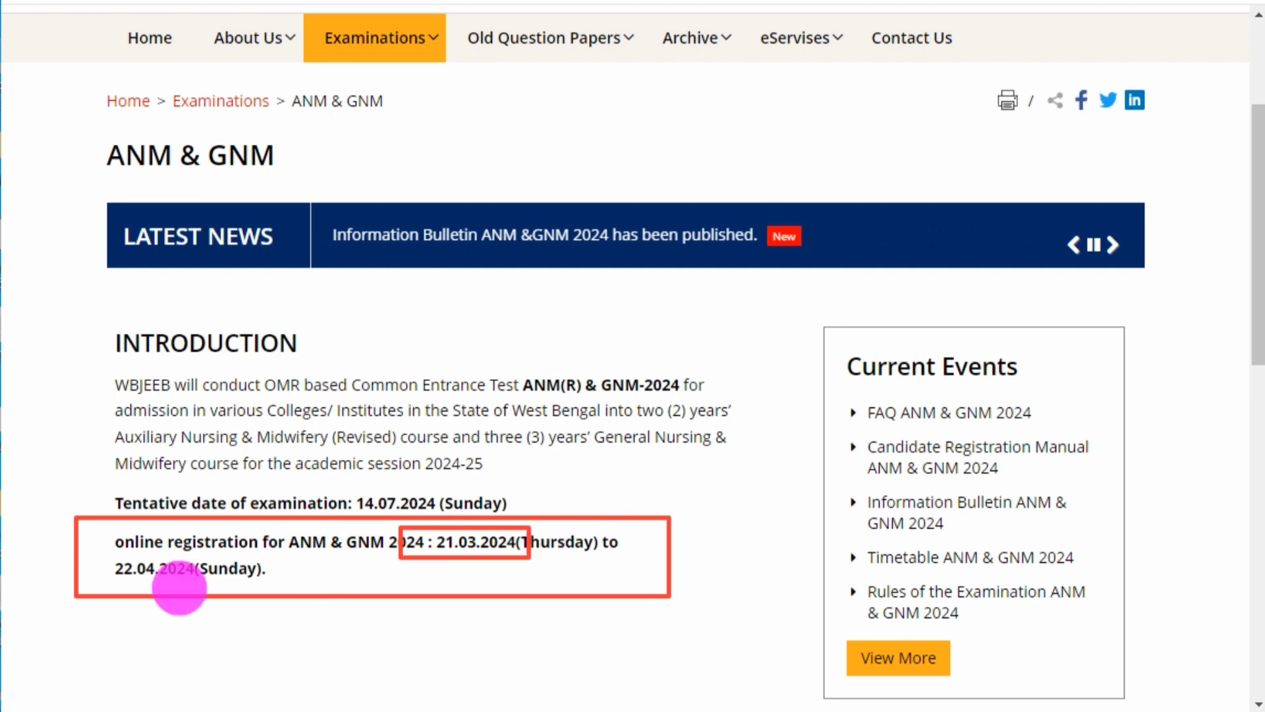
drag(95, 553, 295, 579)
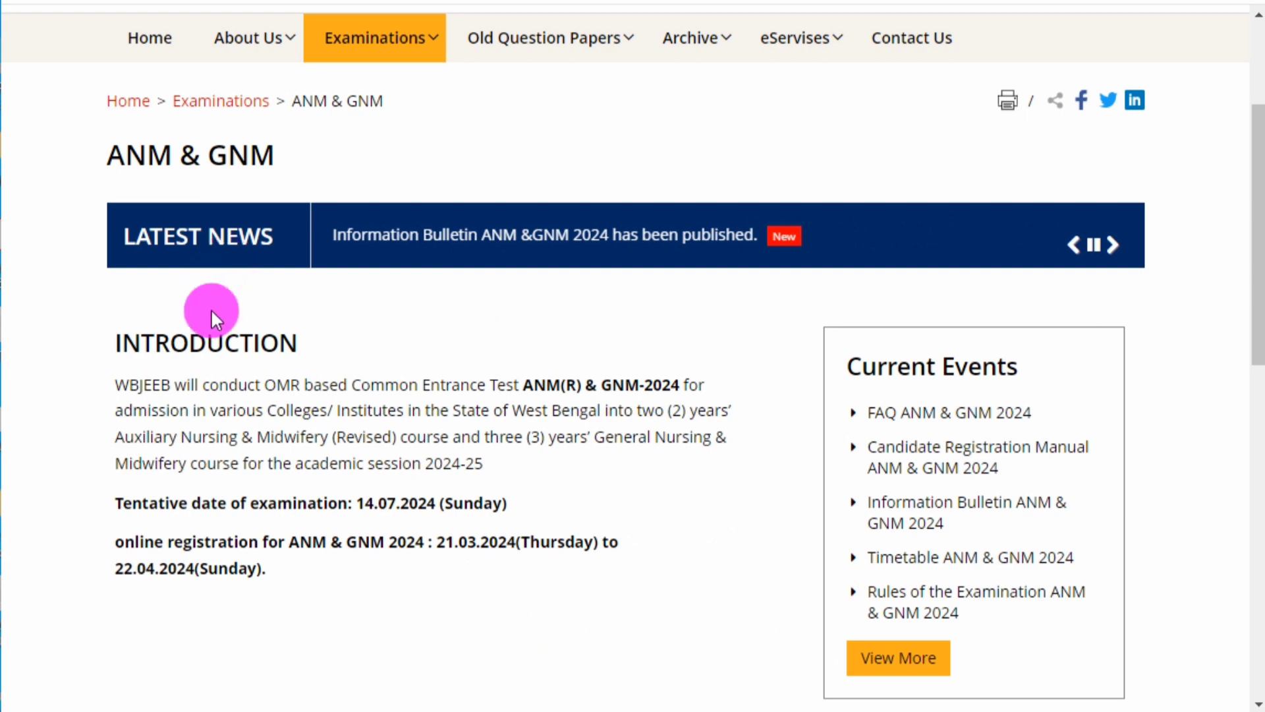
scroll(488, 382, down, 6)
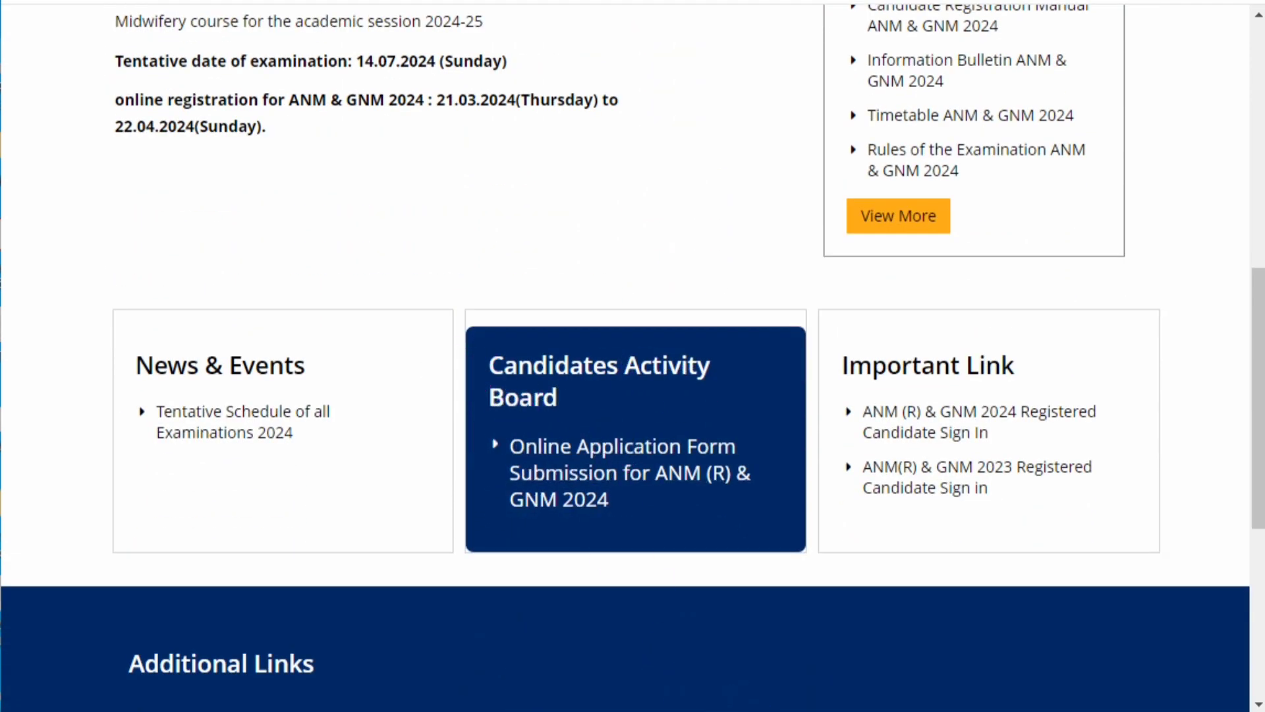
mouse_move(456, 312)
mouse_down()
mouse_move(870, 595)
mouse_move(824, 558)
mouse_up()
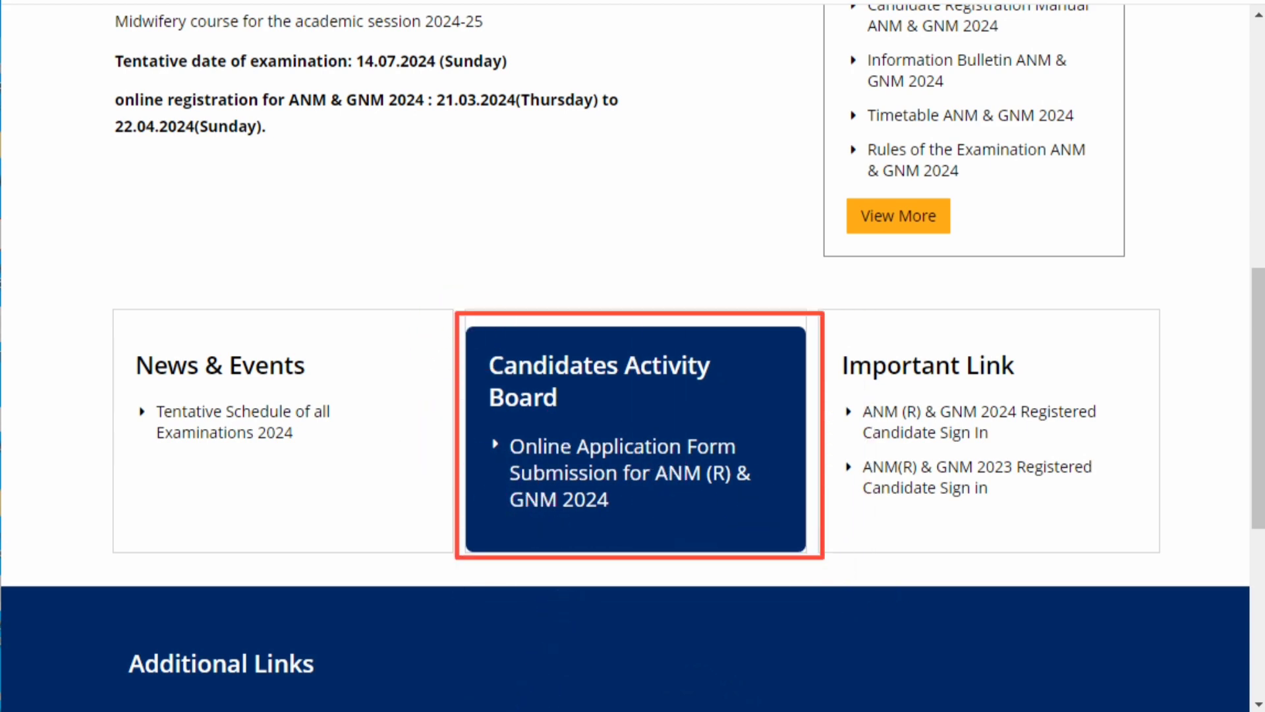
Open the ANM (R) & GNM 2024 application and scroll the sign-in page to New Candidate Registration.
click(564, 472)
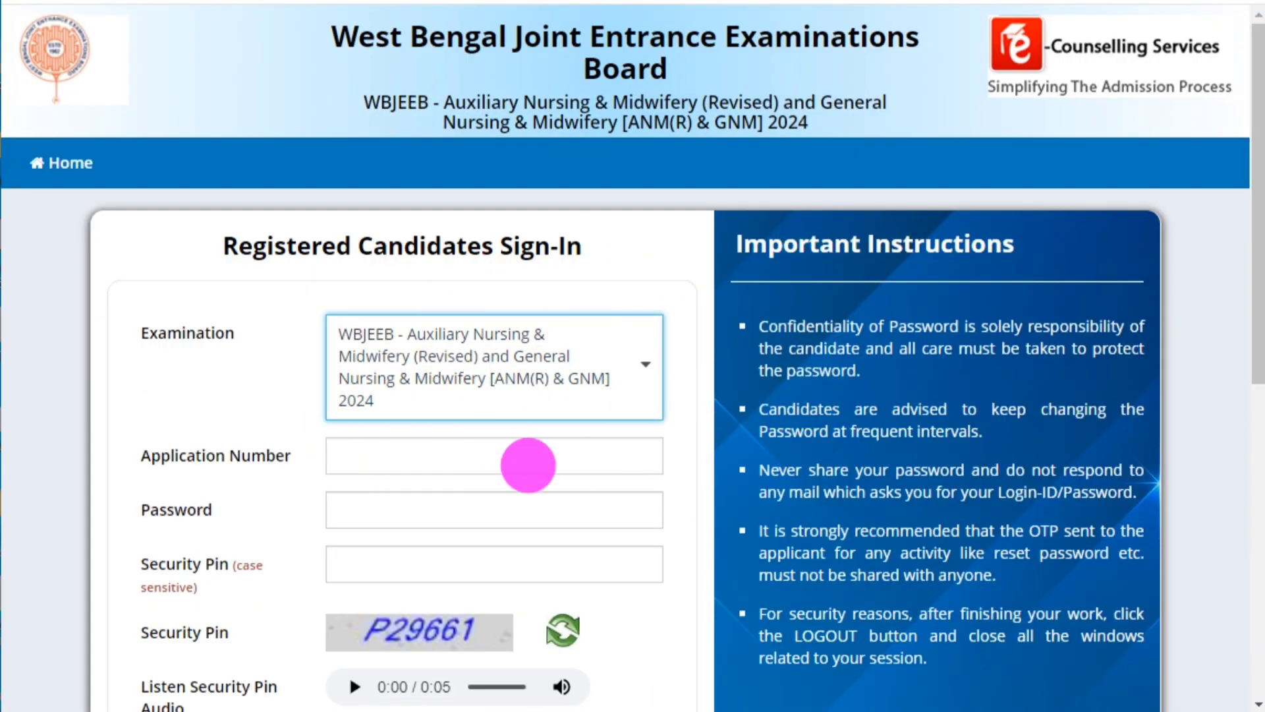
scroll(533, 457, down, 2)
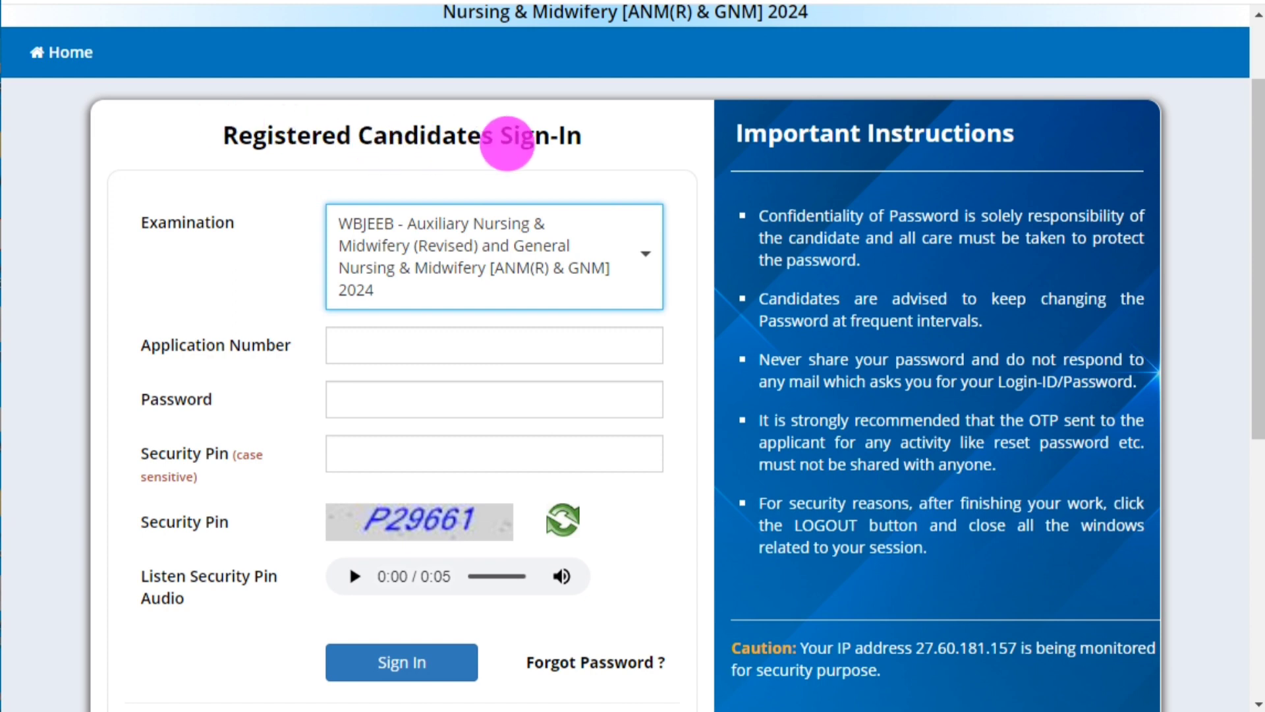
scroll(535, 349, down, 2)
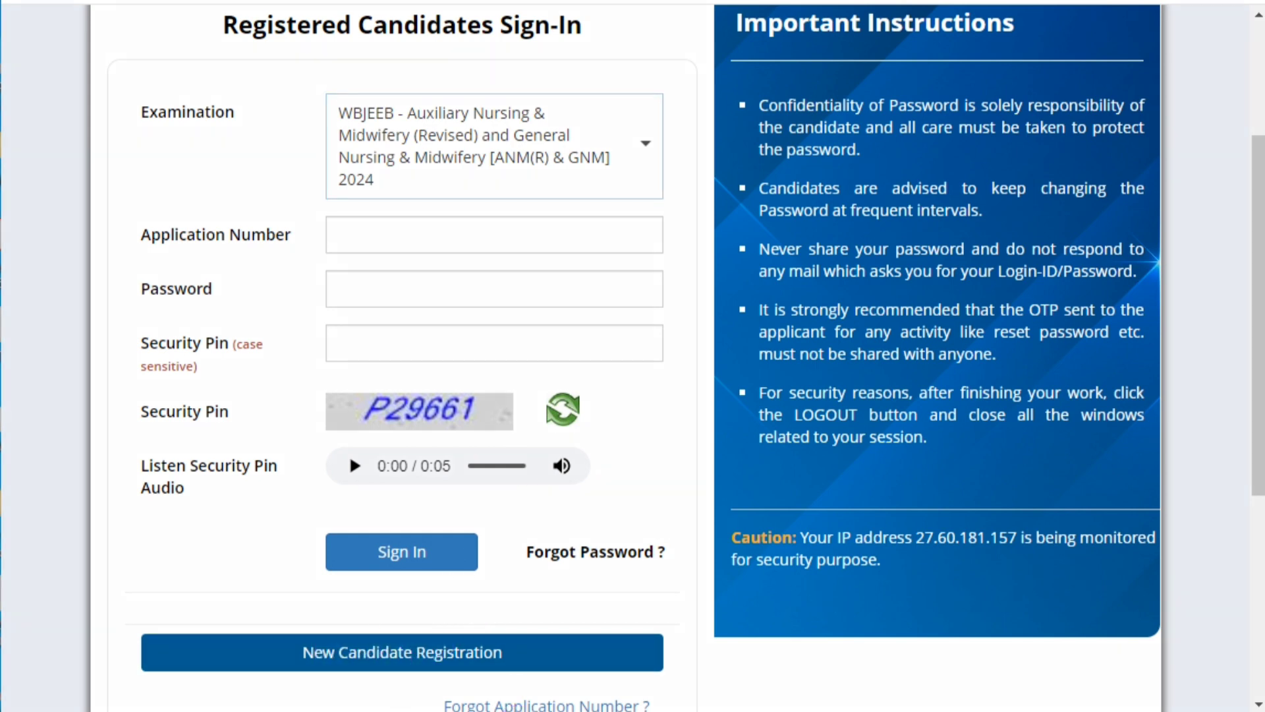
mouse_move(205, 603)
mouse_down()
mouse_move(305, 652)
mouse_move(662, 677)
mouse_up()
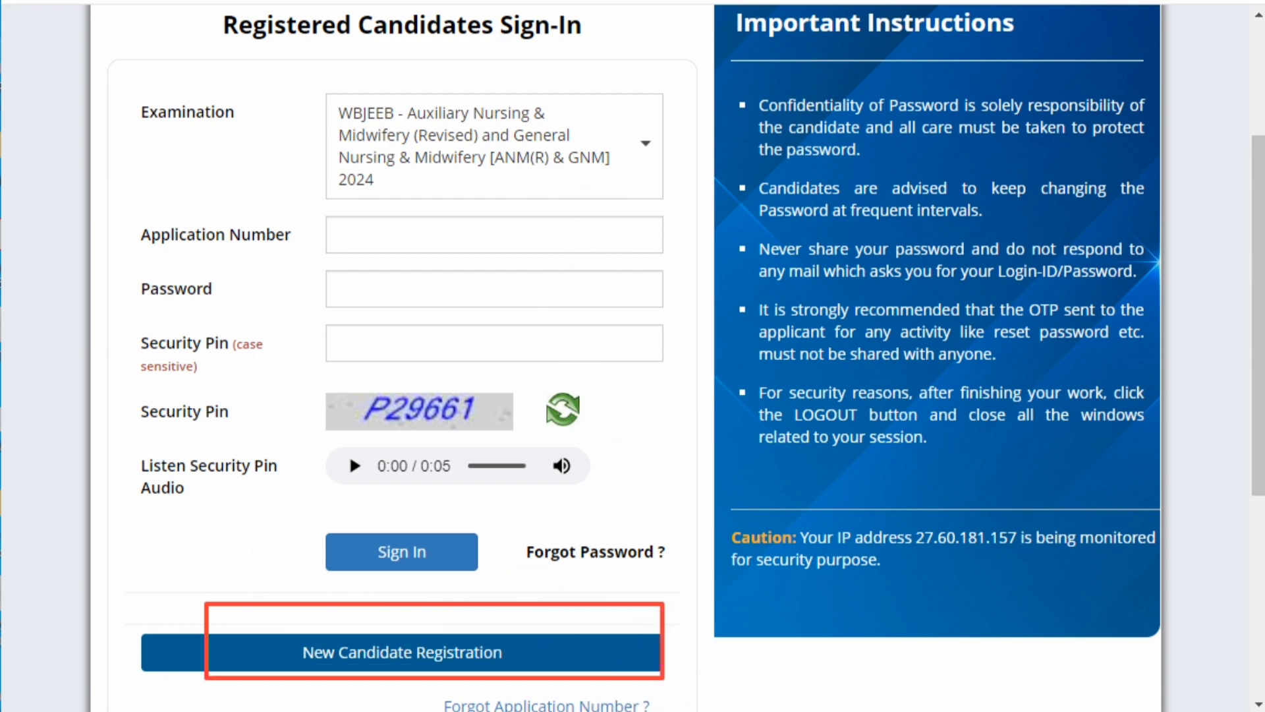
key(Escape)
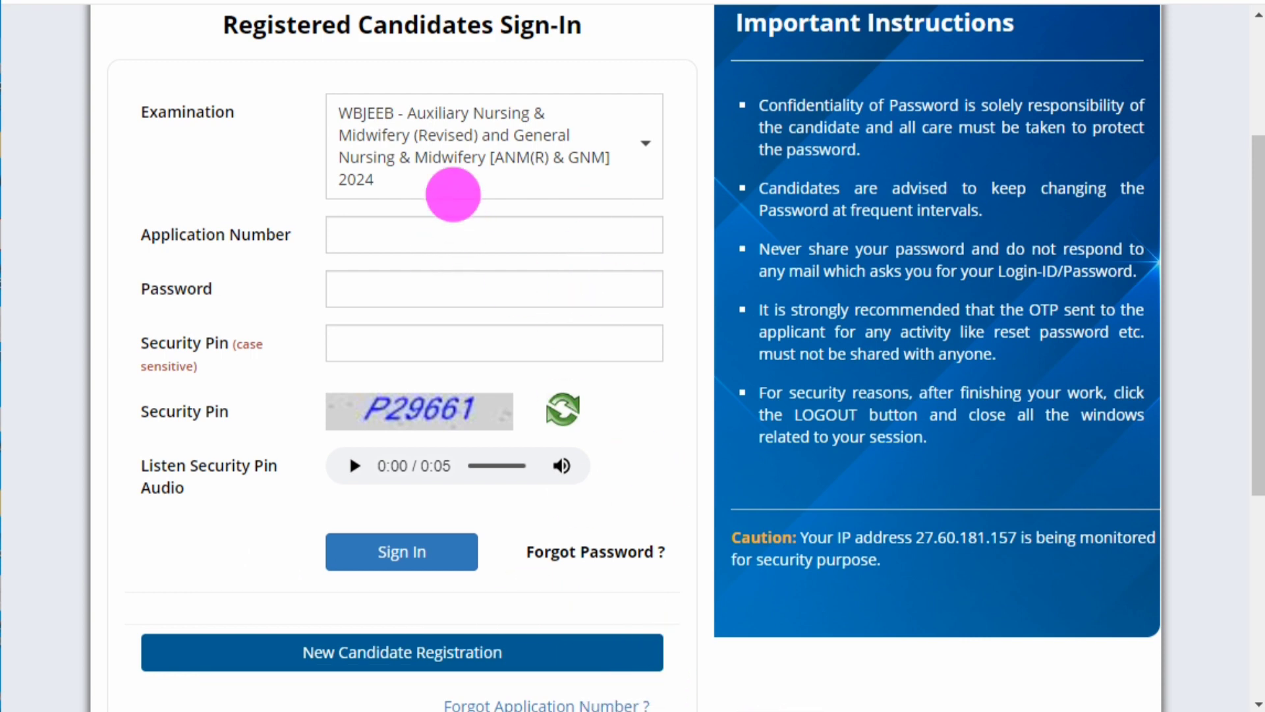
drag(130, 219, 290, 249)
drag(144, 274, 258, 320)
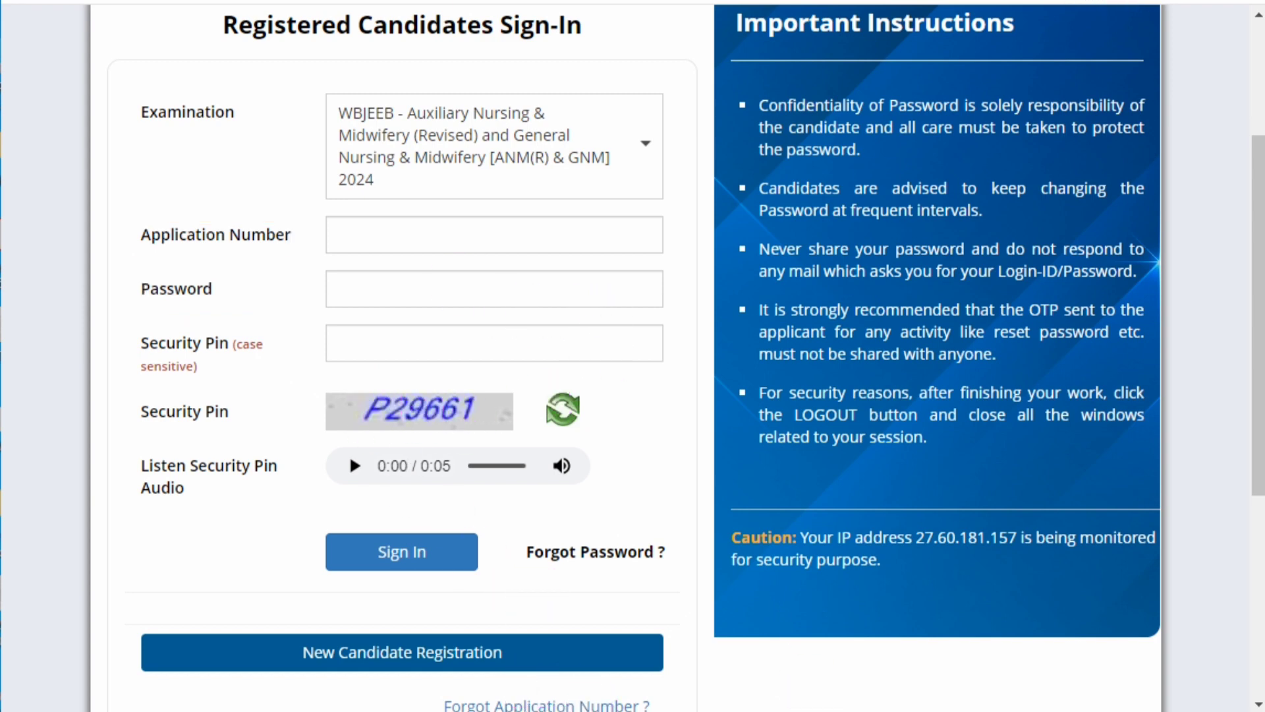
click(425, 664)
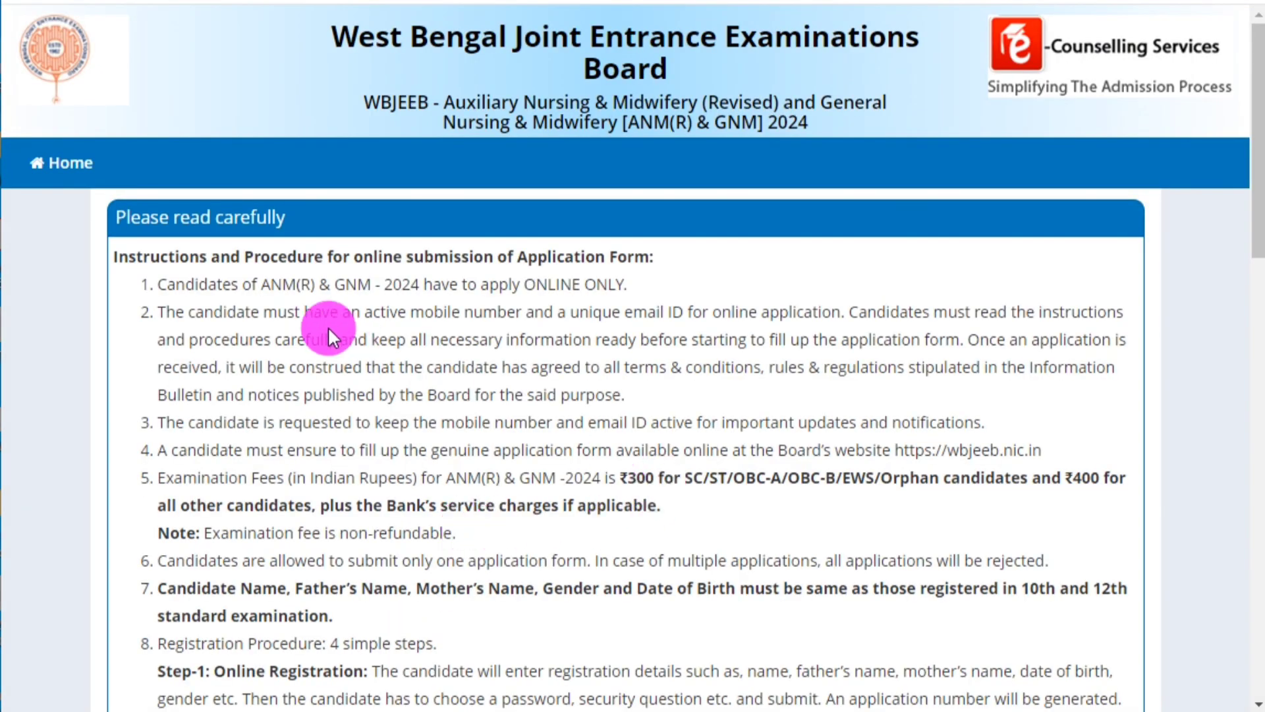
scroll(500, 489, down, 3)
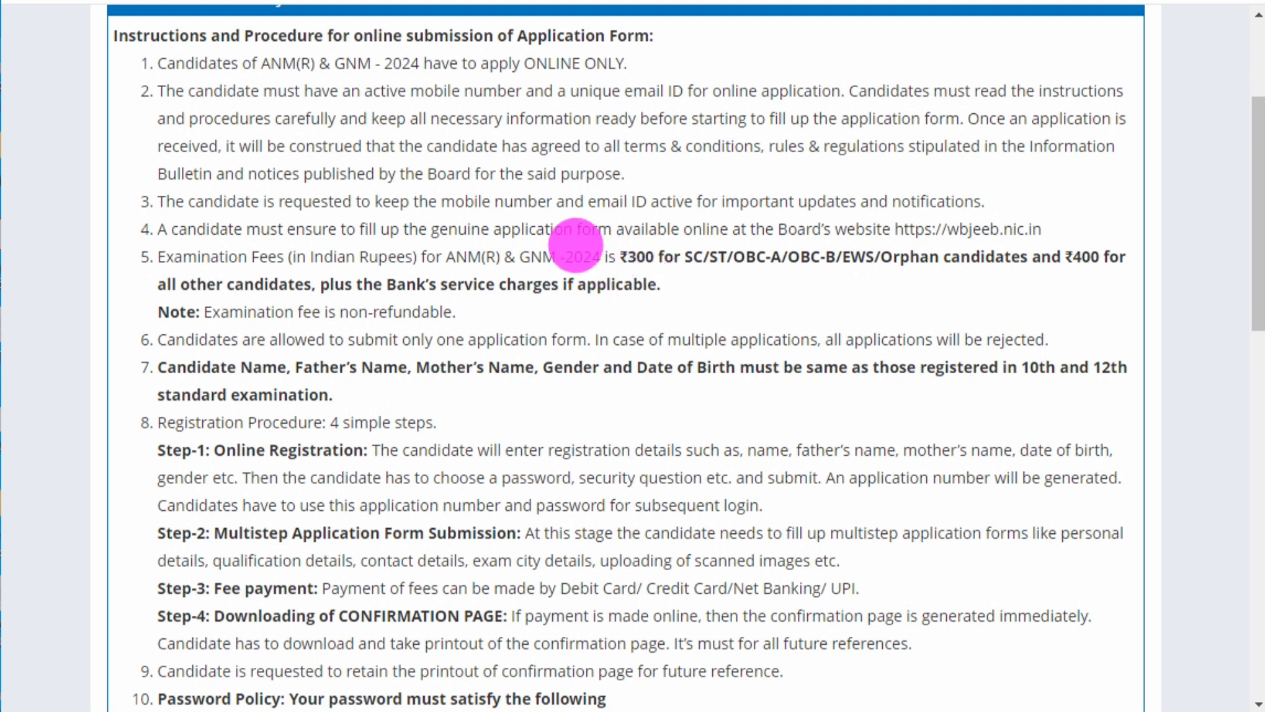
mouse_move(624, 242)
mouse_down()
mouse_move(714, 268)
mouse_move(886, 277)
mouse_up()
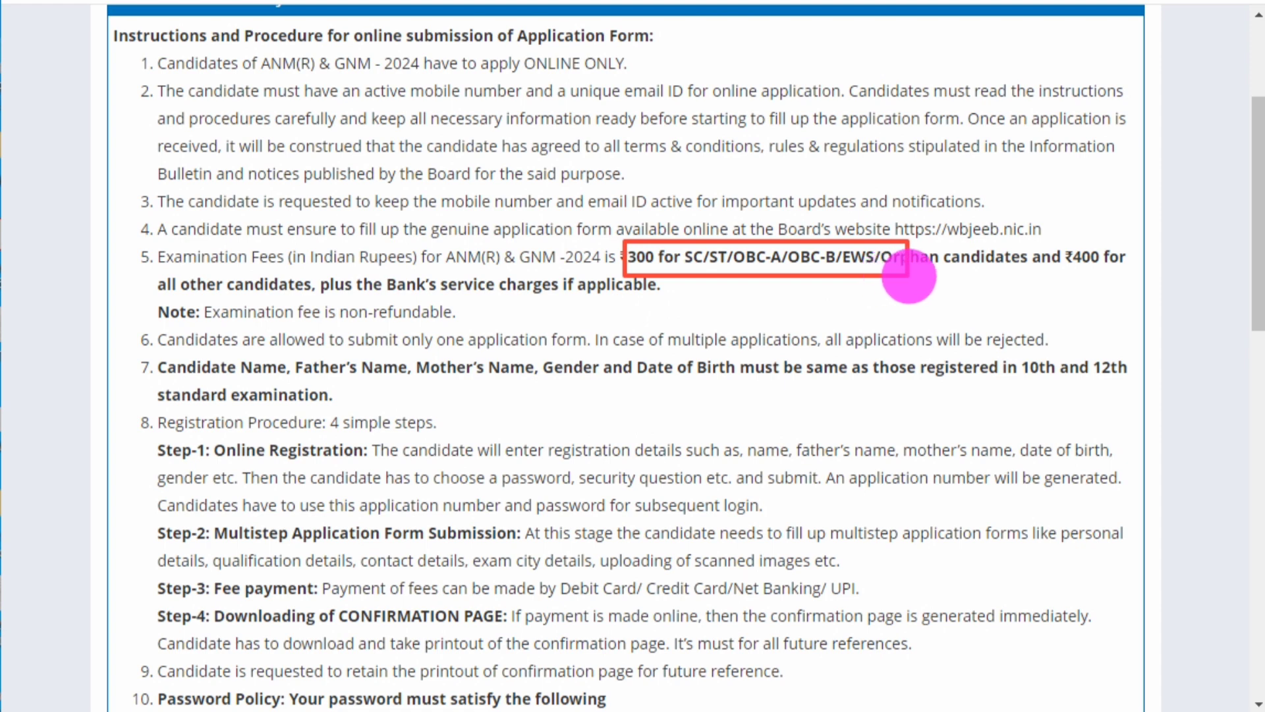
drag(913, 277, 1039, 277)
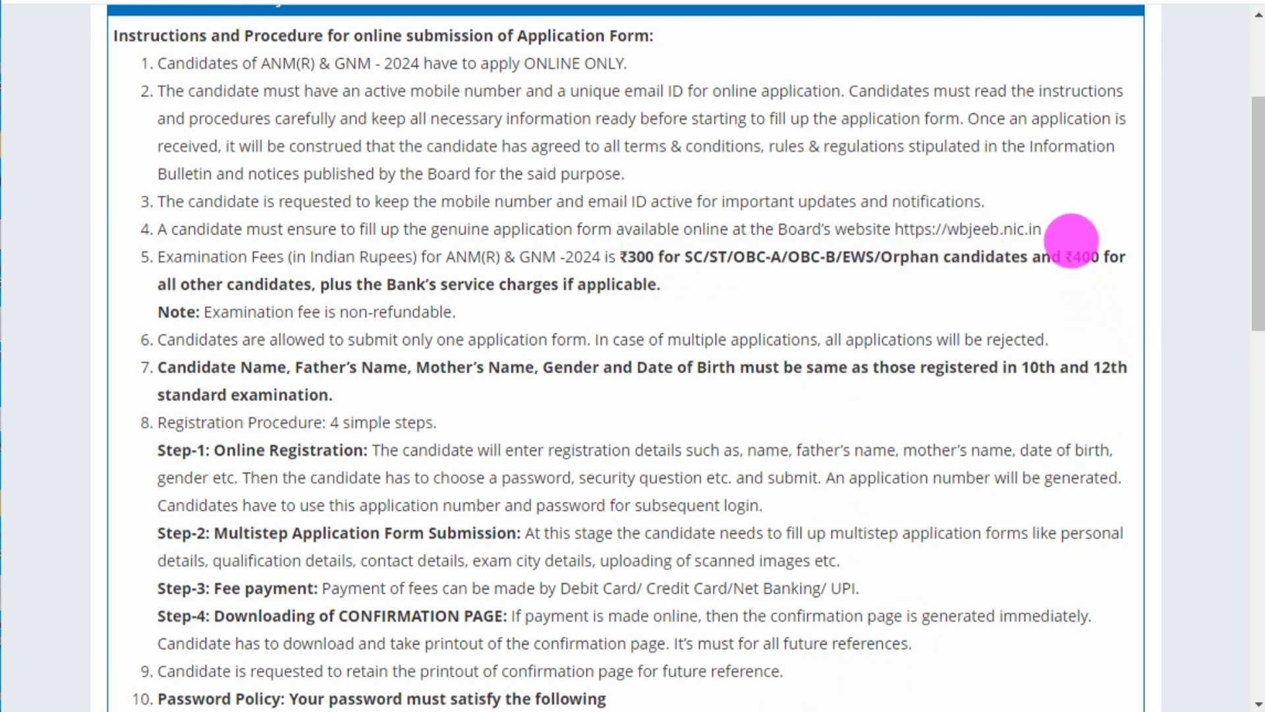
mouse_move(1069, 229)
mouse_down()
mouse_move(1089, 264)
mouse_move(1117, 278)
mouse_up()
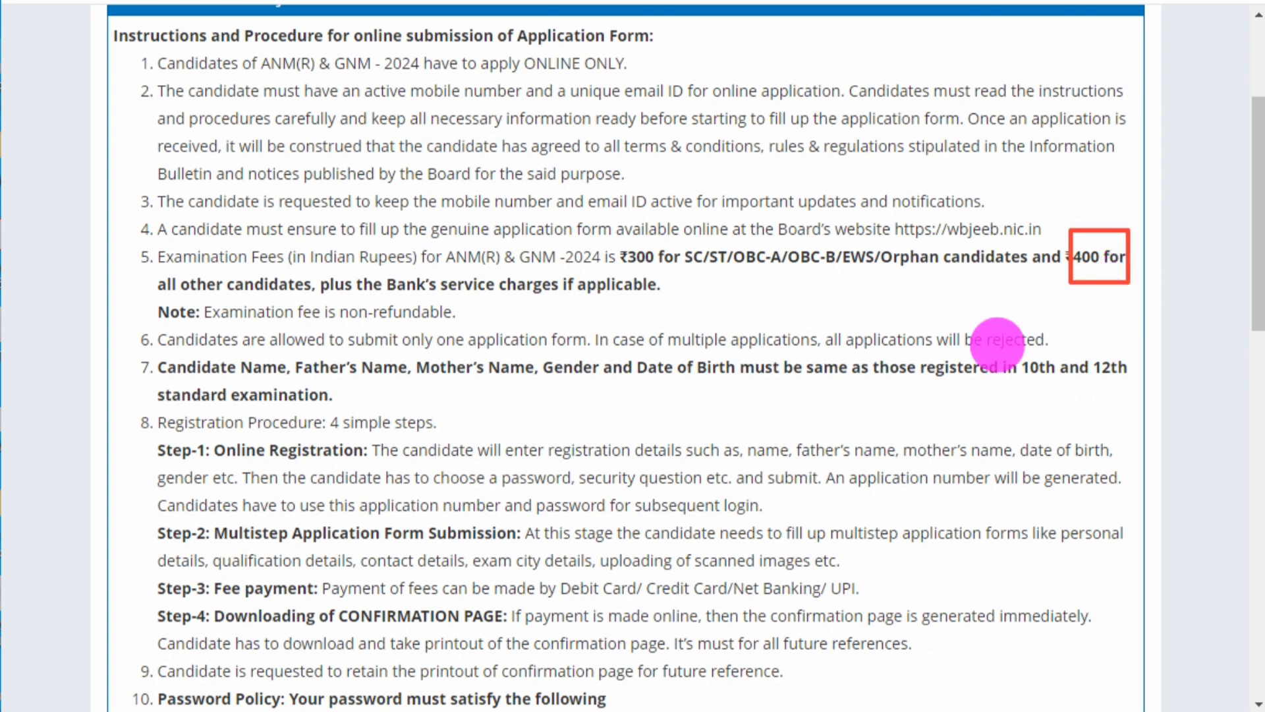
drag(156, 284, 679, 301)
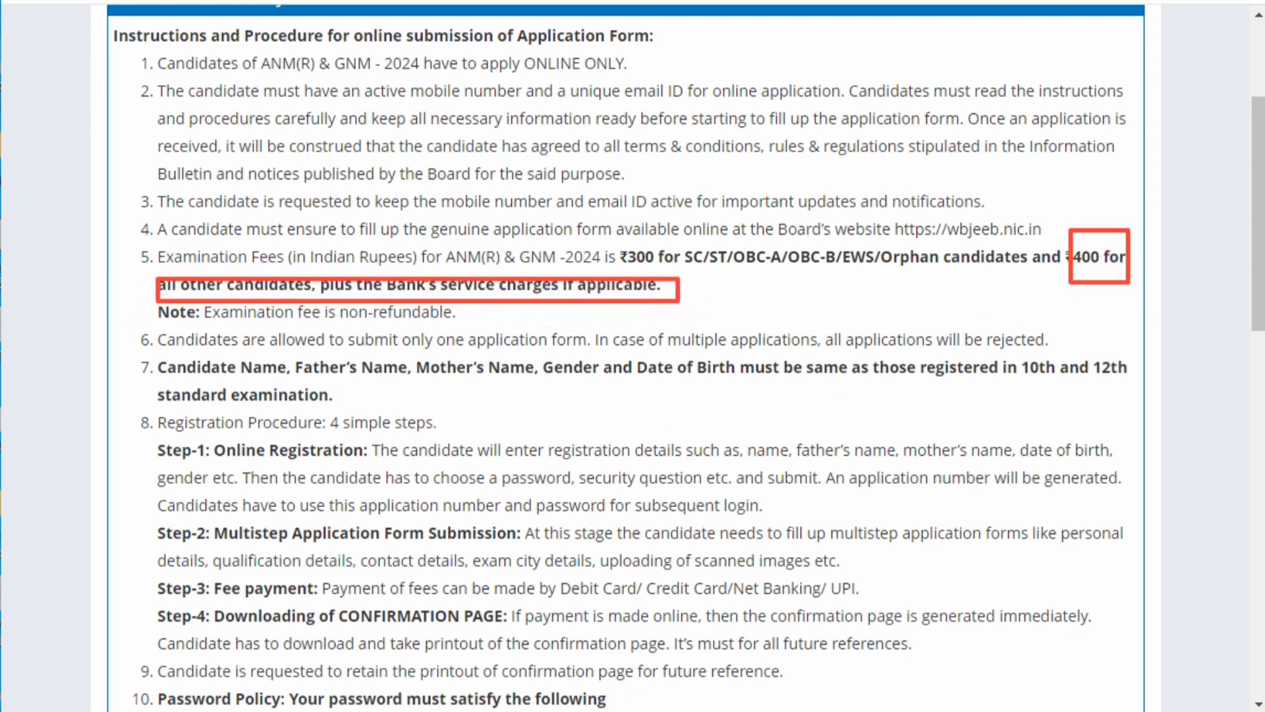
key(ctrl+z)
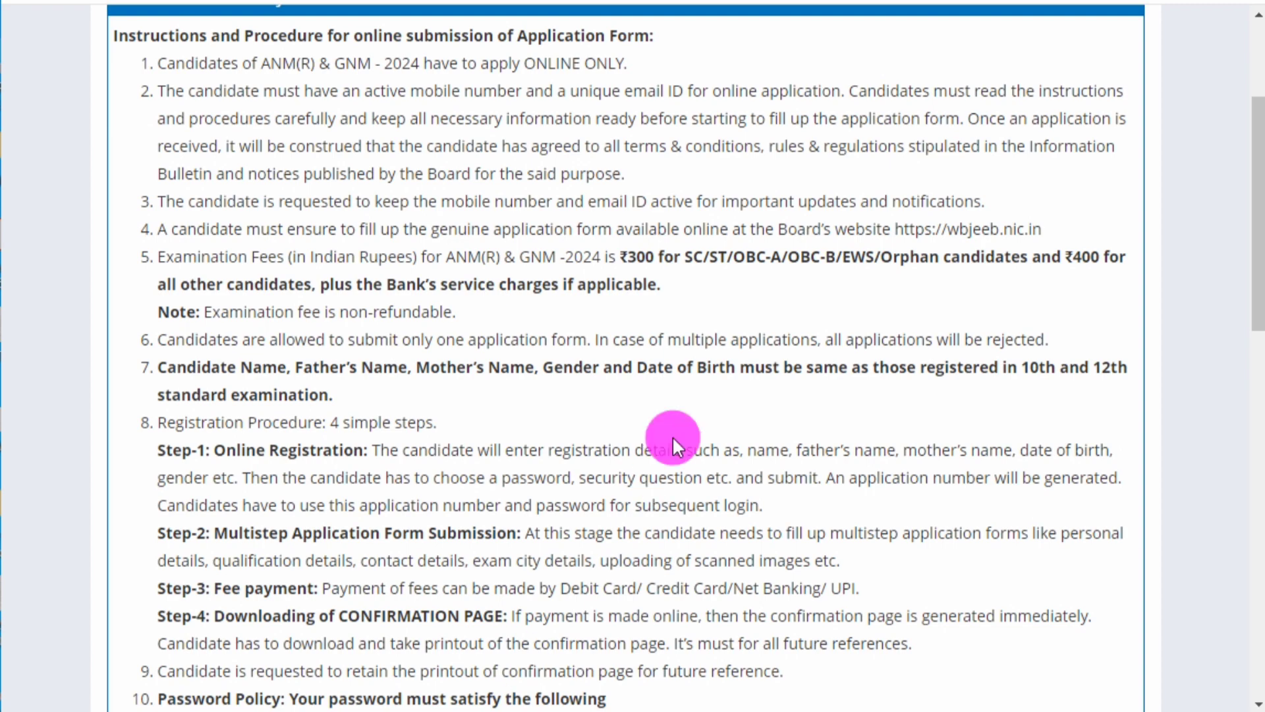
scroll(672, 436, down, 15)
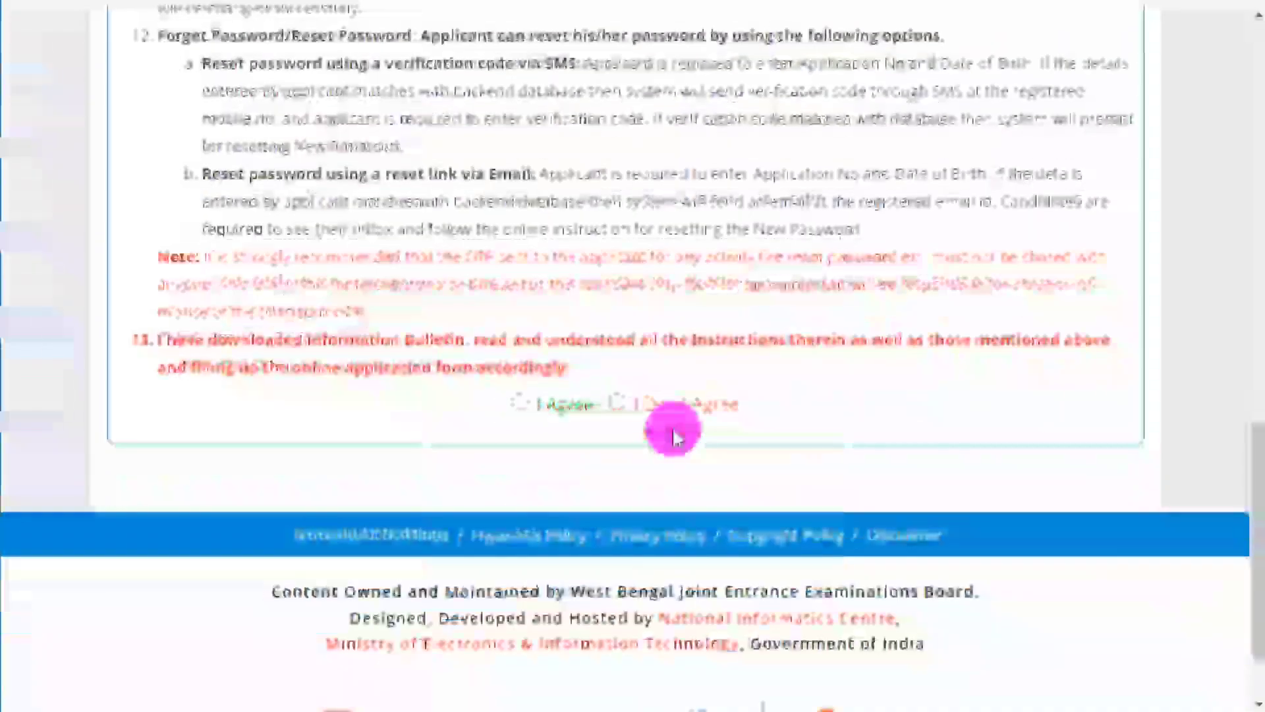
scroll(672, 435, down, 2)
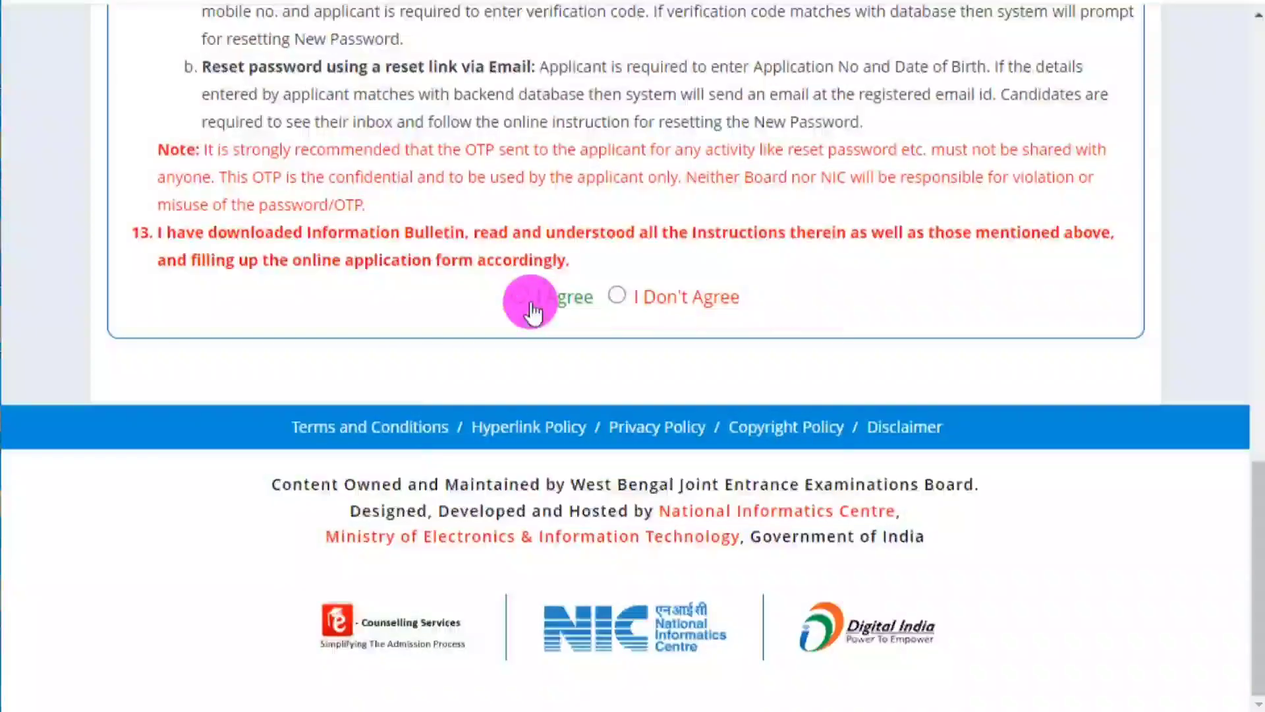
Accept the instructions and enter the candidate's, father's and mother's names in Personal Details.
click(527, 294)
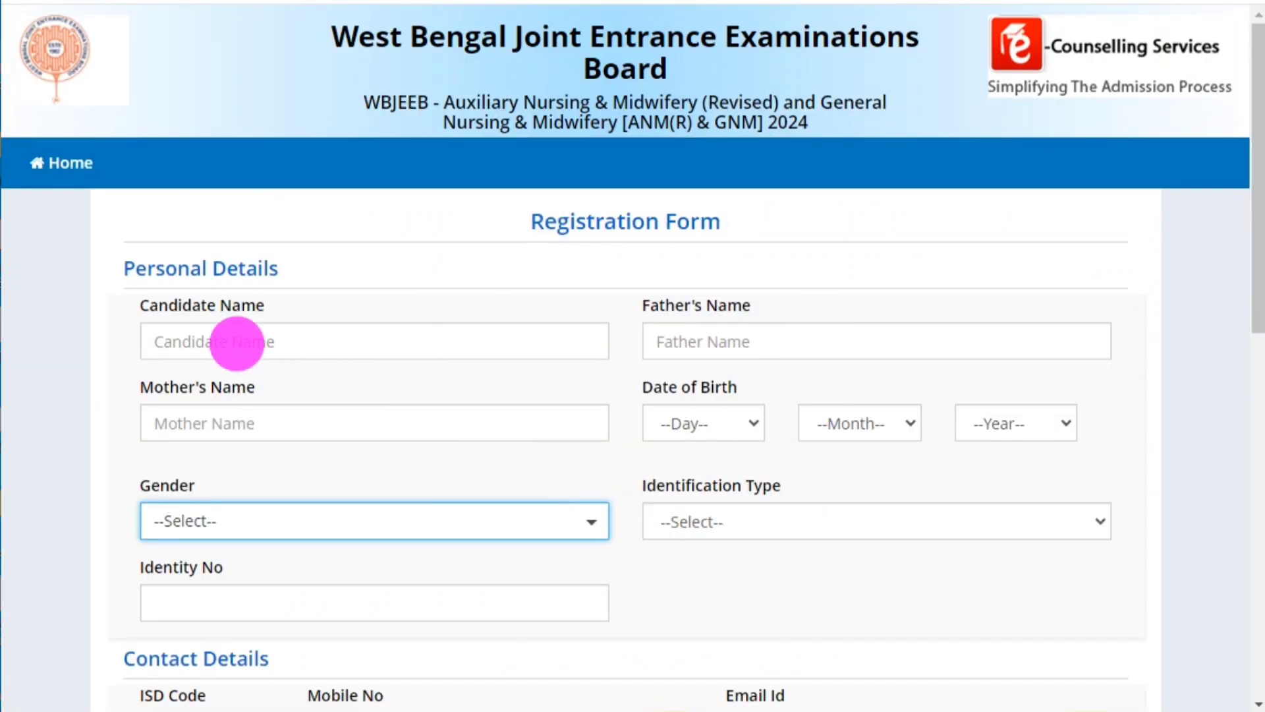
click(236, 342)
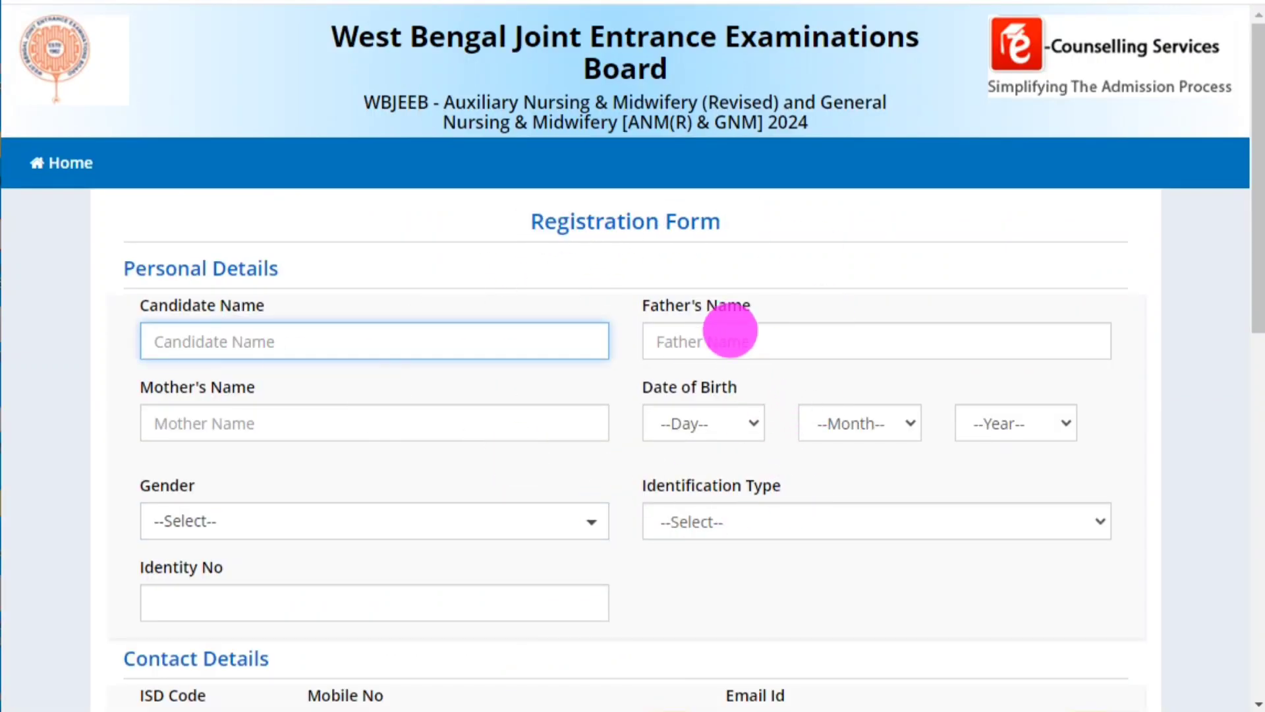
click(728, 332)
click(336, 428)
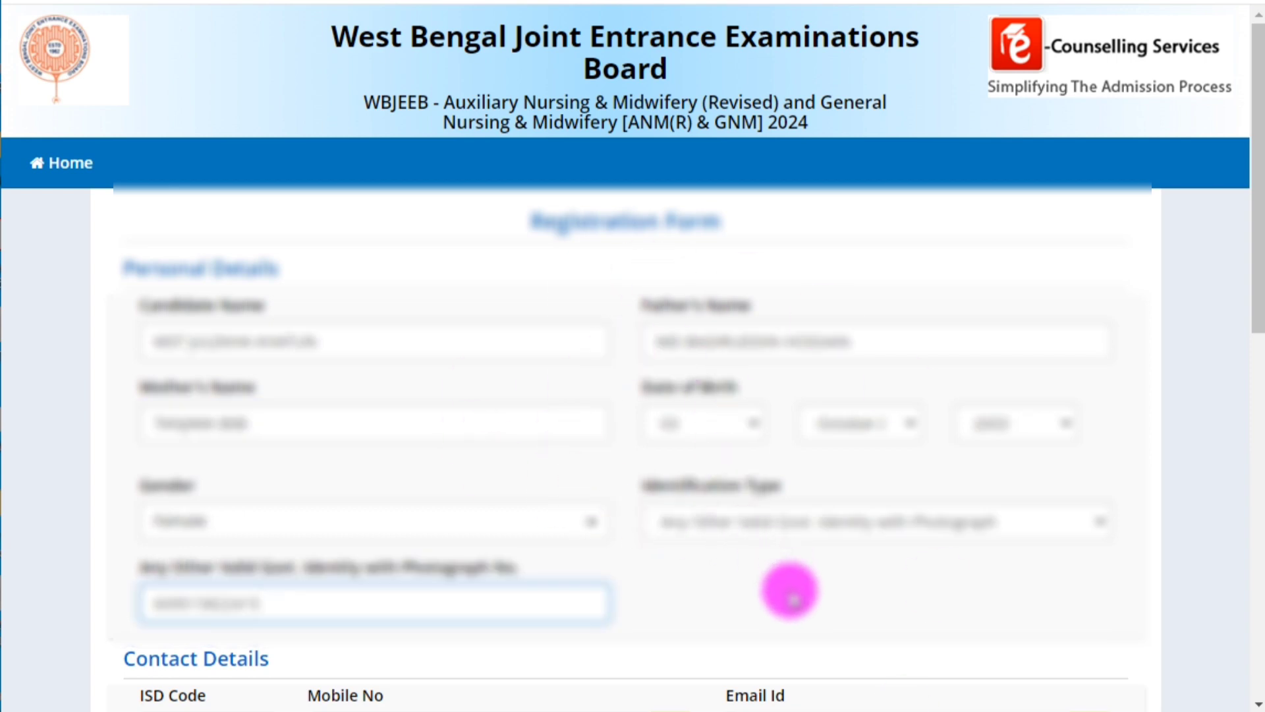
scroll(790, 590, down, 2)
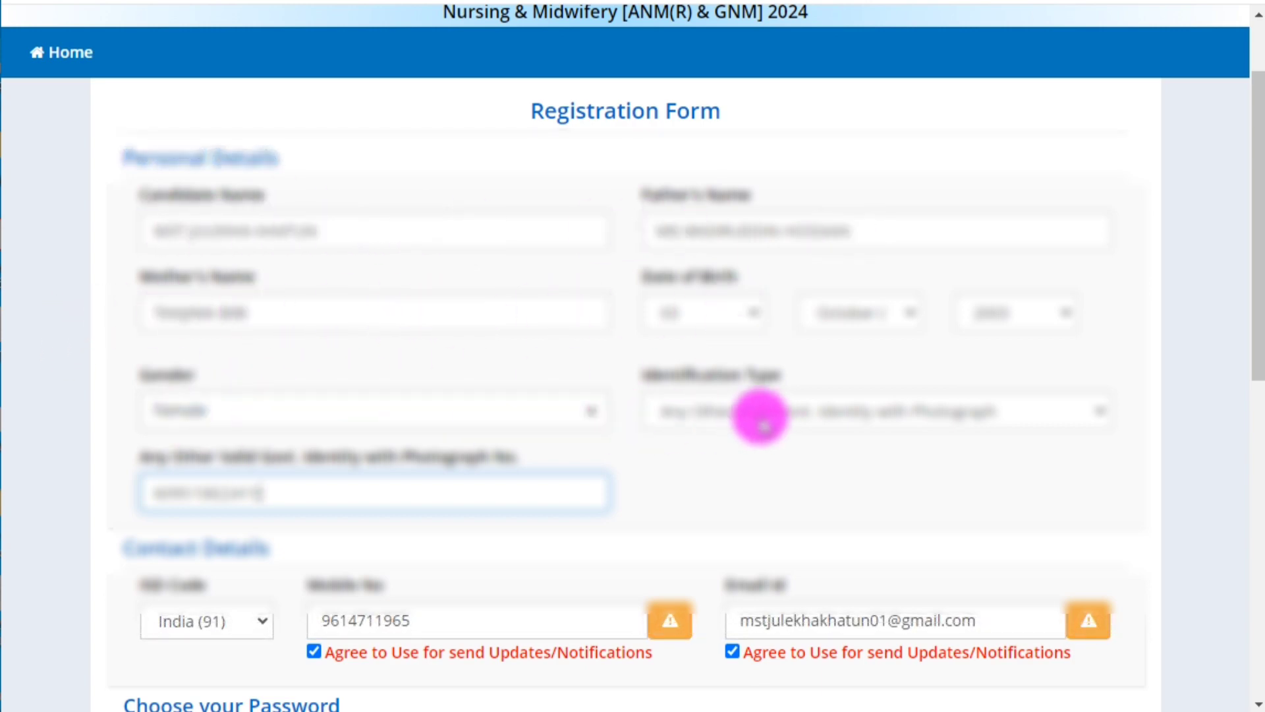
Set Identification Type to any other valid government photo identity and fill in the password fields.
click(761, 419)
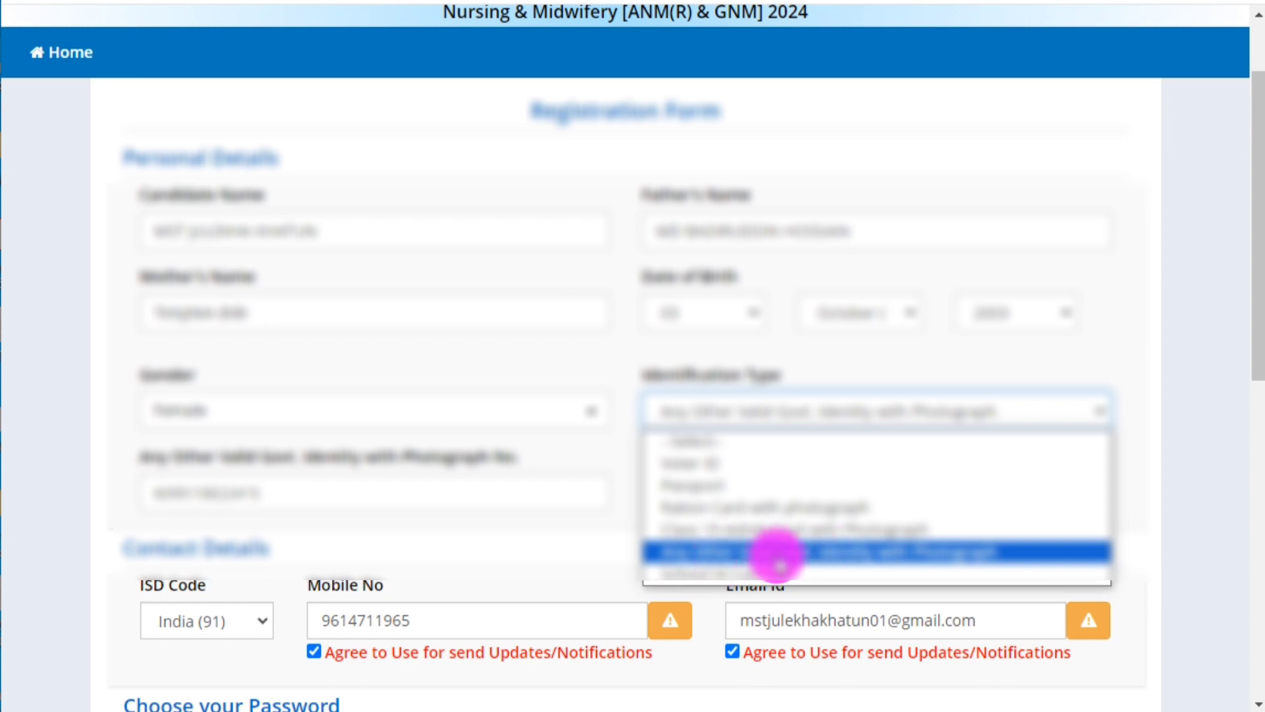
click(824, 552)
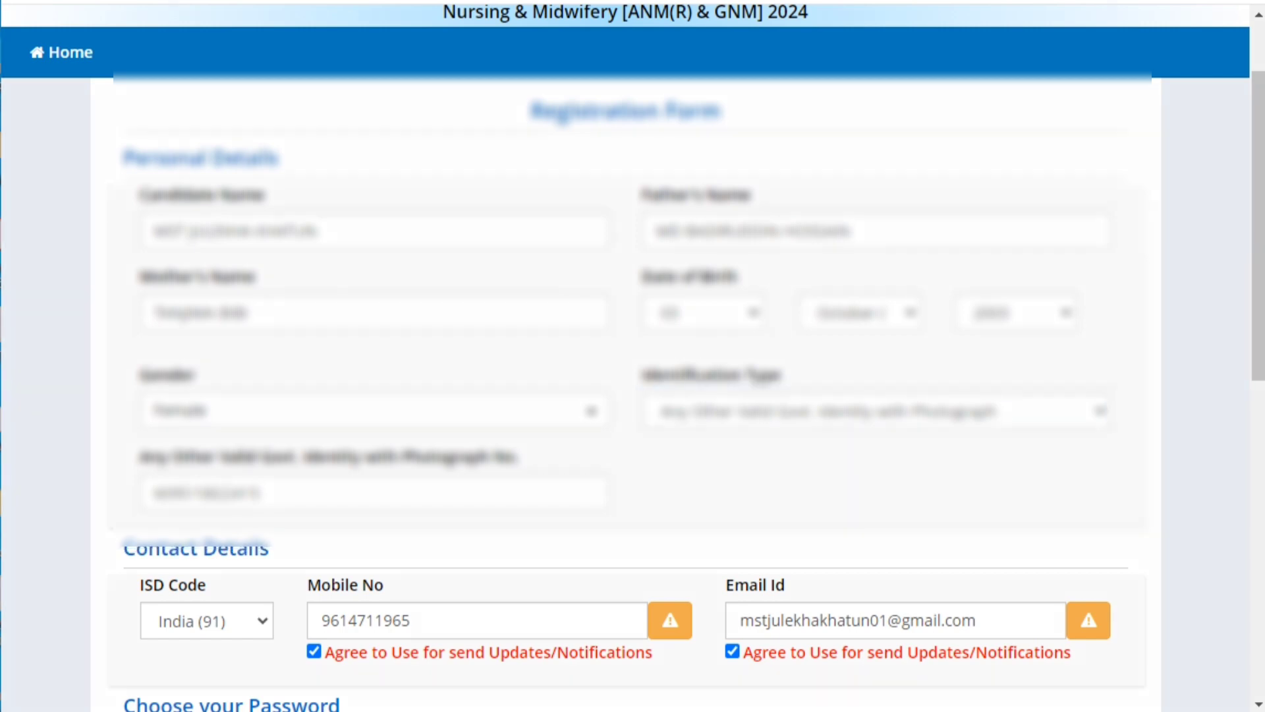
mouse_move(132, 468)
mouse_down()
mouse_move(313, 536)
mouse_move(588, 520)
mouse_up()
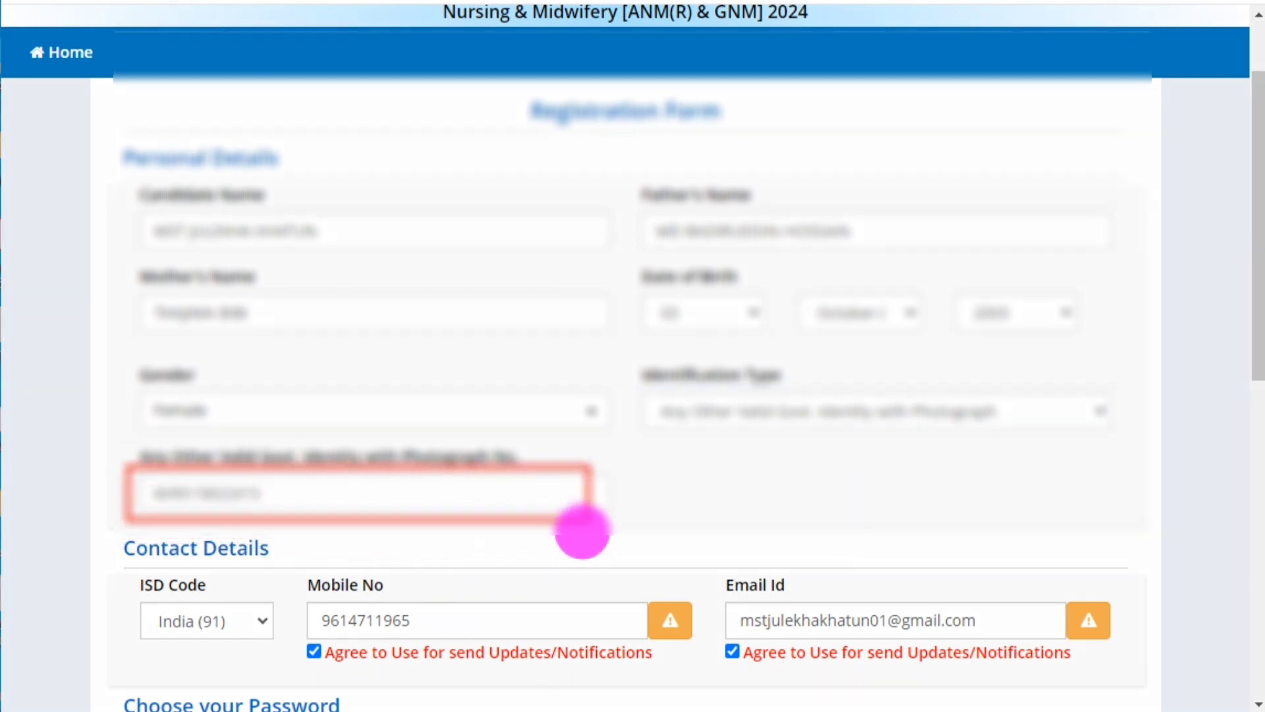
key(Escape)
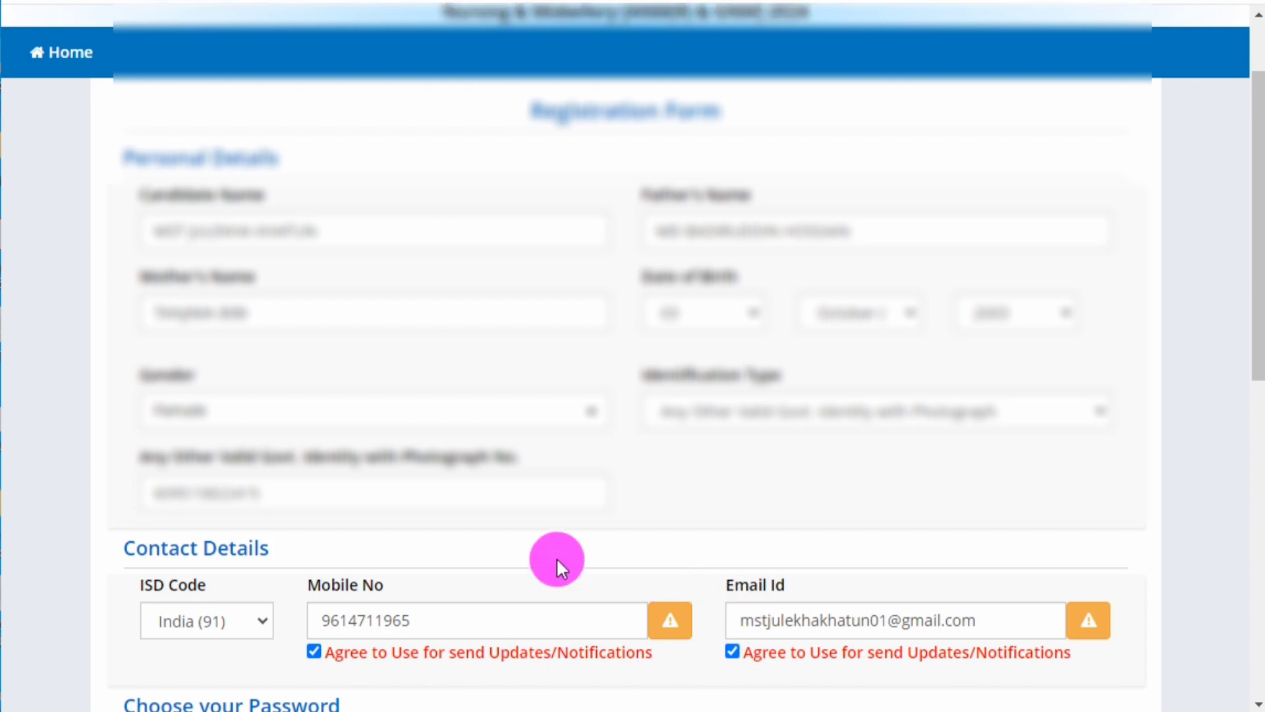
scroll(556, 556, down, 3)
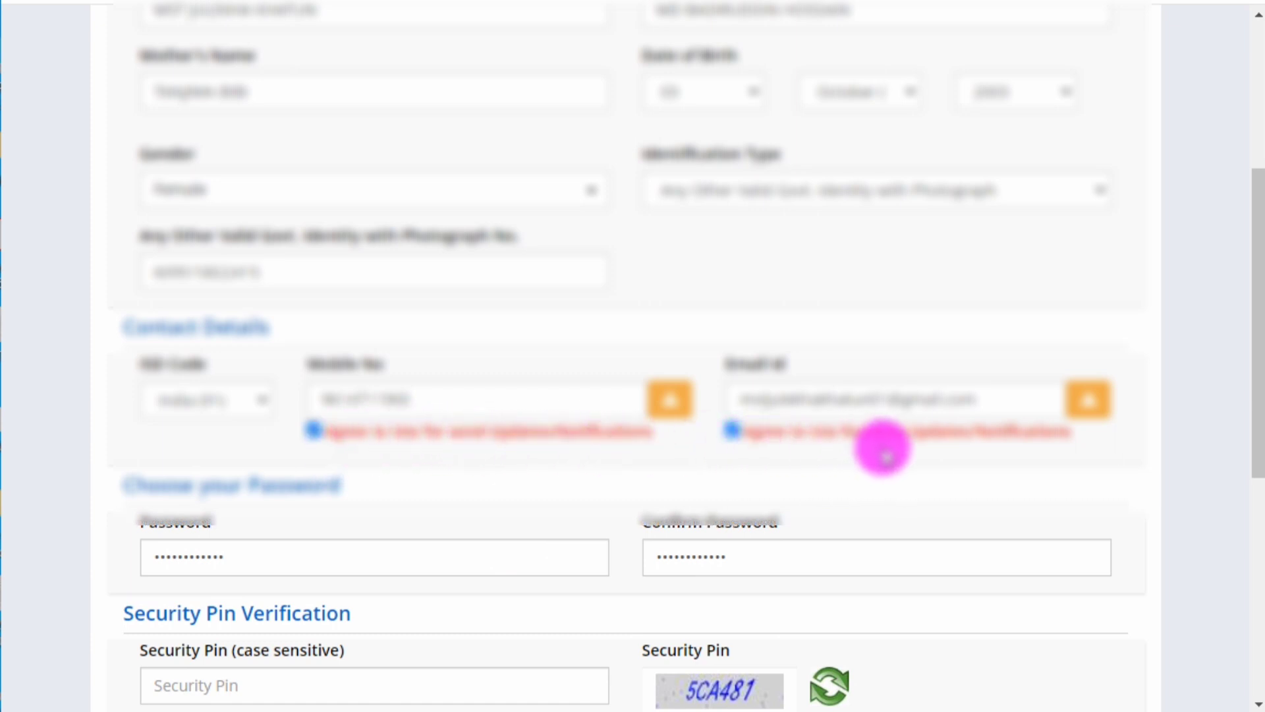
scroll(936, 444, down, 2)
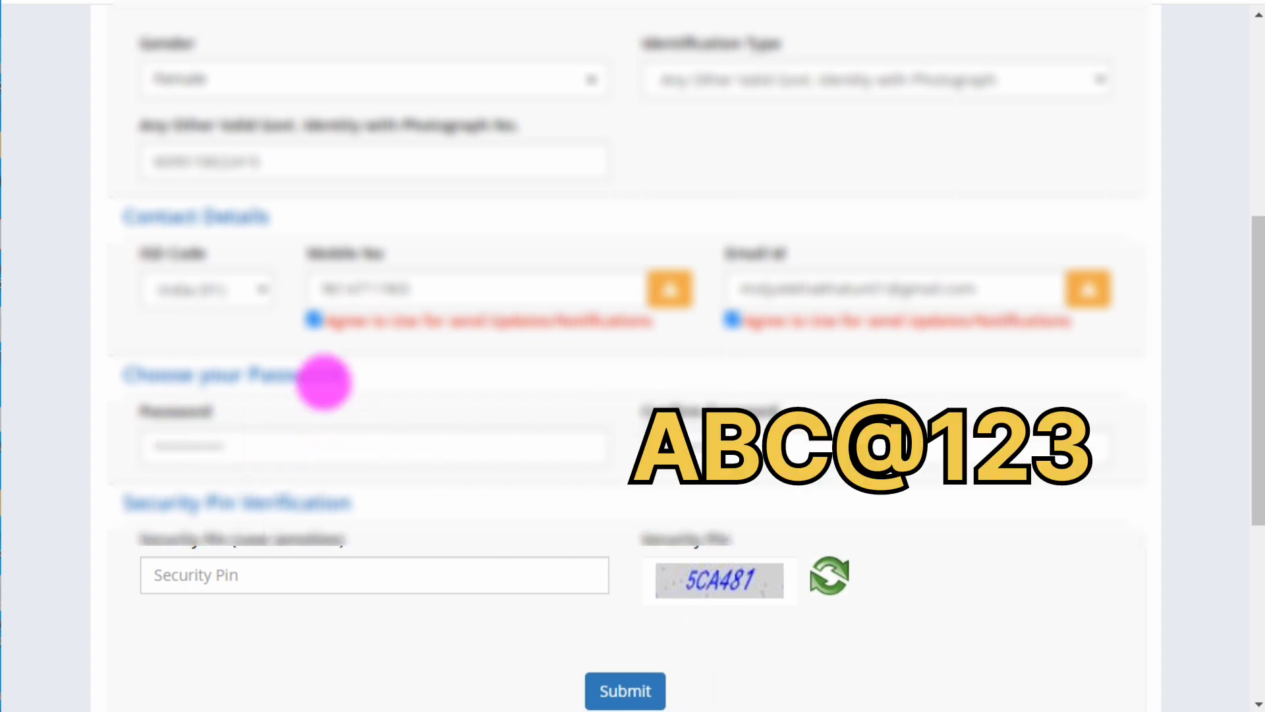
mouse_move(141, 409)
mouse_down()
mouse_move(286, 446)
mouse_move(525, 481)
mouse_up()
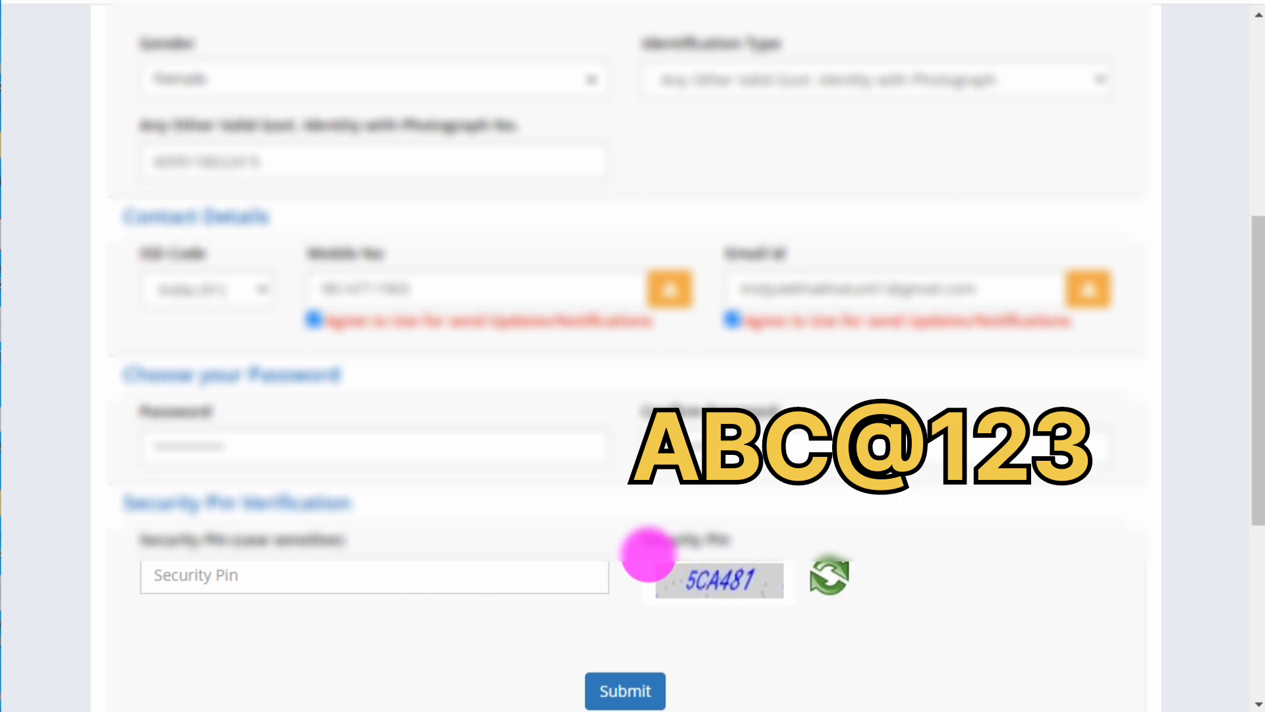
drag(646, 554, 788, 601)
drag(155, 557, 303, 590)
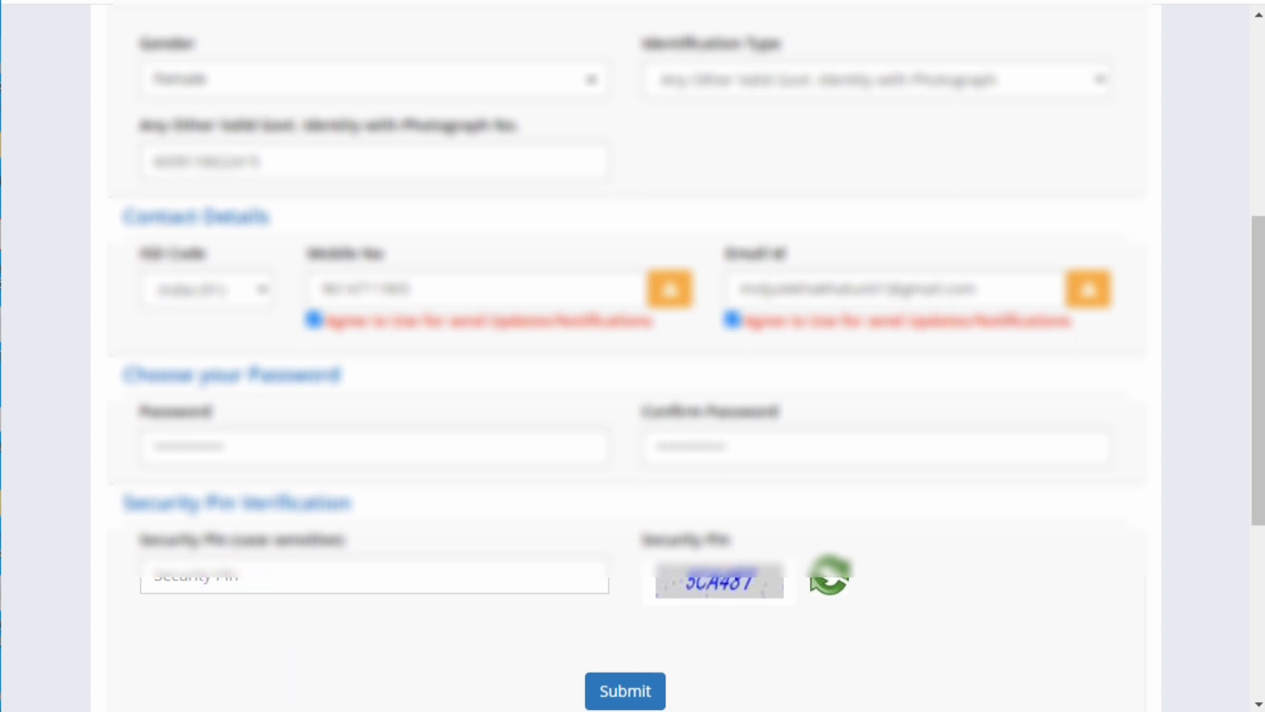
Enter the security pin and submit the registration form, confirming with Yes.
click(274, 568)
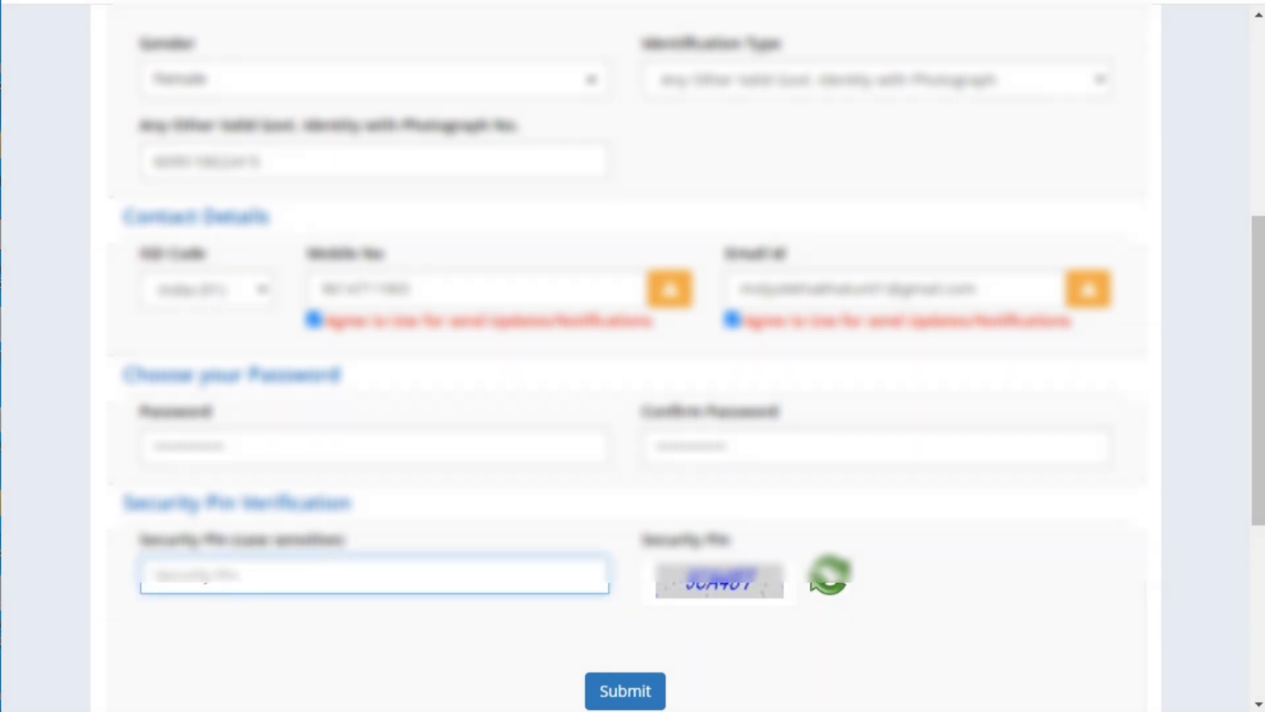
text(UCA467)
click(634, 692)
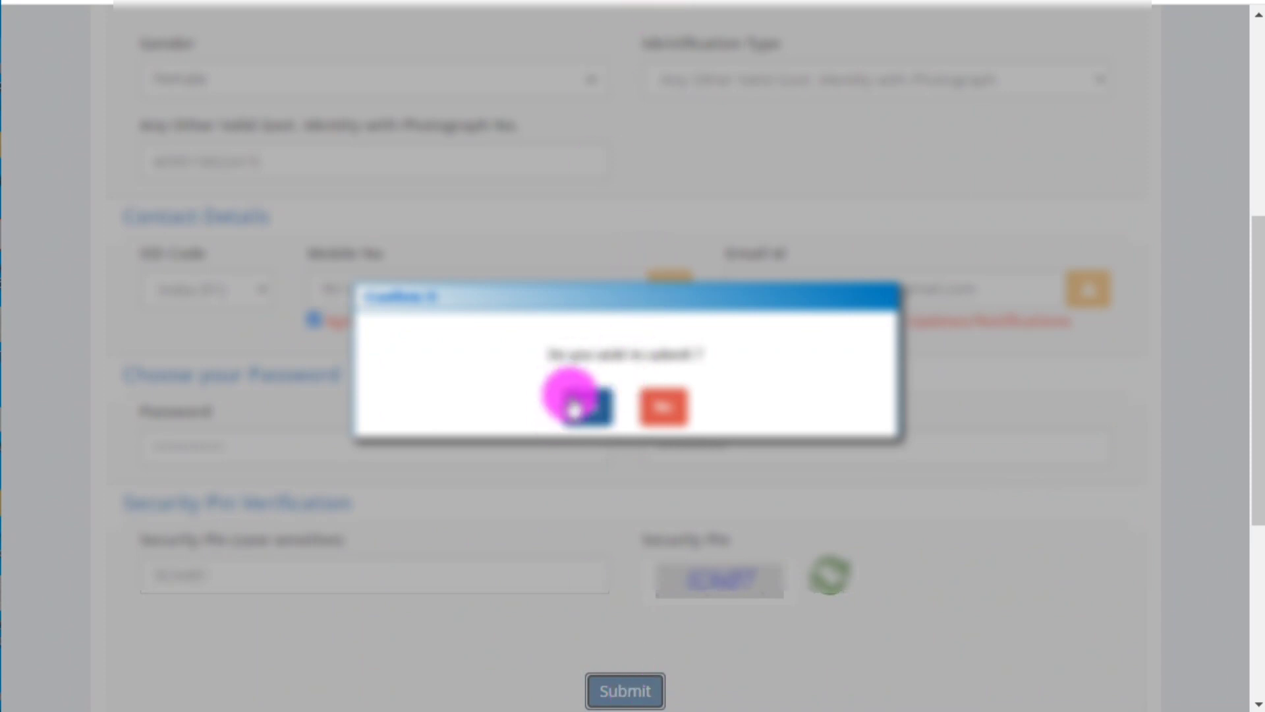
click(577, 405)
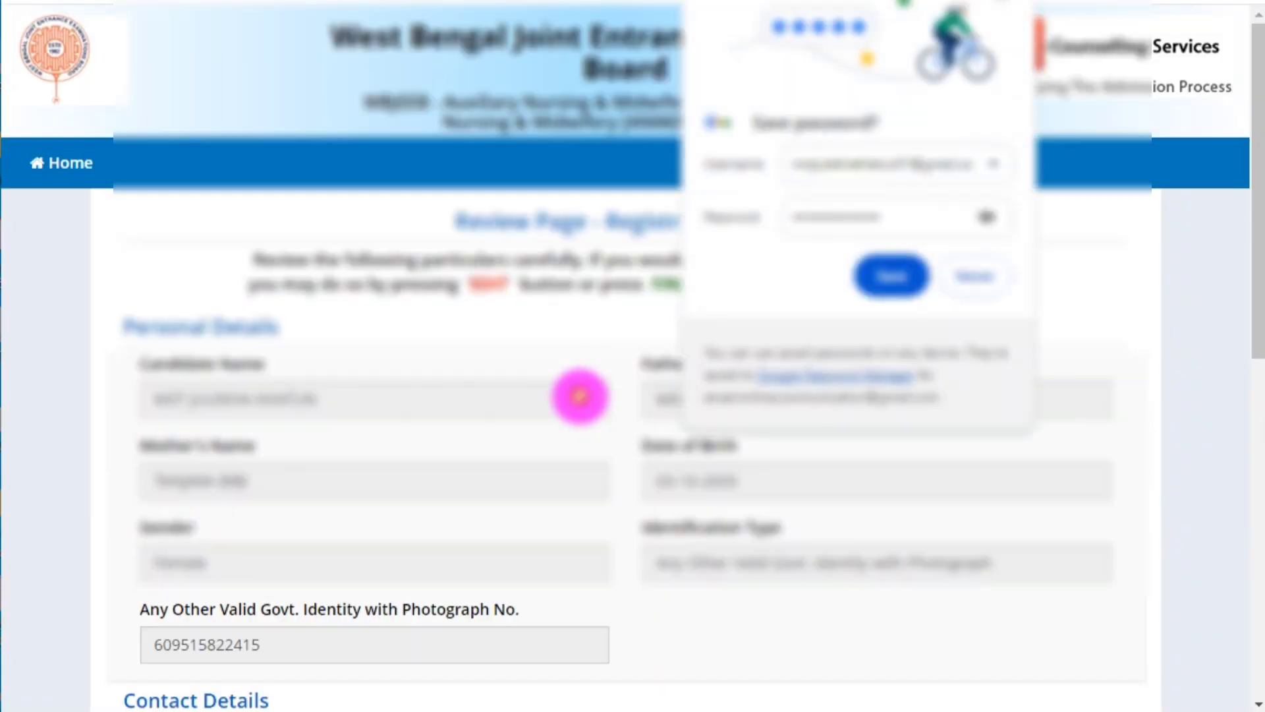
Dismiss Chrome's save-password prompt, review the registration details, and choose Submit & Next.
click(987, 282)
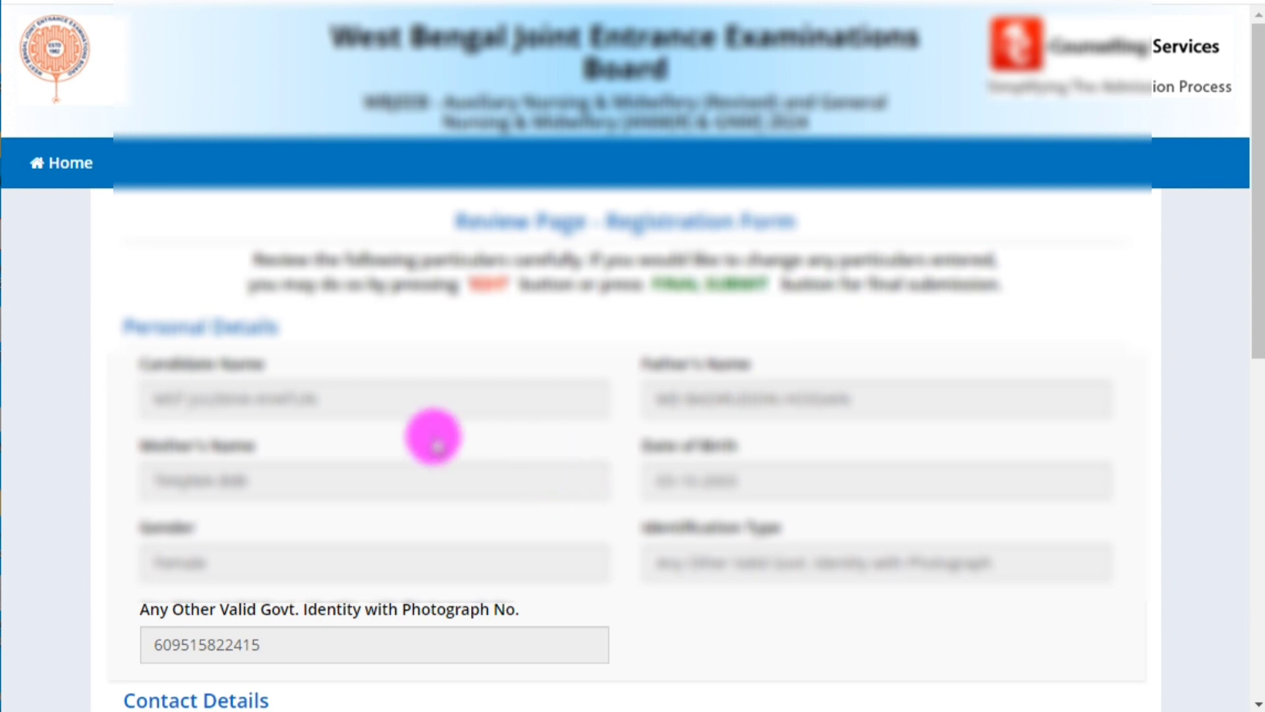
scroll(635, 481, down, 7)
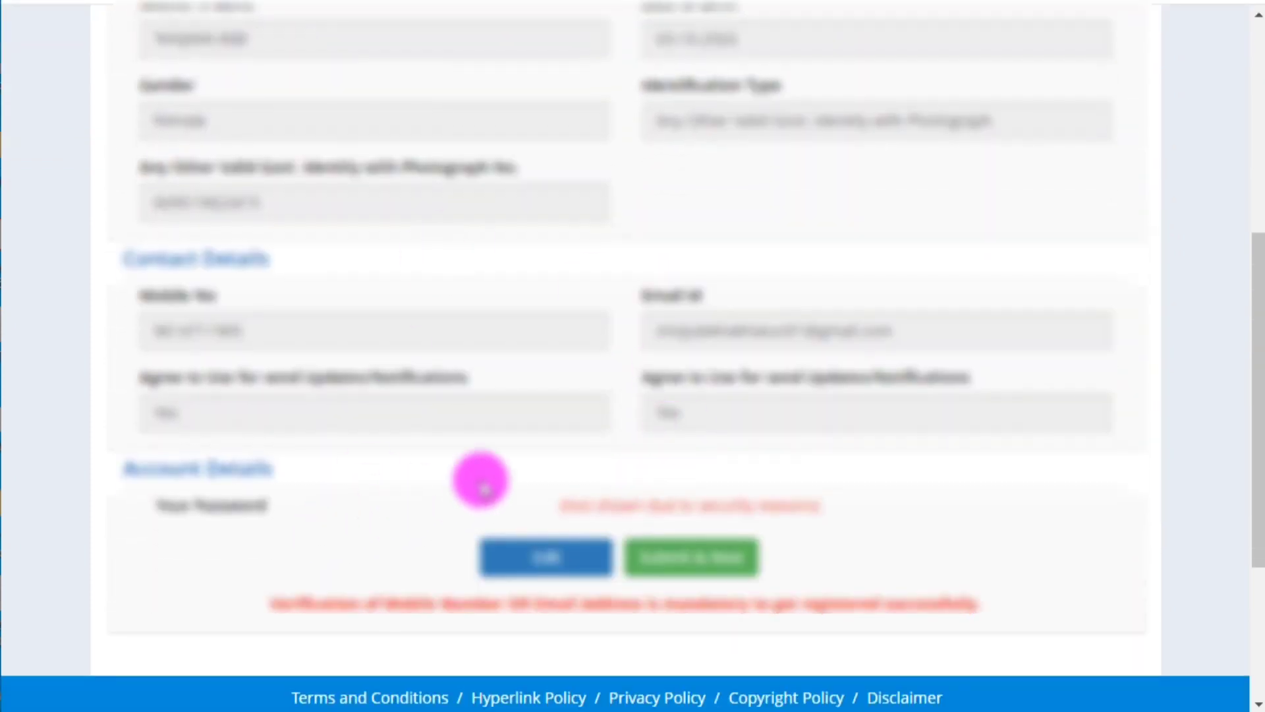
scroll(622, 466, up, 4)
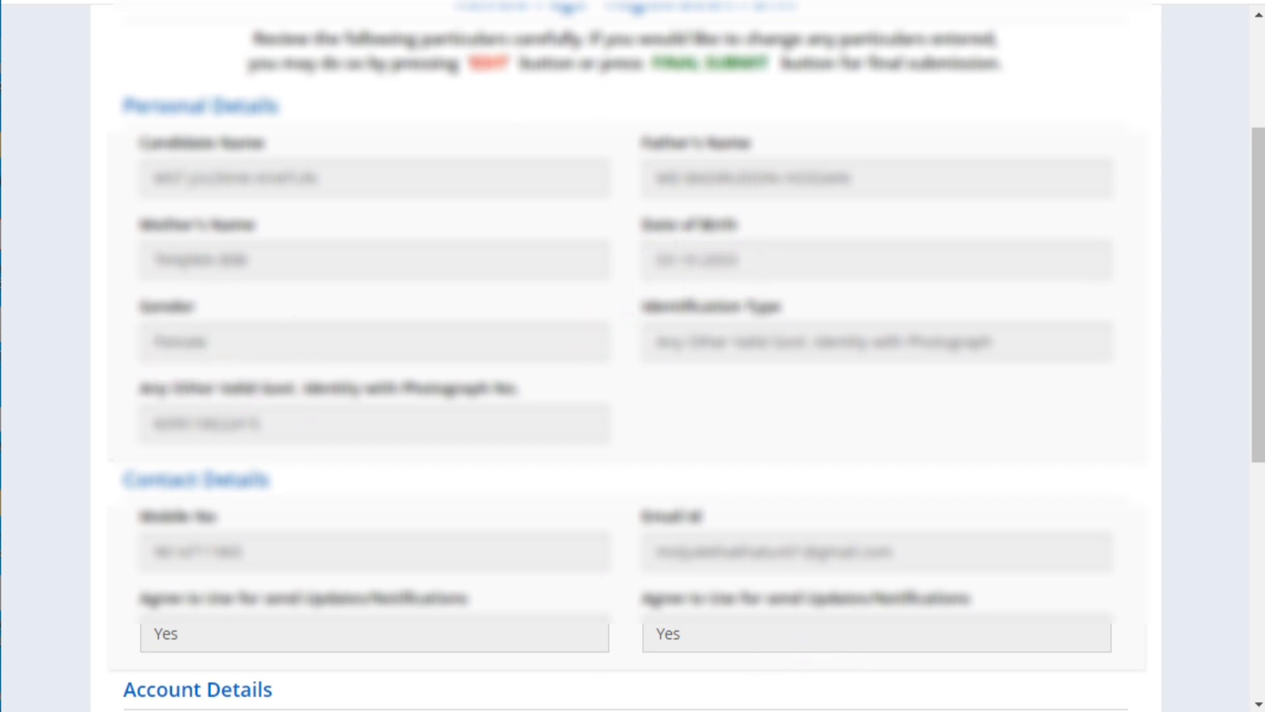
scroll(632, 356, down, 5)
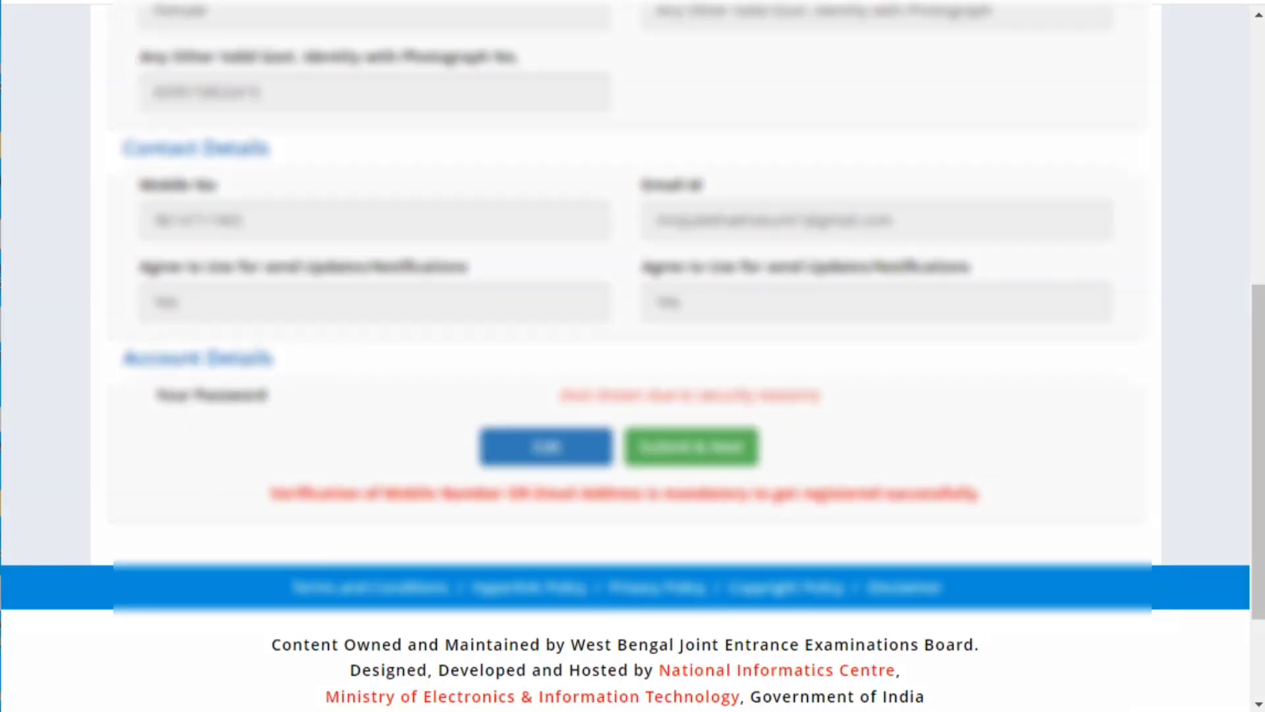
drag(466, 400, 634, 488)
click(668, 452)
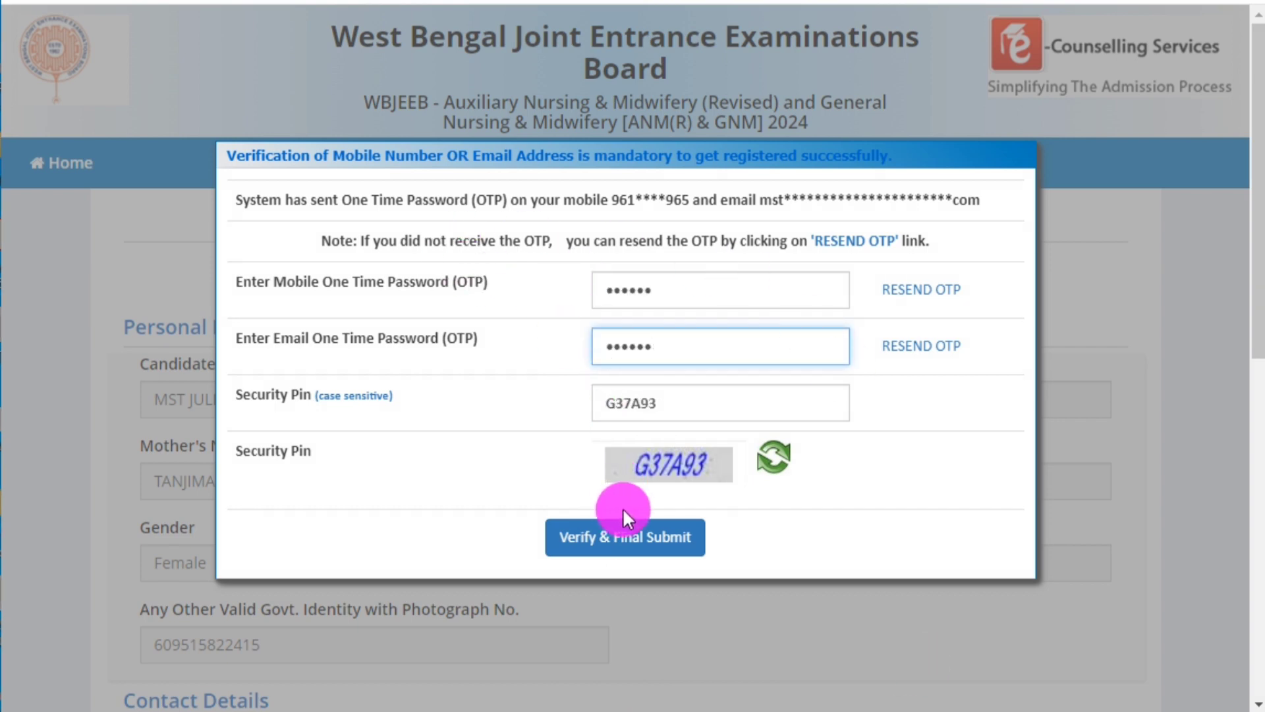
Verify the mobile and email OTPs with the security pin and finalise the registration.
click(602, 537)
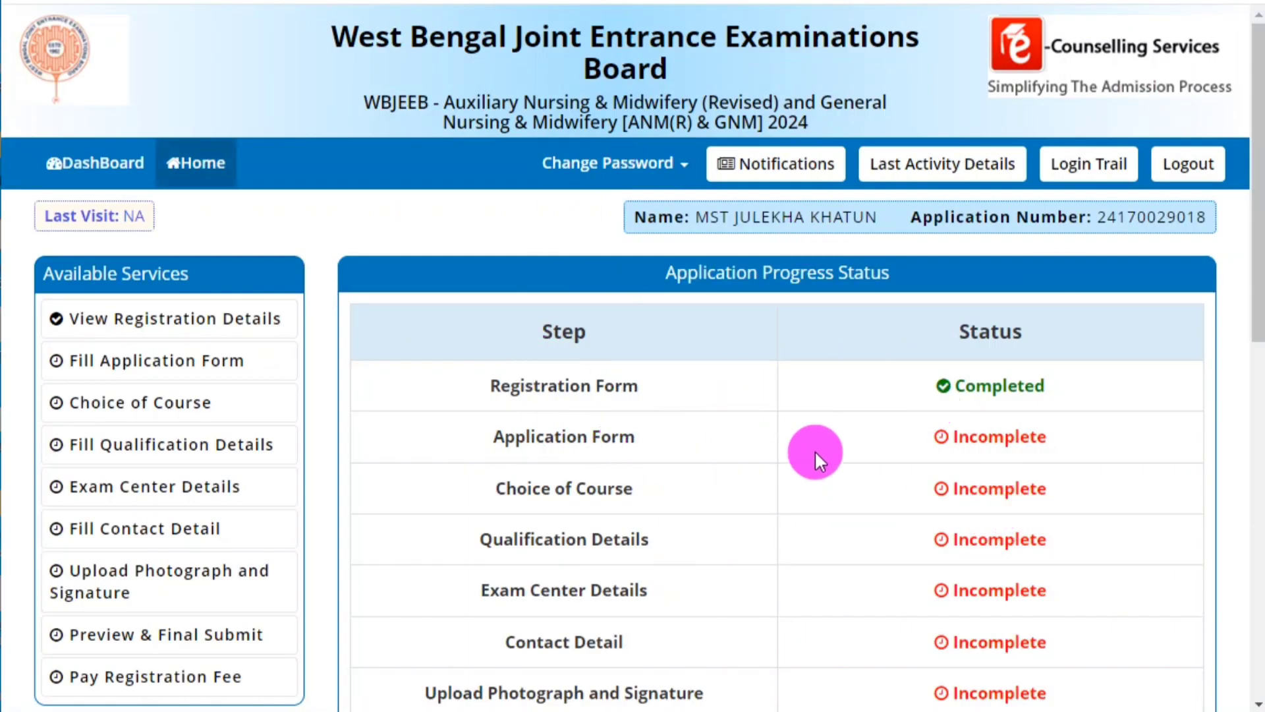
scroll(817, 456, down, 4)
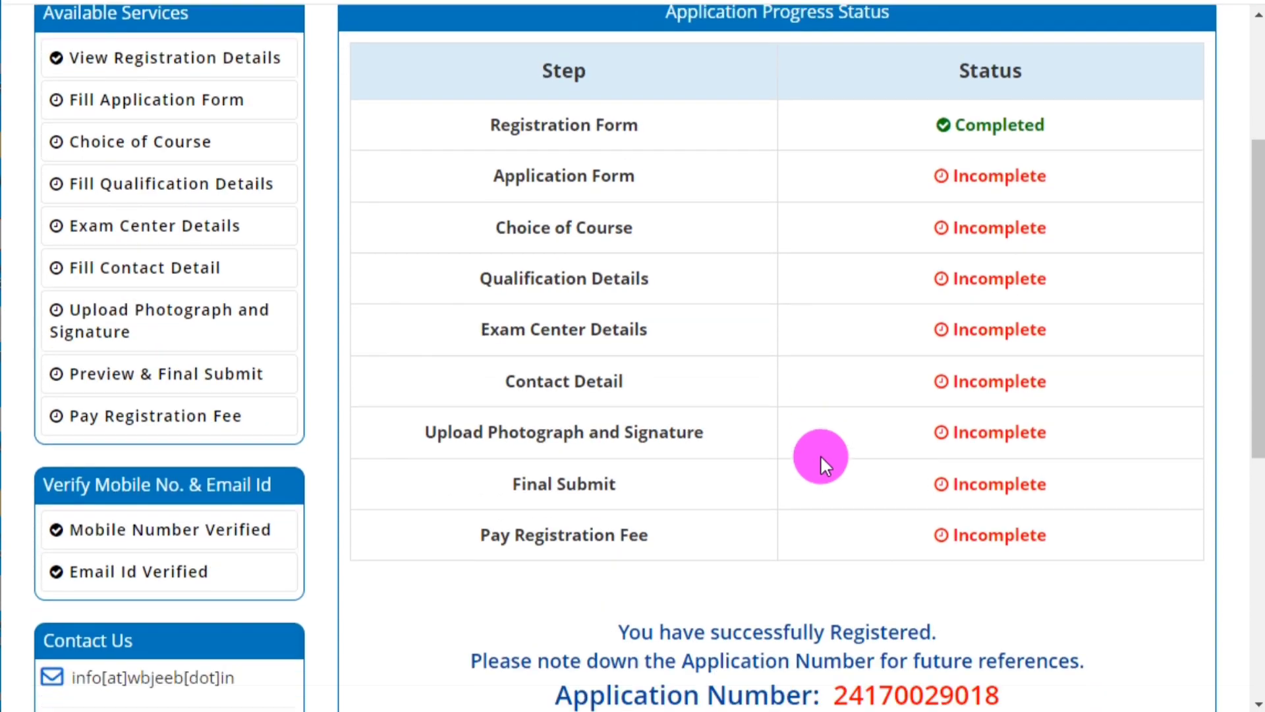
scroll(820, 455, down, 3)
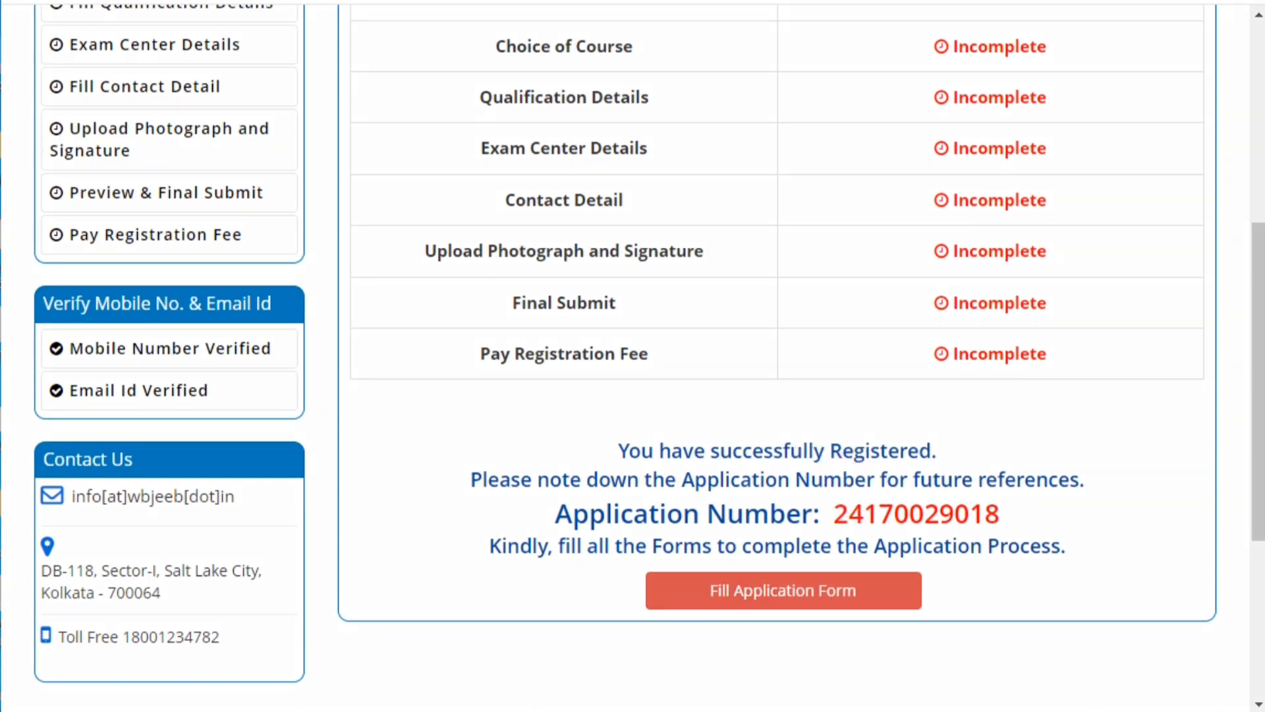
mouse_move(493, 398)
mouse_down()
mouse_move(740, 472)
mouse_move(1099, 611)
mouse_up()
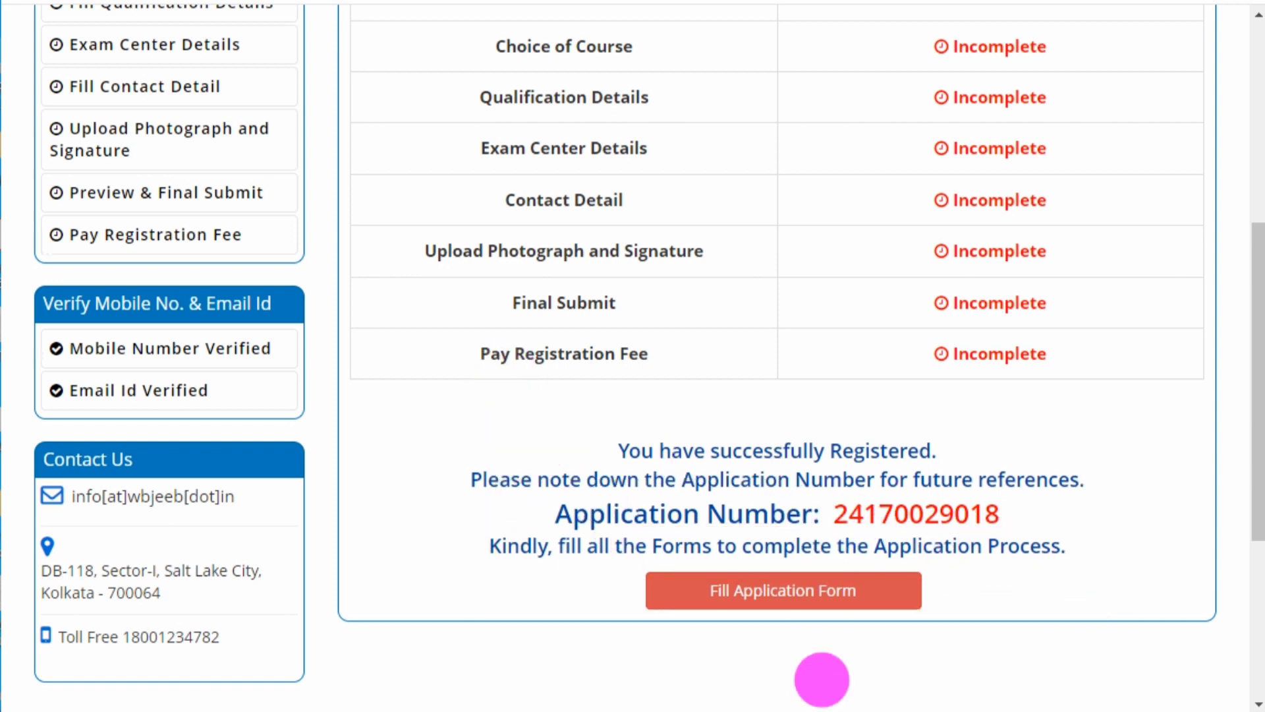
drag(816, 488, 1080, 546)
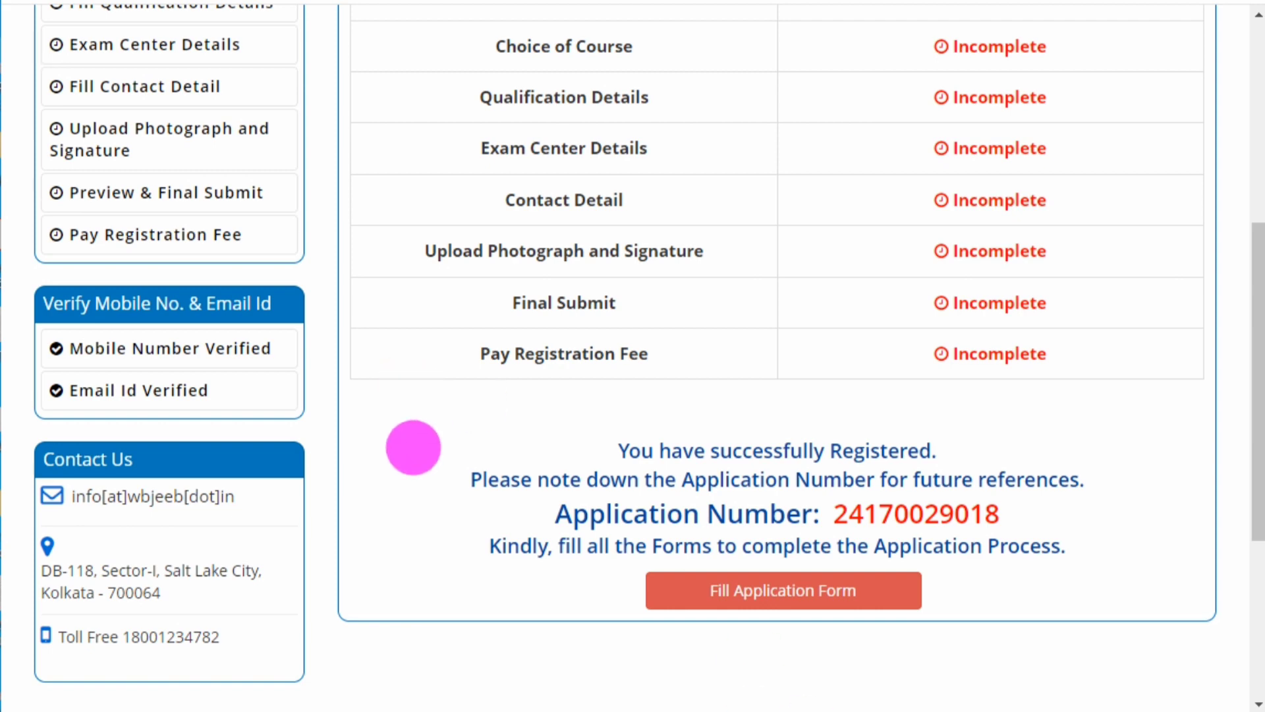
scroll(643, 466, up, 7)
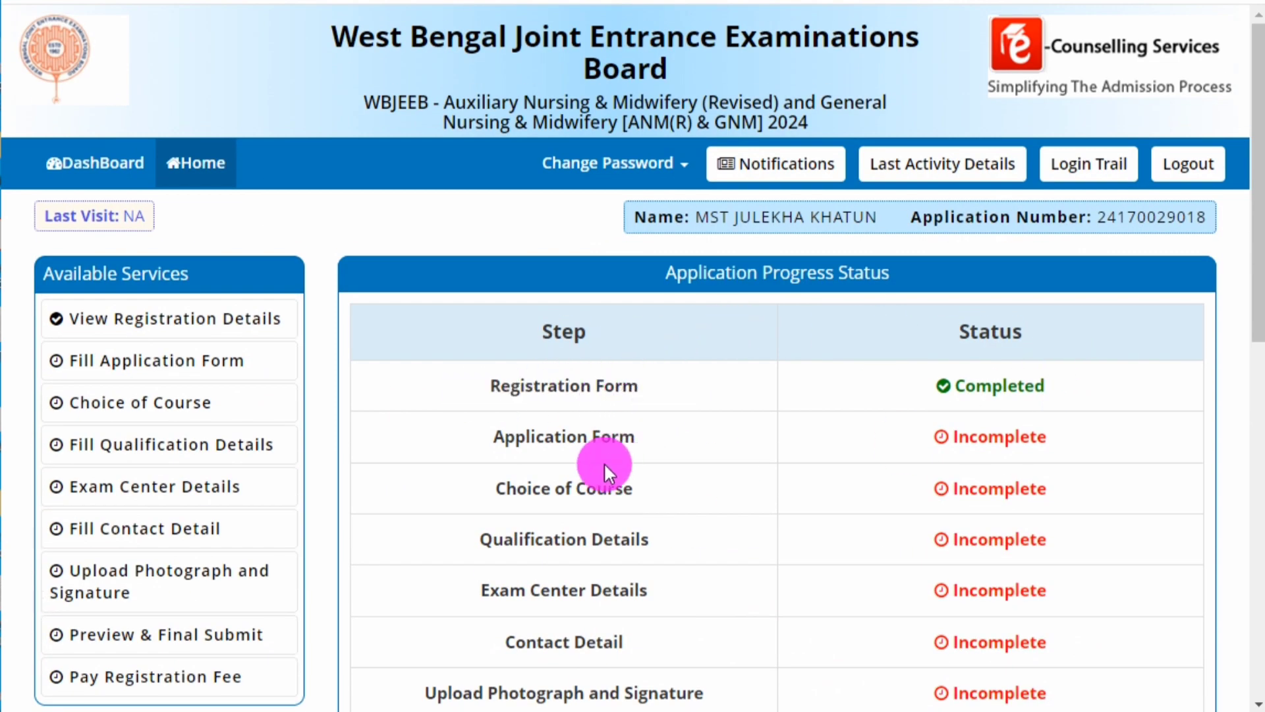
scroll(613, 395, down, 2)
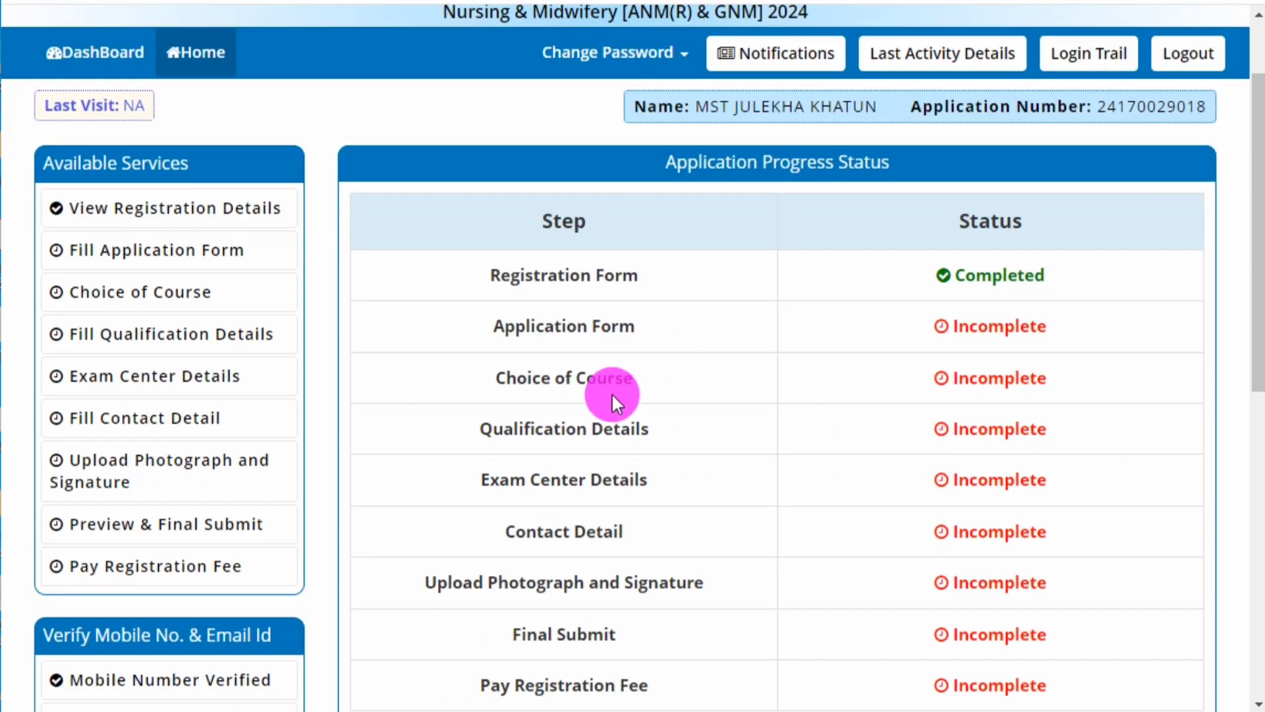
scroll(499, 349, down, 2)
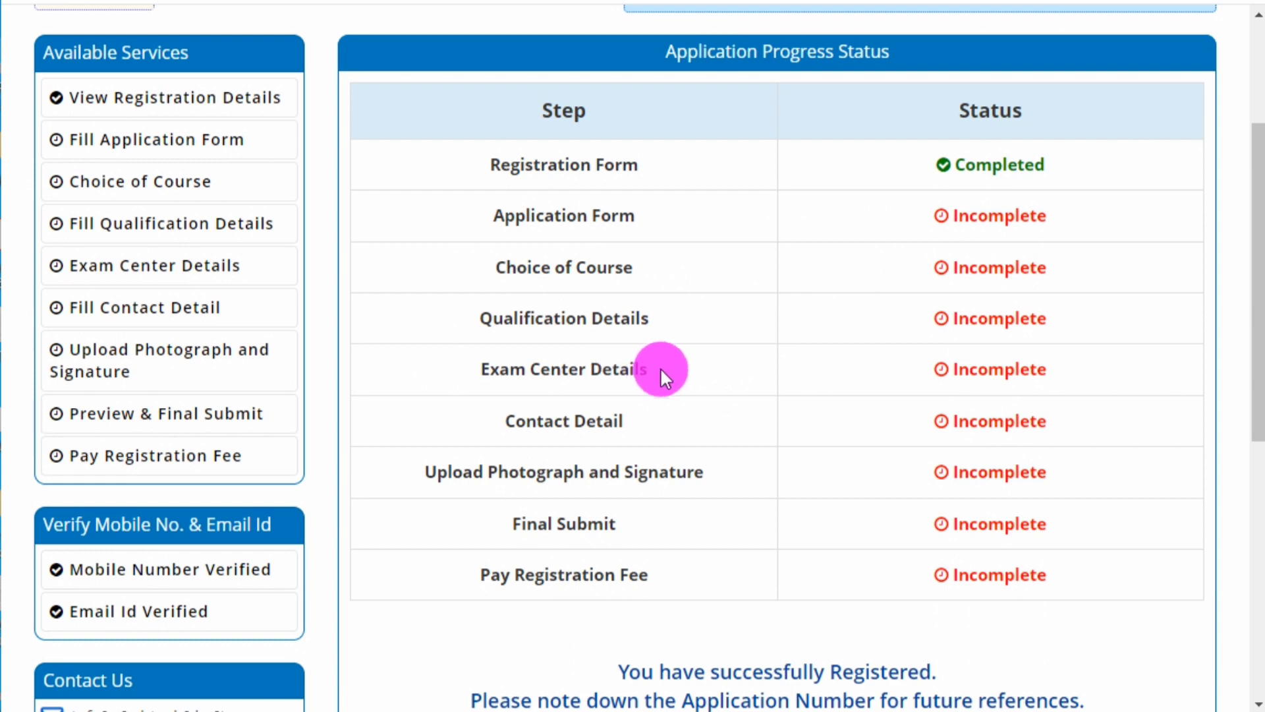
drag(471, 415, 664, 421)
click(664, 421)
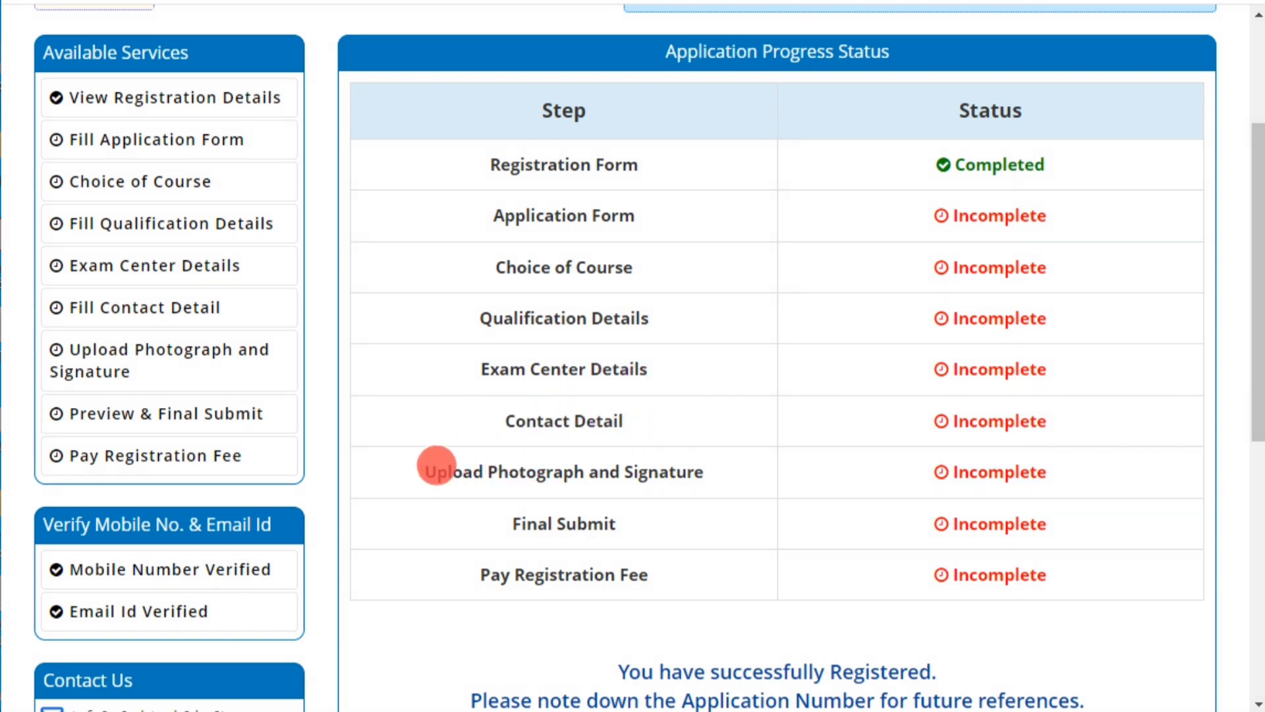
drag(436, 465, 757, 468)
click(757, 468)
drag(464, 519, 663, 528)
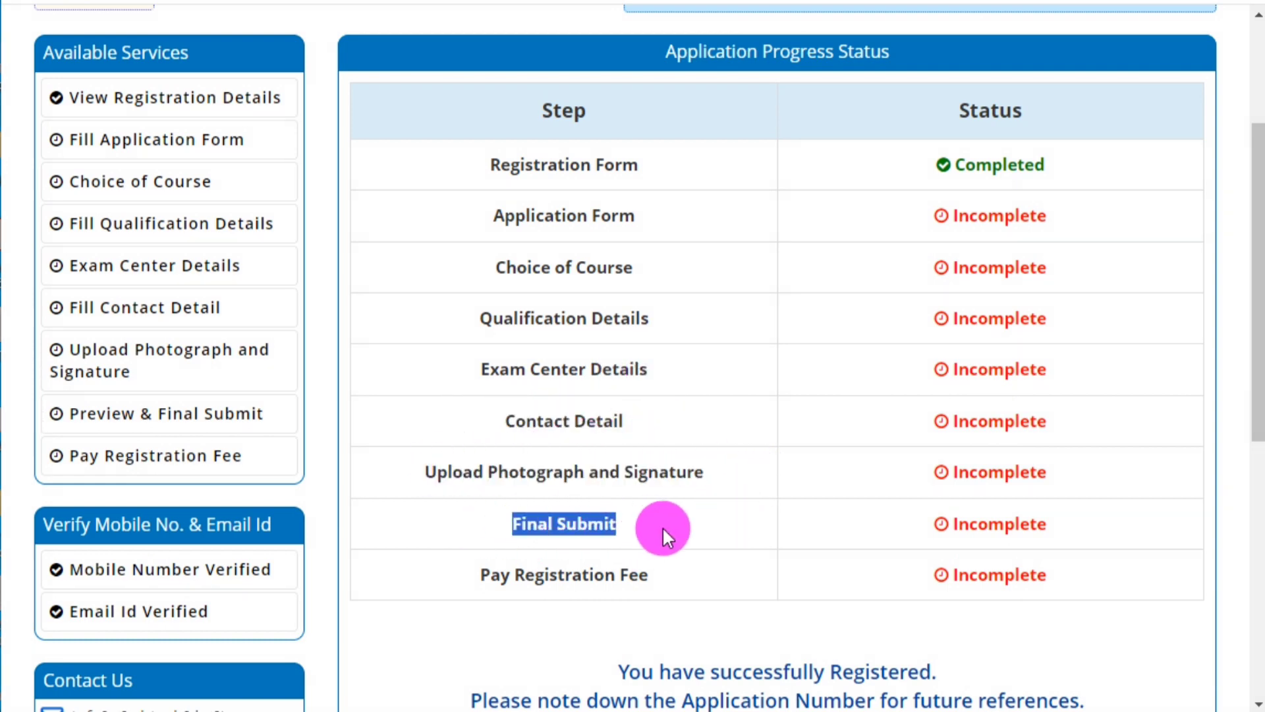
click(662, 527)
drag(465, 571, 681, 572)
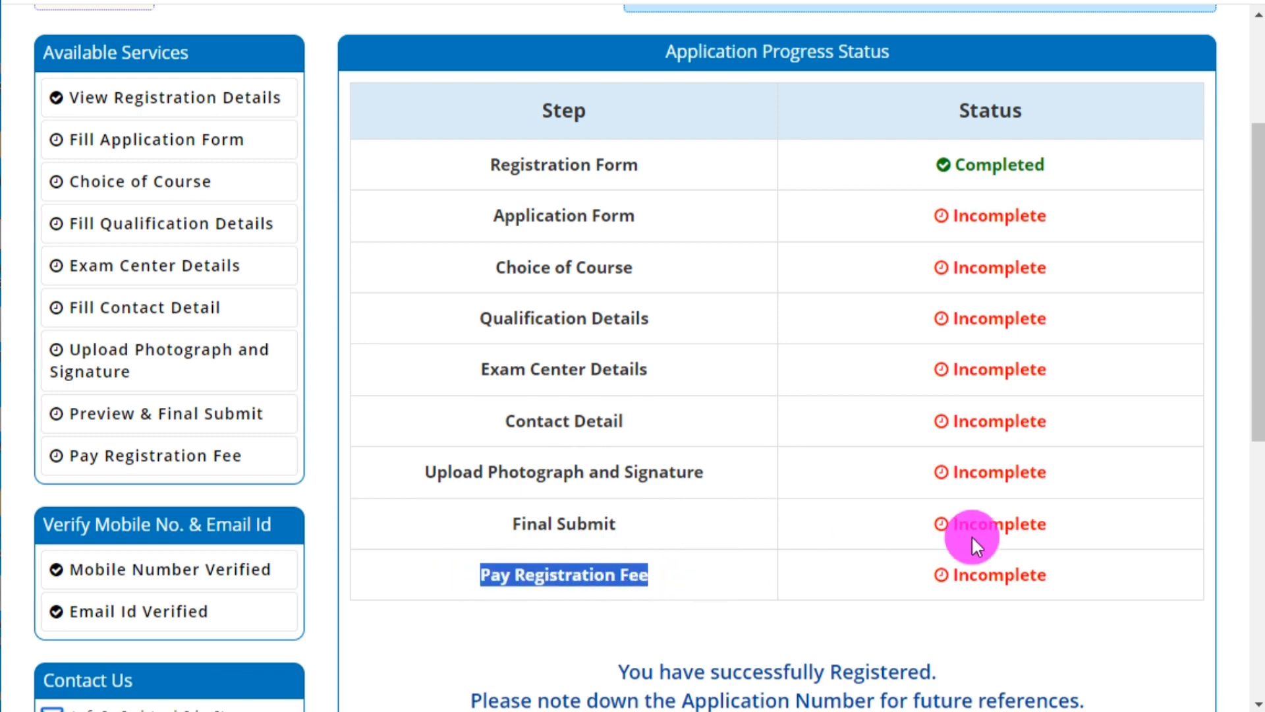
scroll(1077, 483, up, 2)
drag(437, 282, 659, 275)
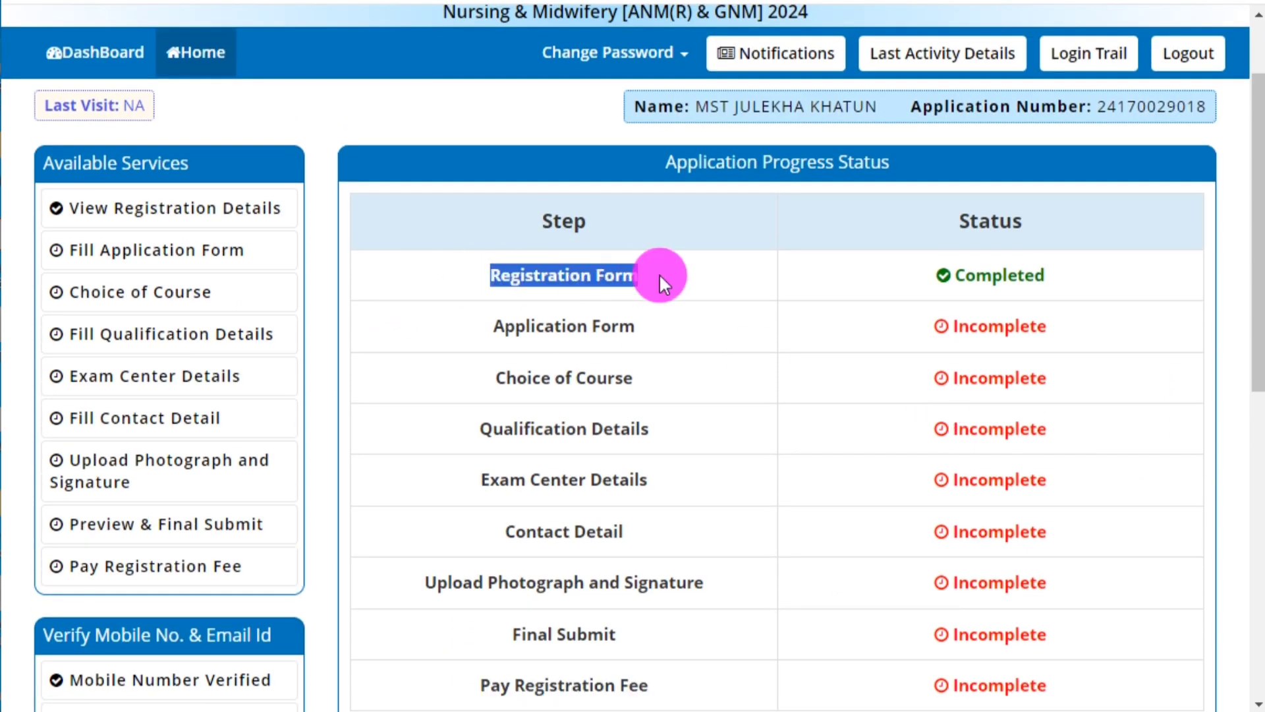
click(690, 284)
scroll(366, 518, down, 2)
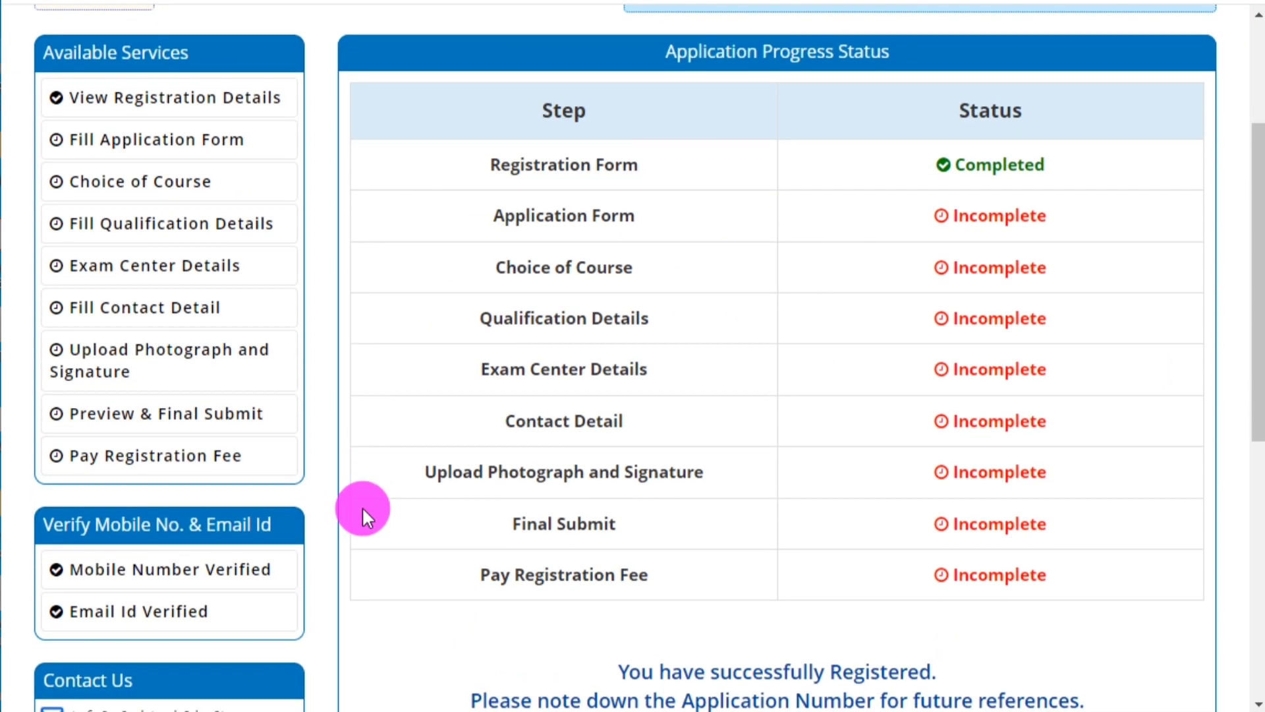
scroll(777, 455, up, 4)
scroll(777, 455, down, 1)
scroll(777, 454, down, 3)
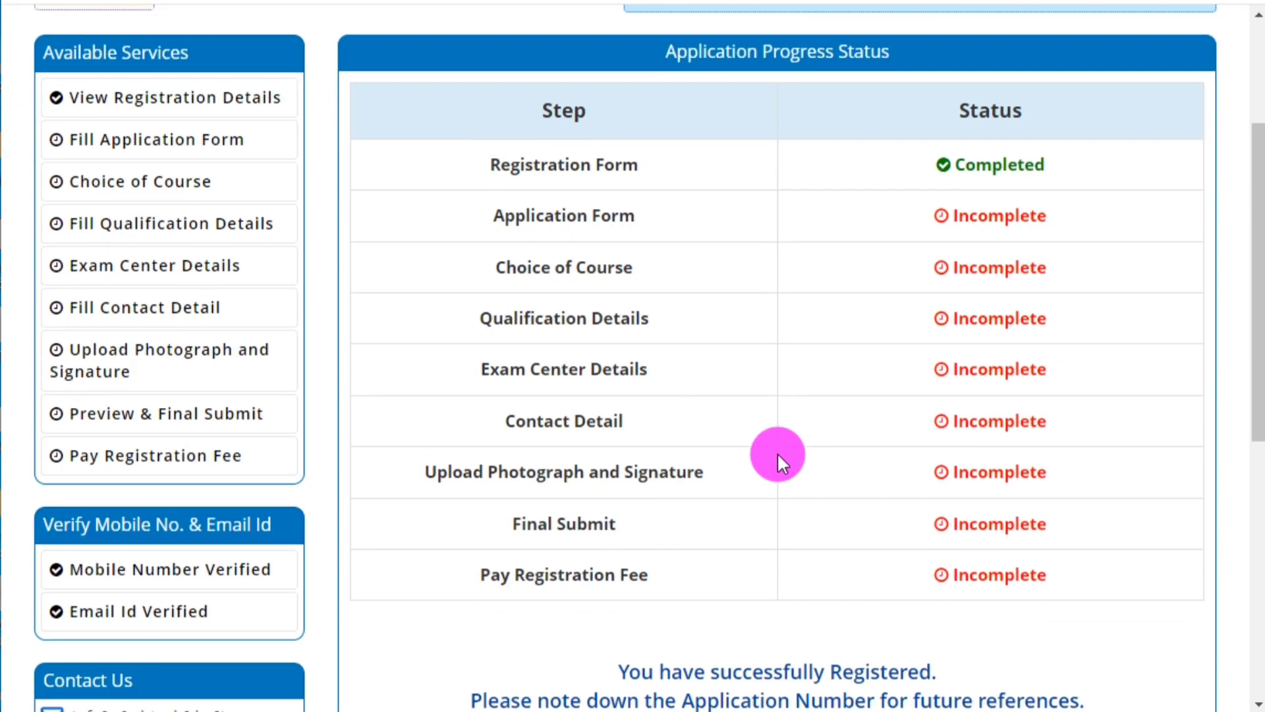
scroll(776, 455, up, 4)
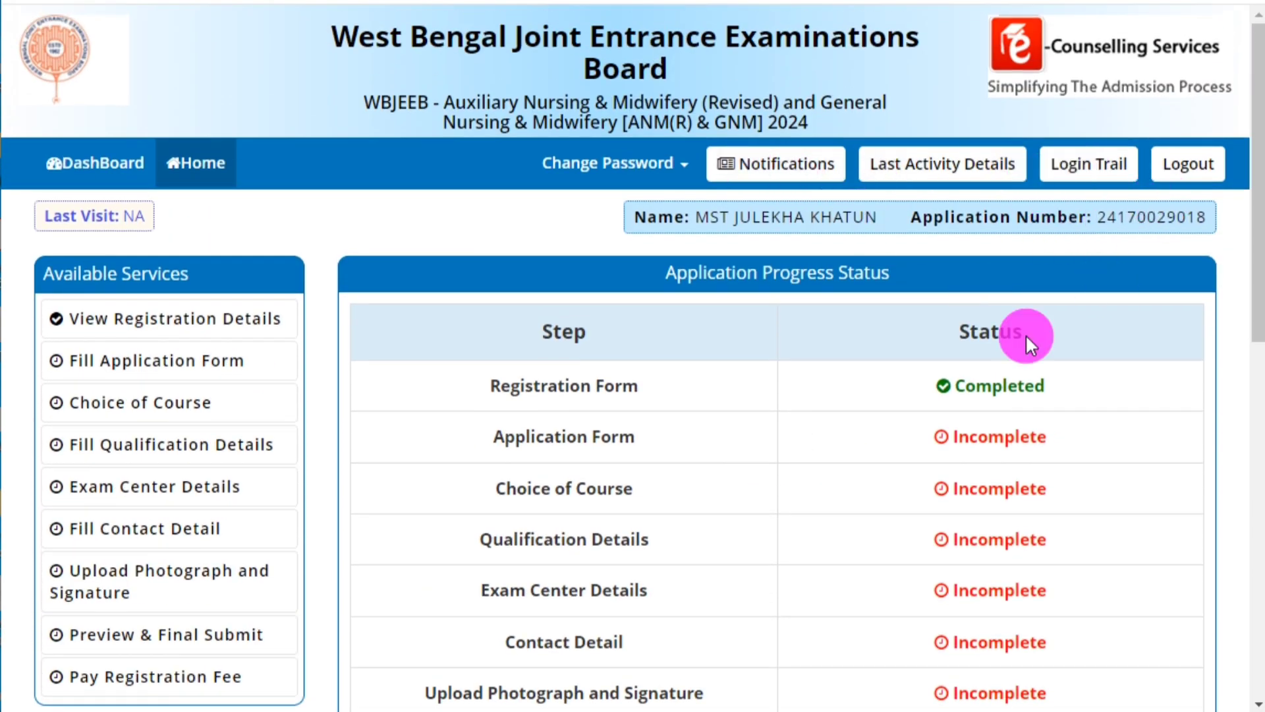
scroll(362, 441, down, 5)
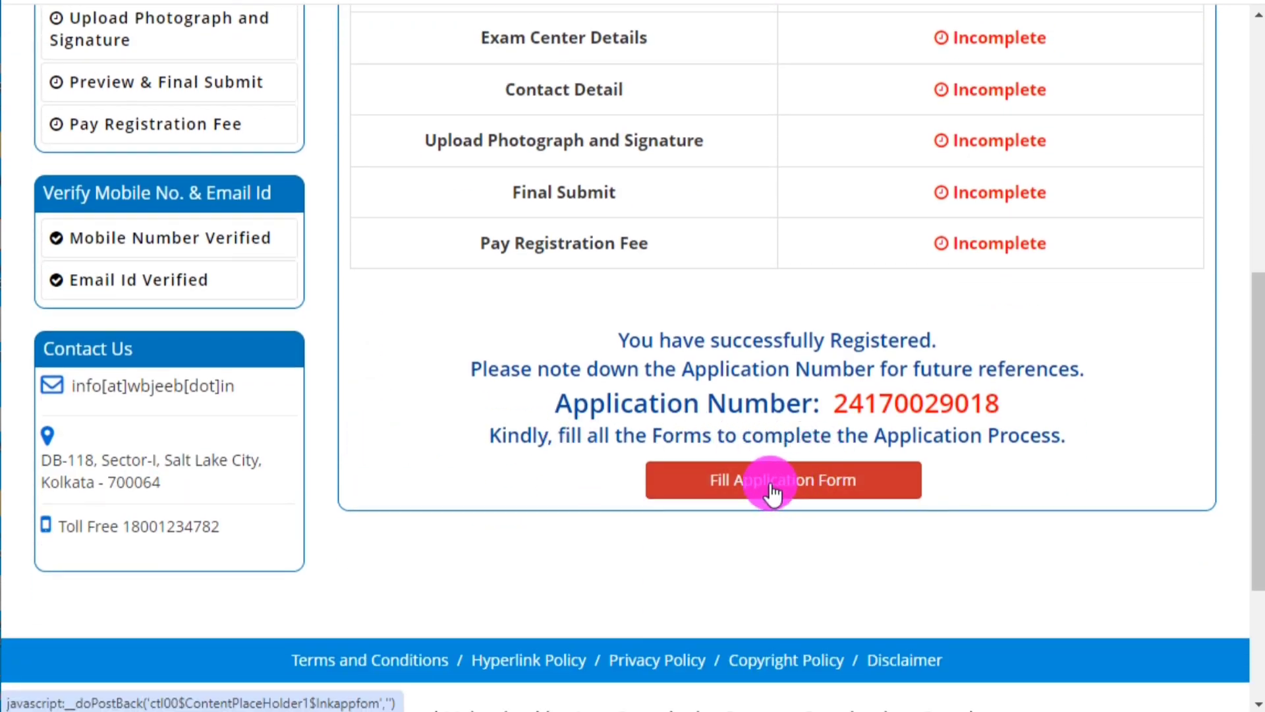
Open the application form and set State of Domicile to West Bengal and Religion to ISLAM.
click(772, 492)
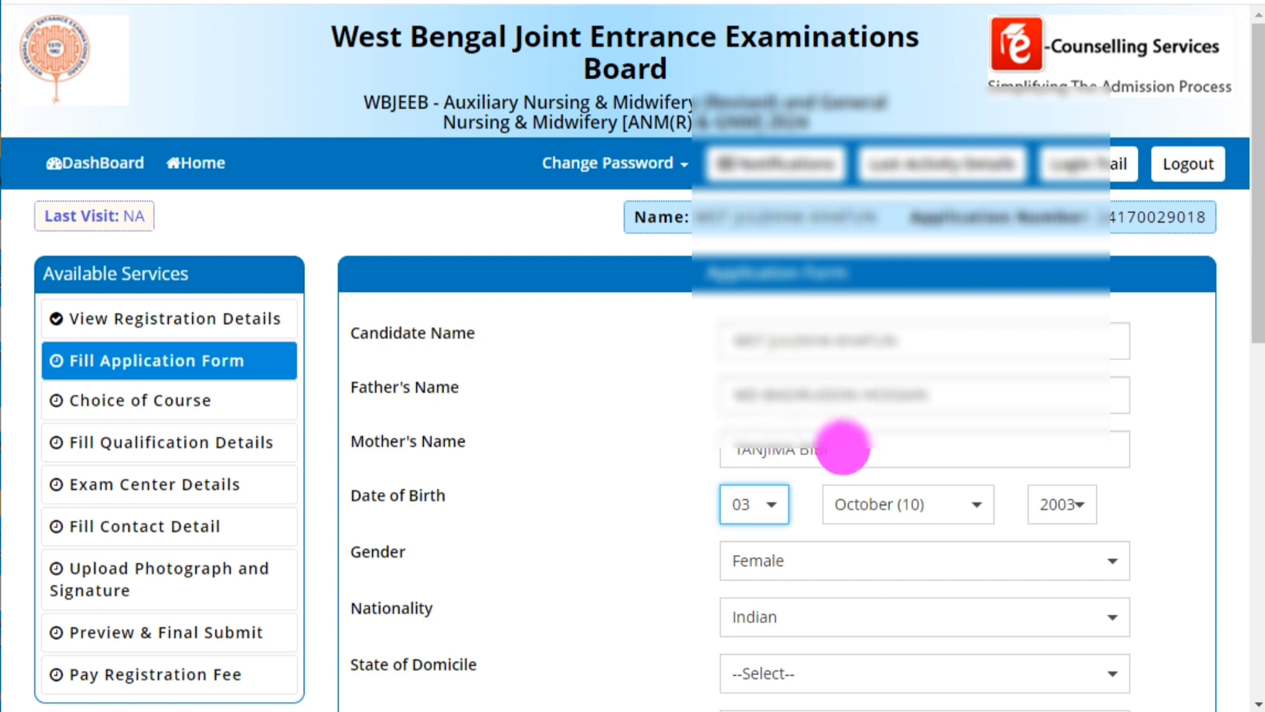
scroll(799, 494, down, 2)
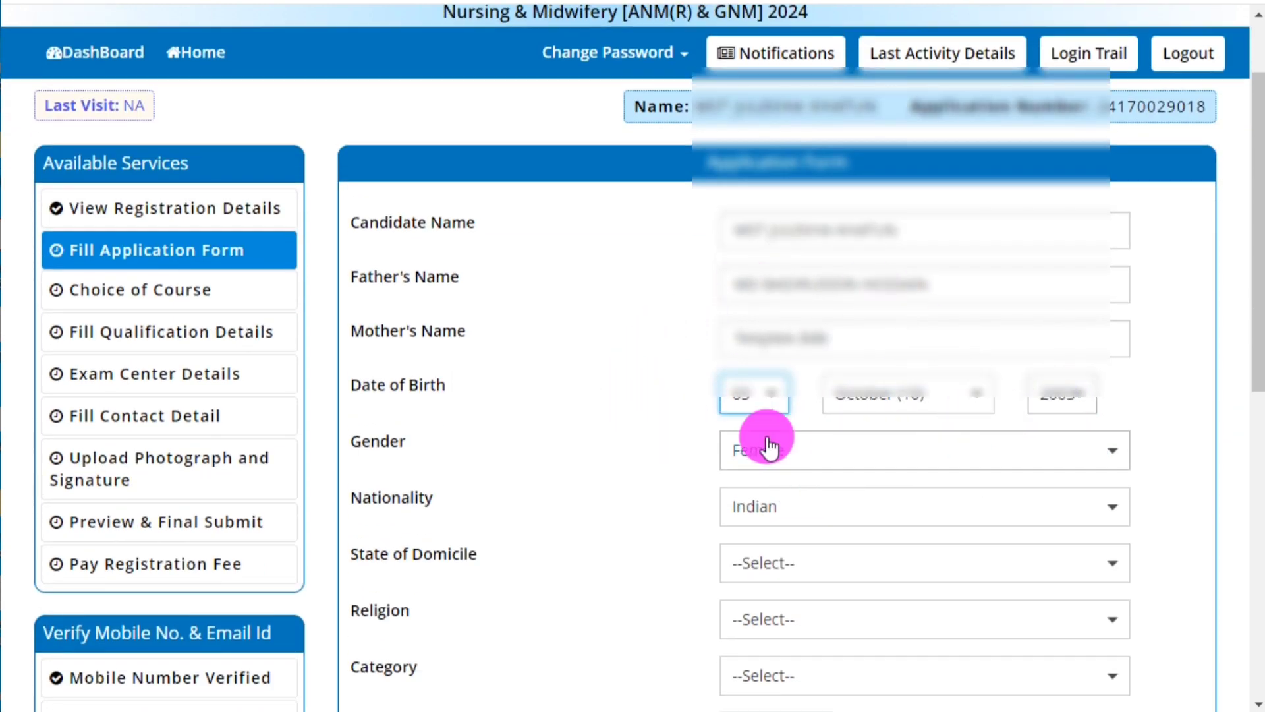
scroll(762, 437, down, 2)
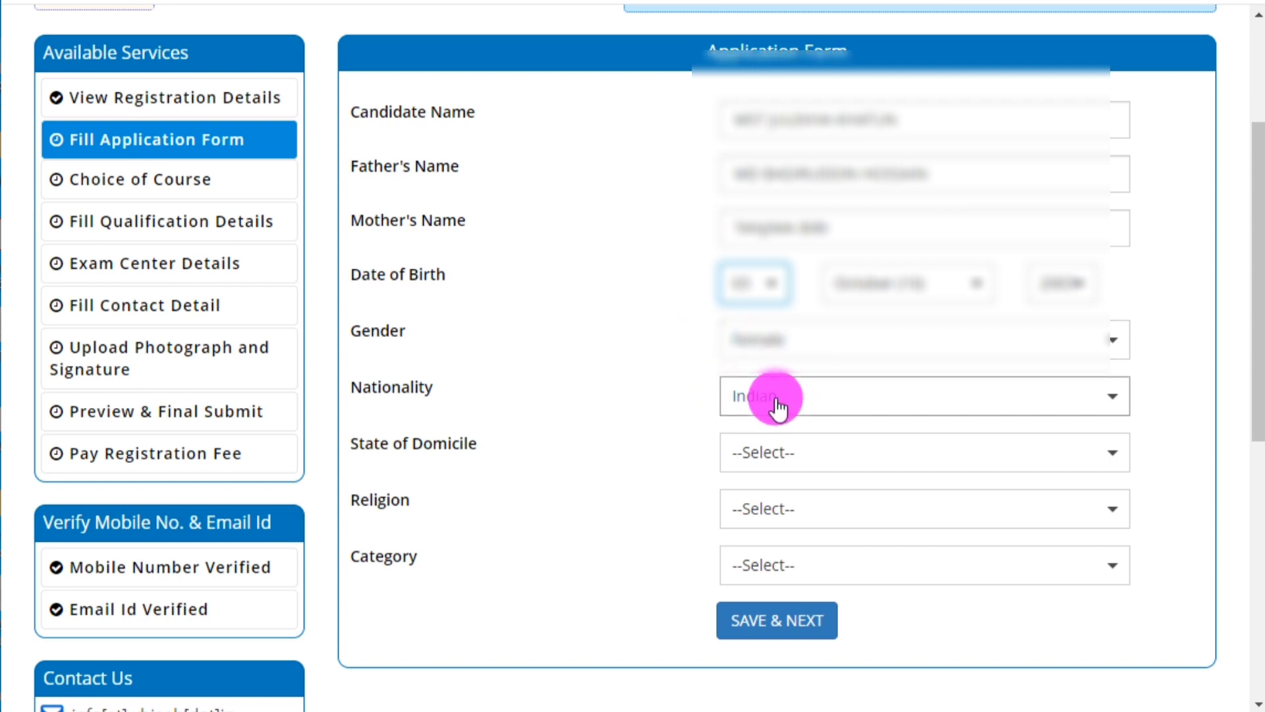
click(755, 454)
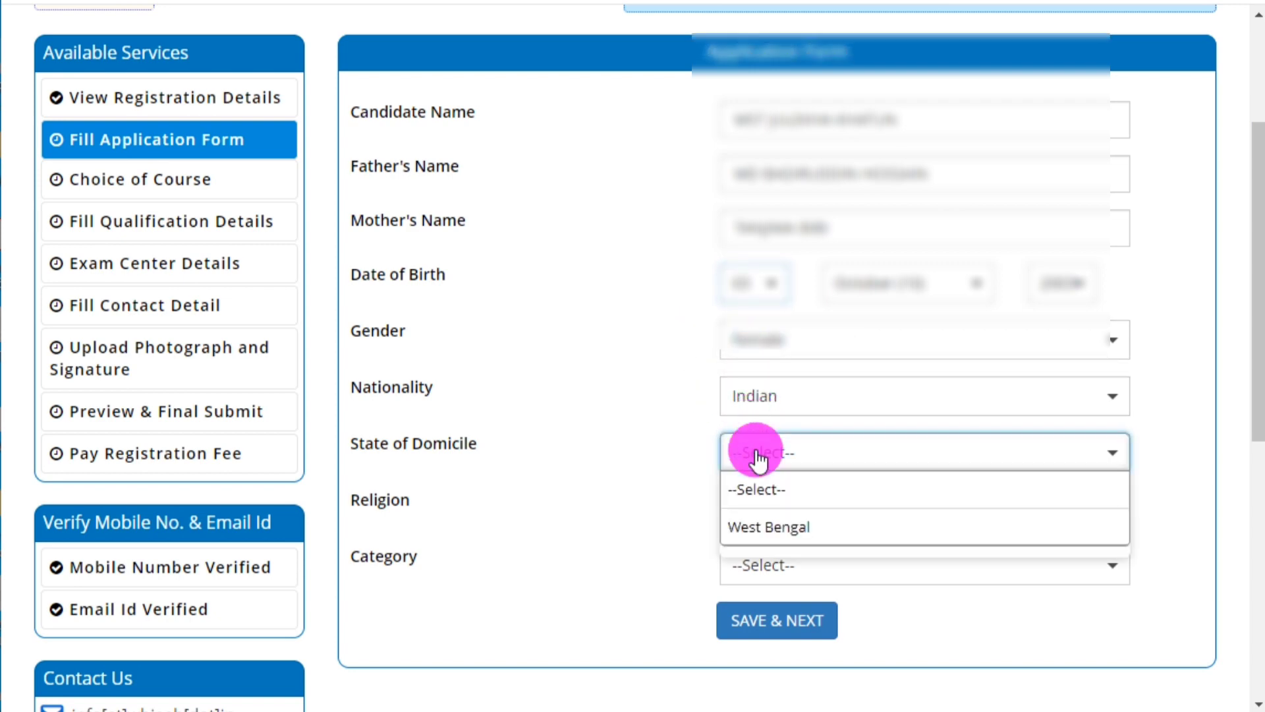
click(771, 525)
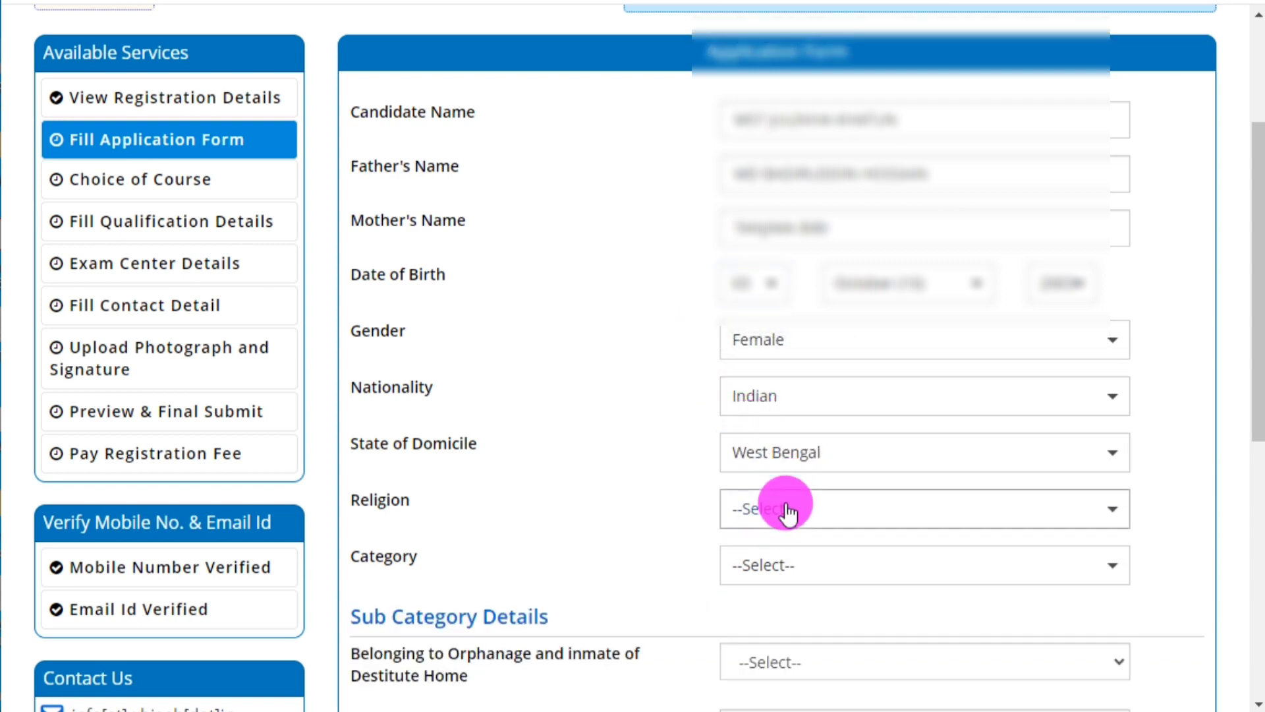
scroll(787, 510, down, 2)
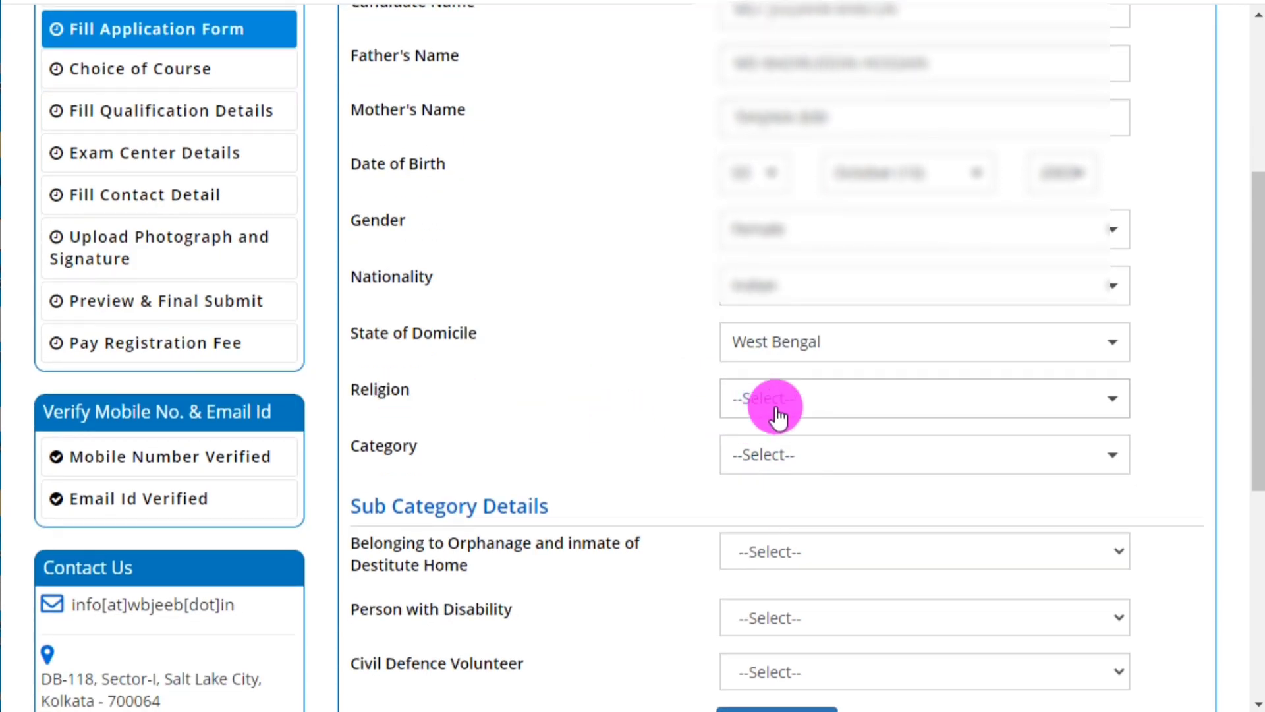
click(780, 406)
click(790, 509)
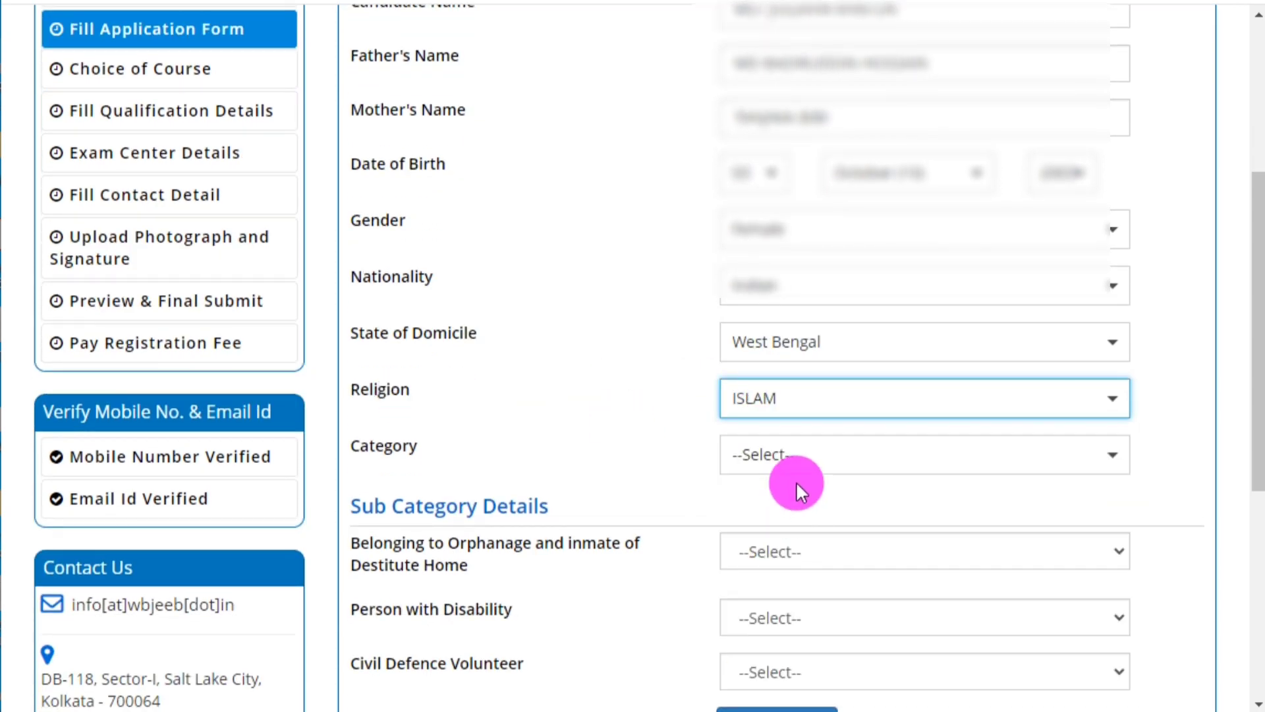
Set Category to General, replacing the initially chosen OBC - A.
scroll(796, 484, down, 2)
click(753, 353)
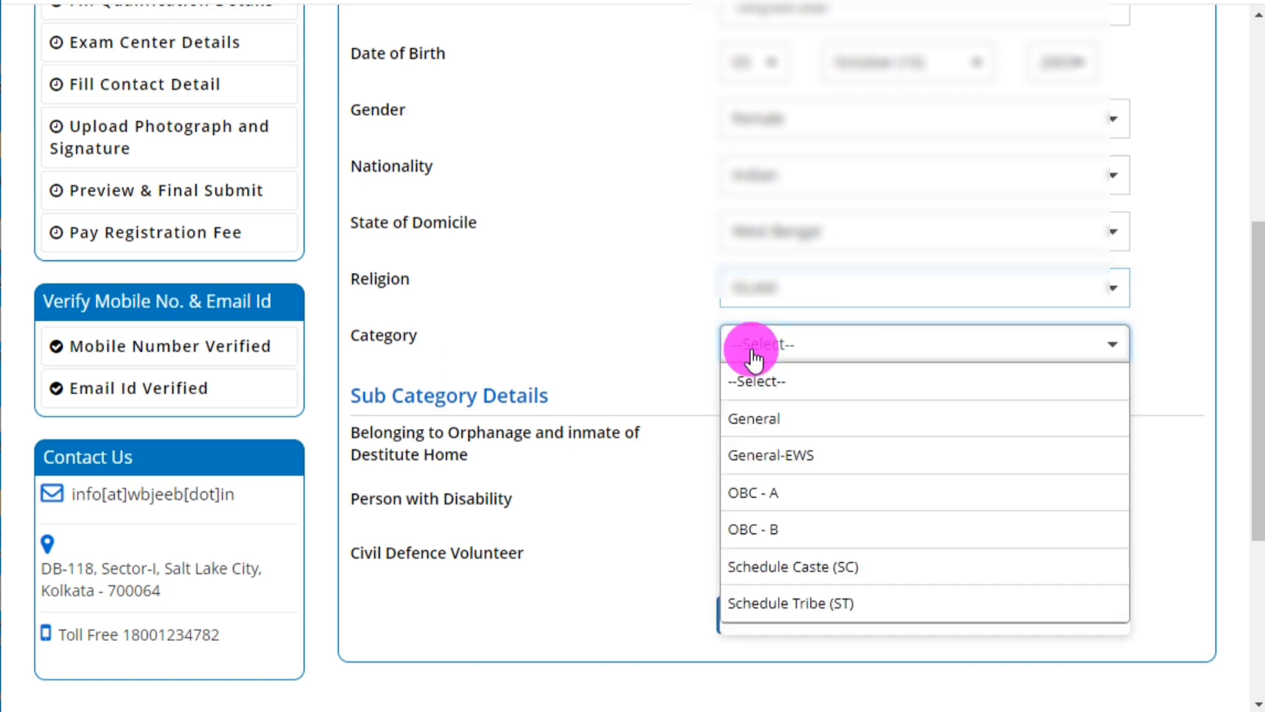
click(784, 496)
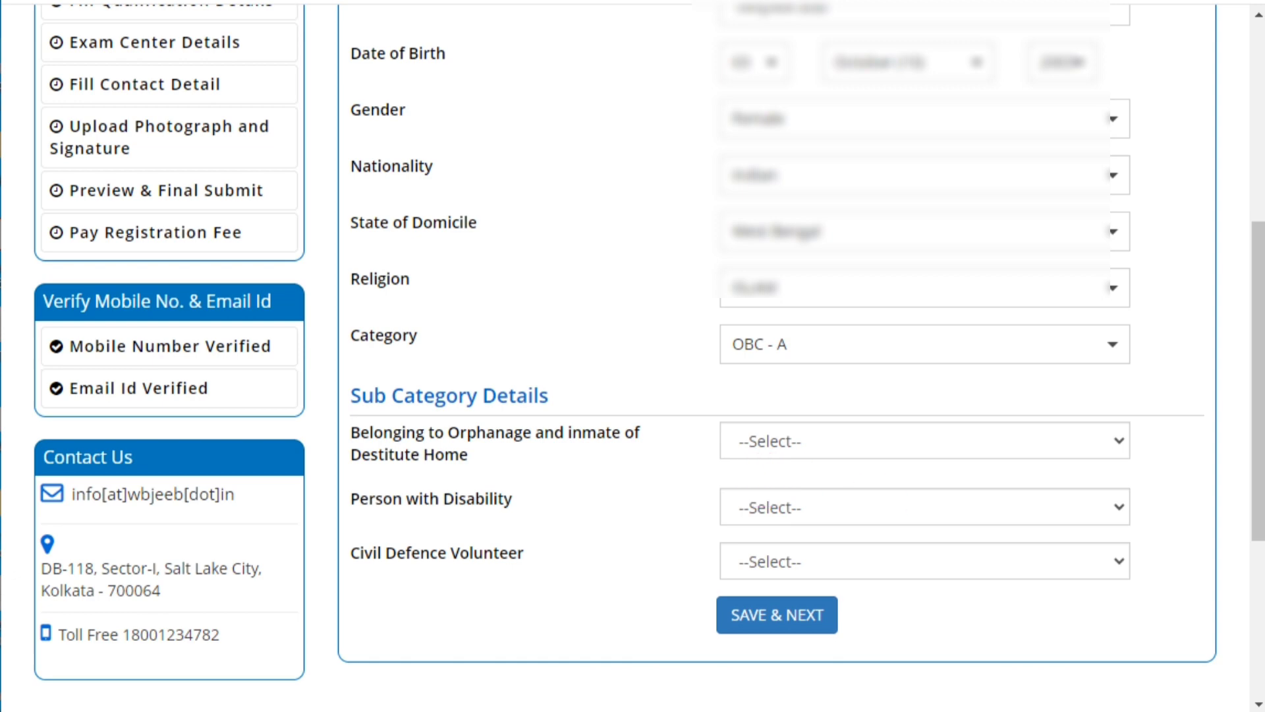
click(777, 345)
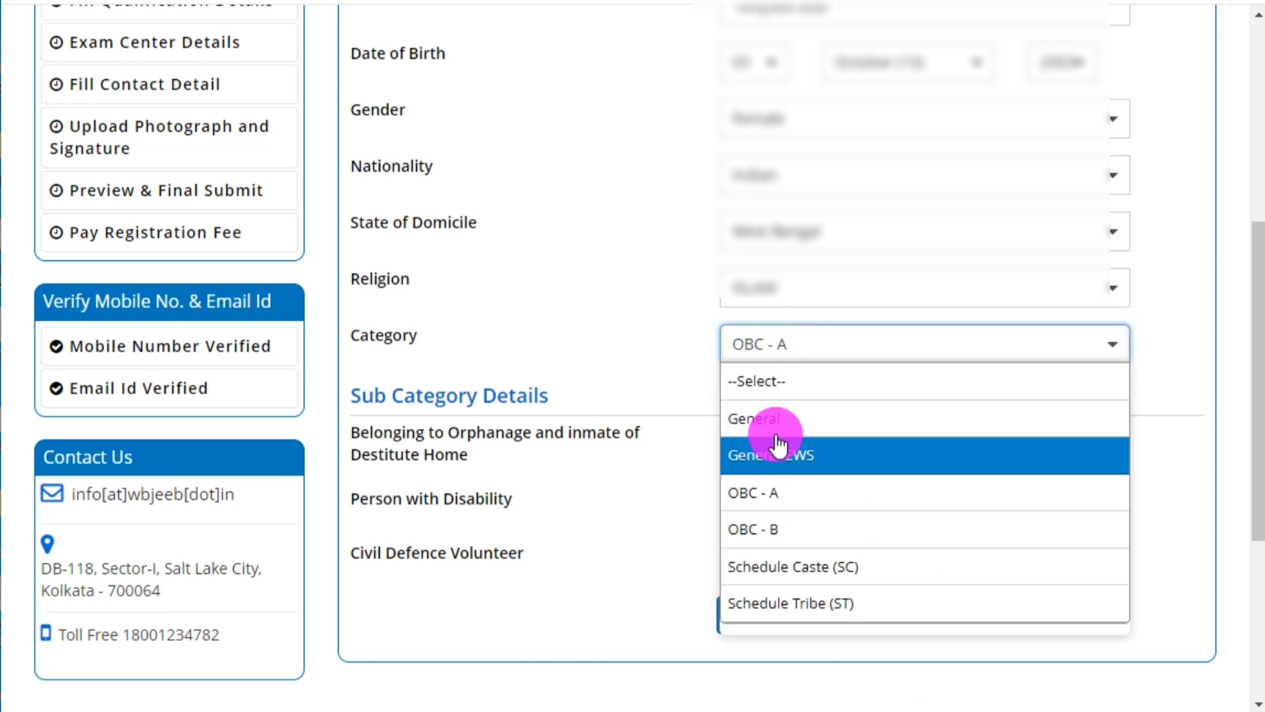
click(800, 505)
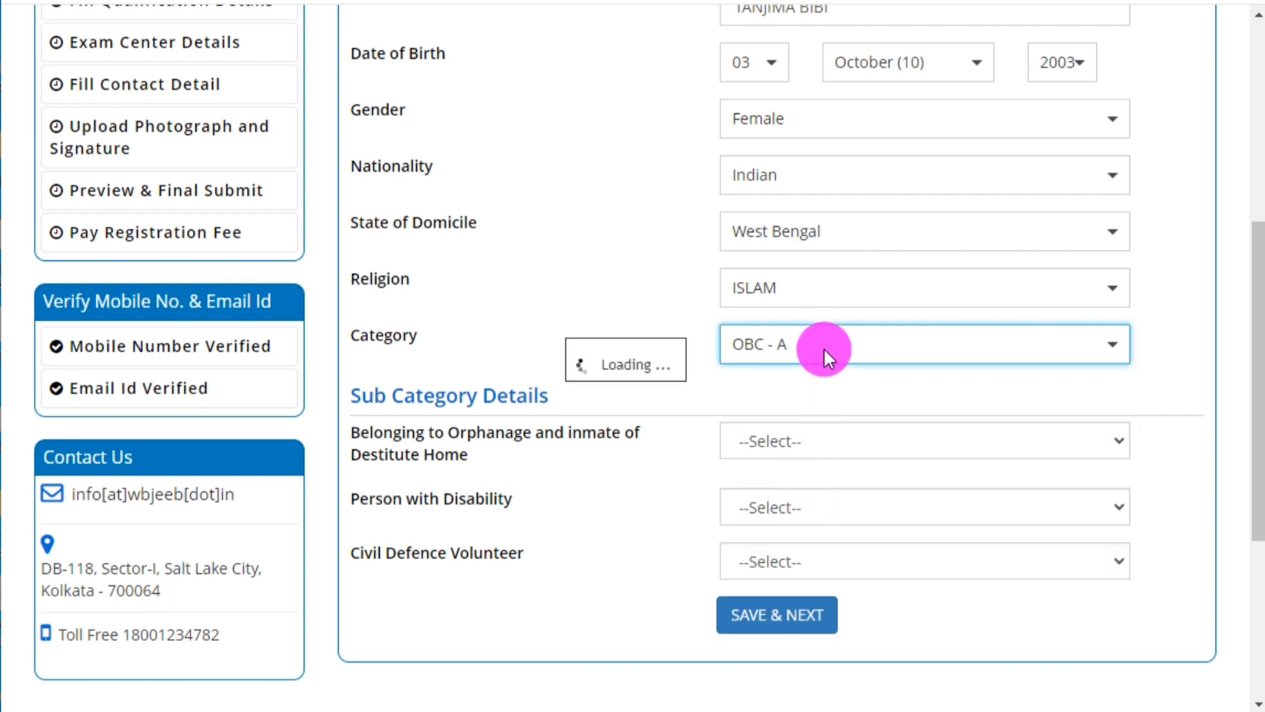
click(854, 357)
click(821, 428)
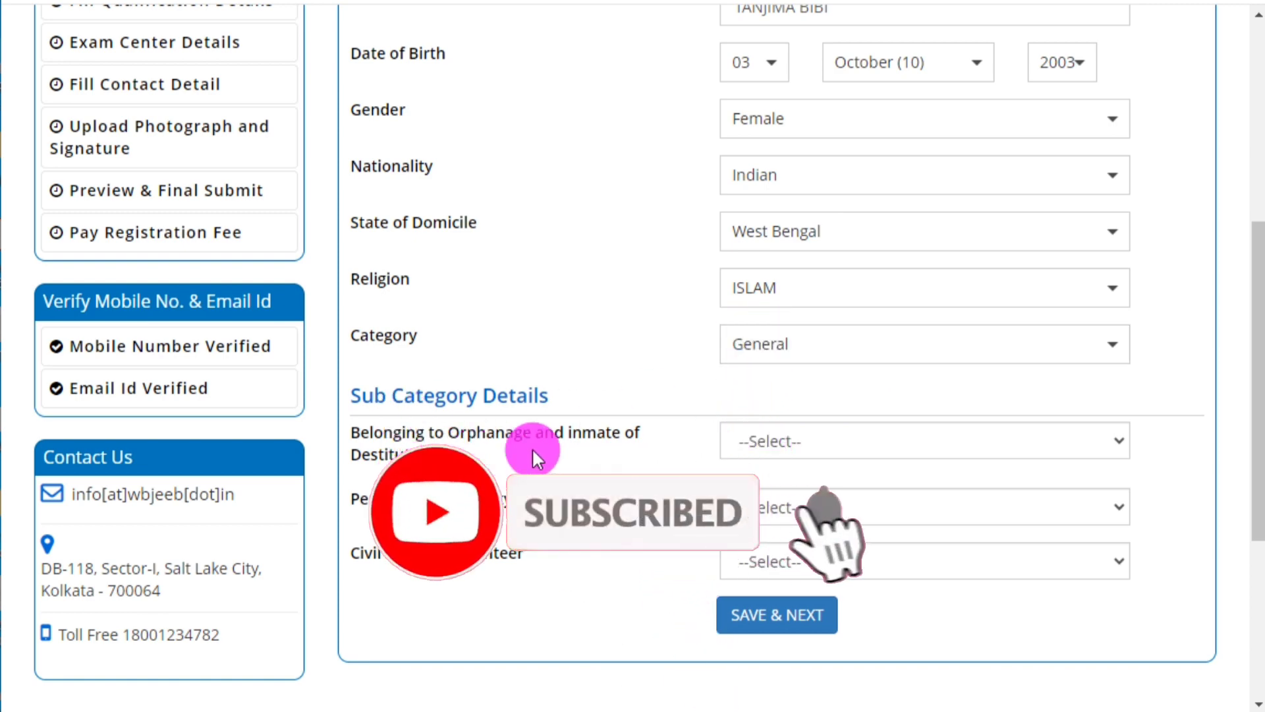
Answer No for orphanage/destitute home, Person with Disability and Civil Defence Volunteer.
click(772, 442)
click(741, 447)
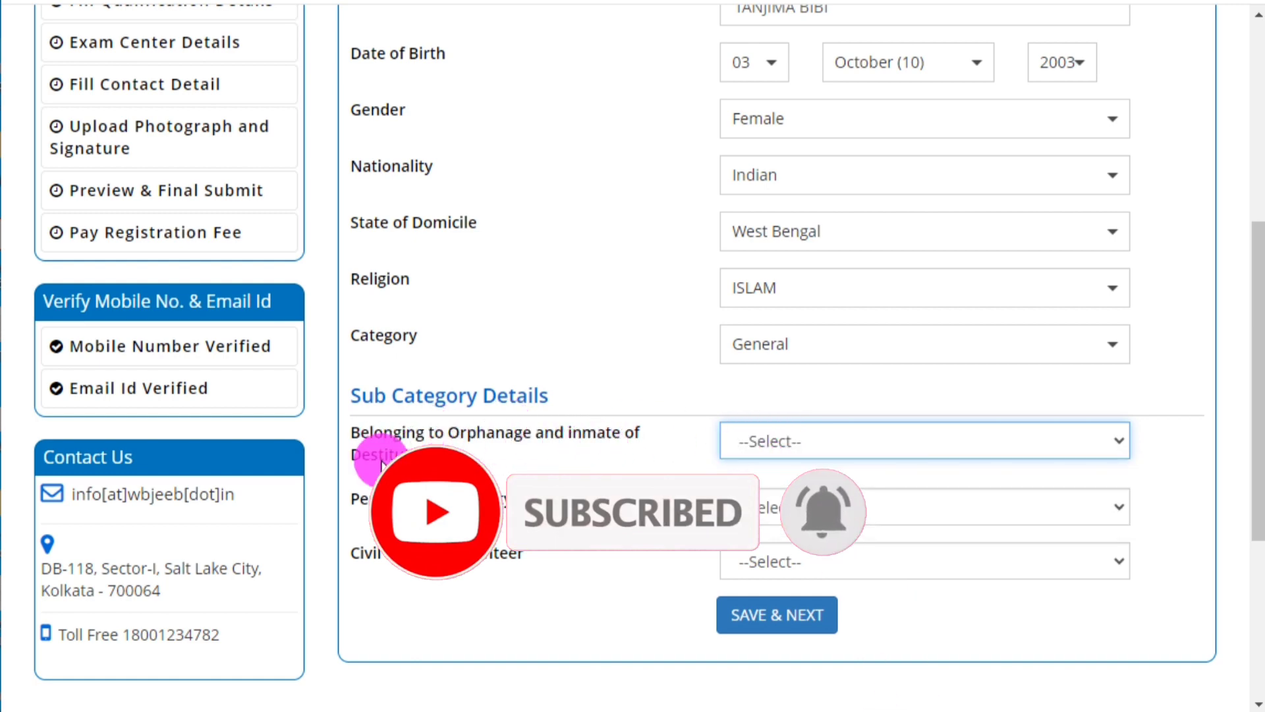
click(777, 449)
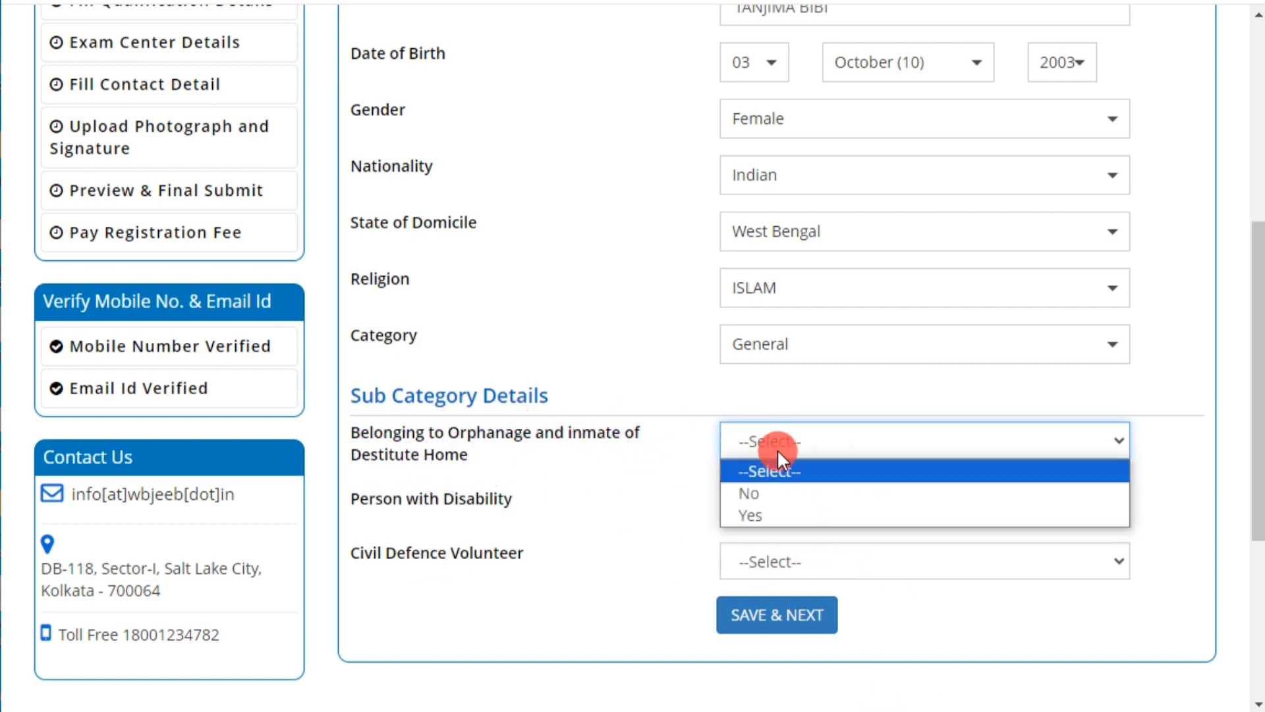
click(769, 497)
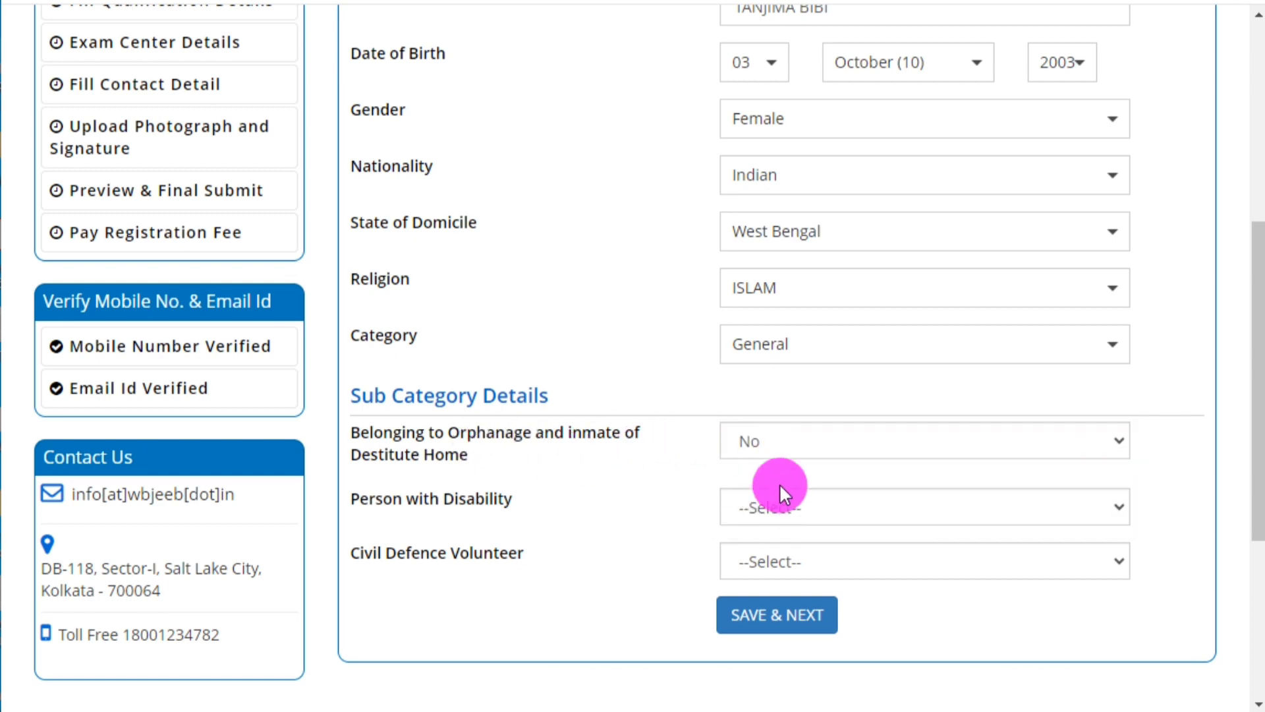
click(745, 507)
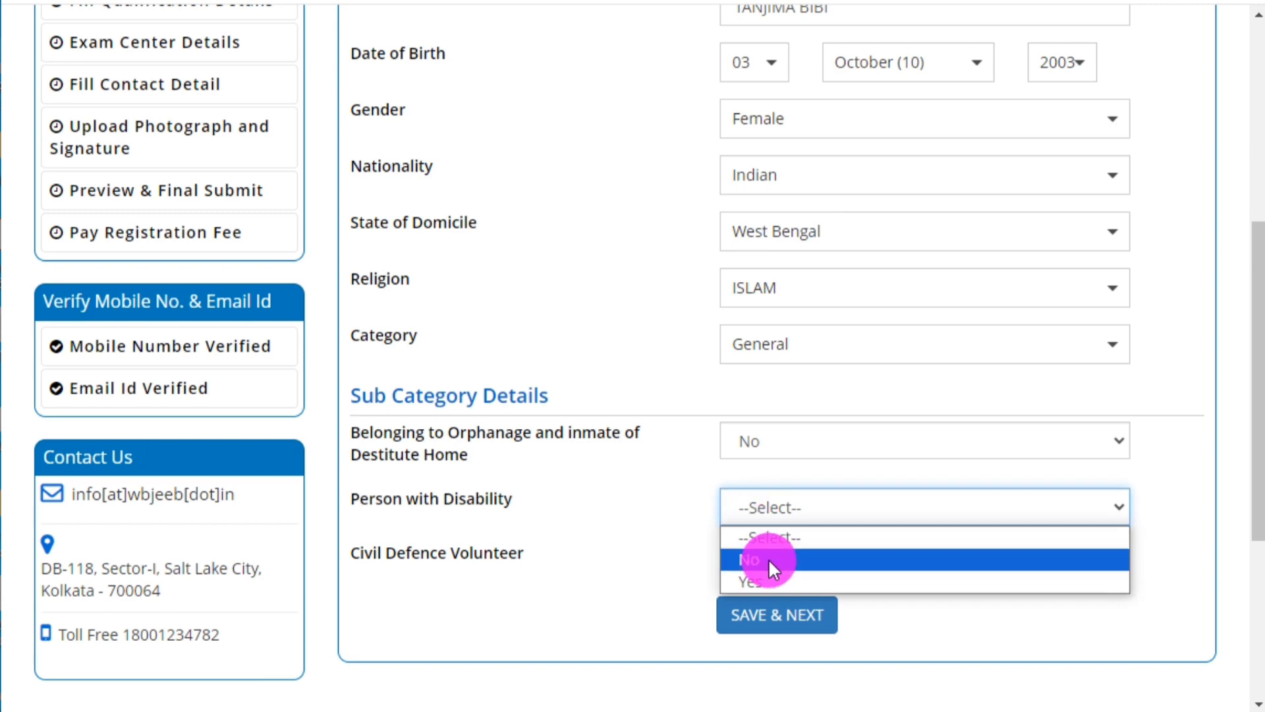
click(768, 555)
scroll(777, 514, down, 2)
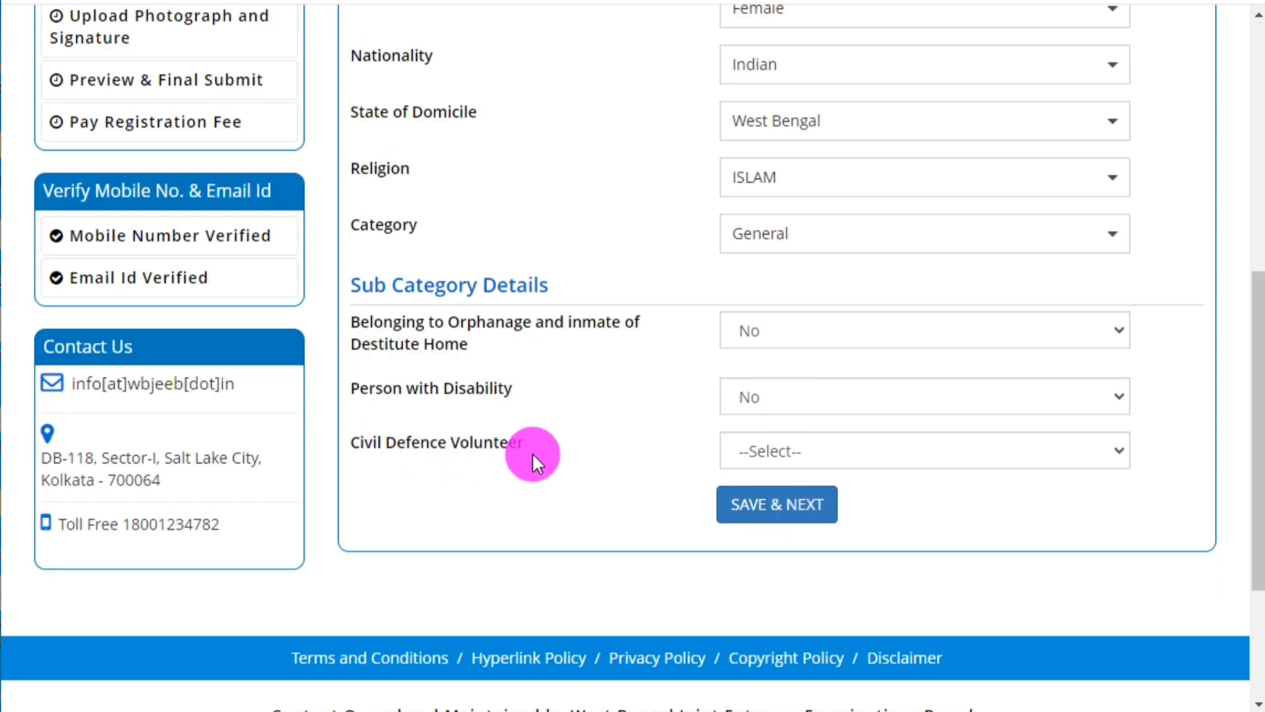
click(749, 452)
click(754, 499)
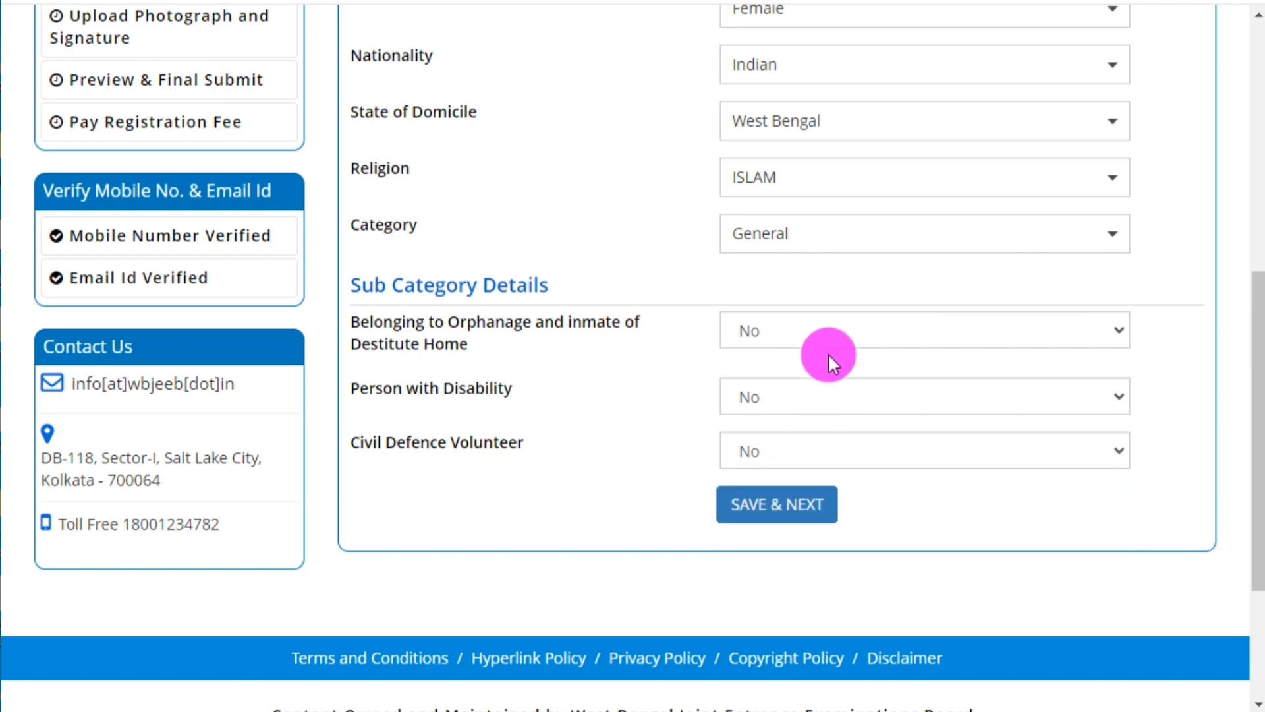
Save the personal details with SAVE & NEXT and confirm with Yes.
click(793, 524)
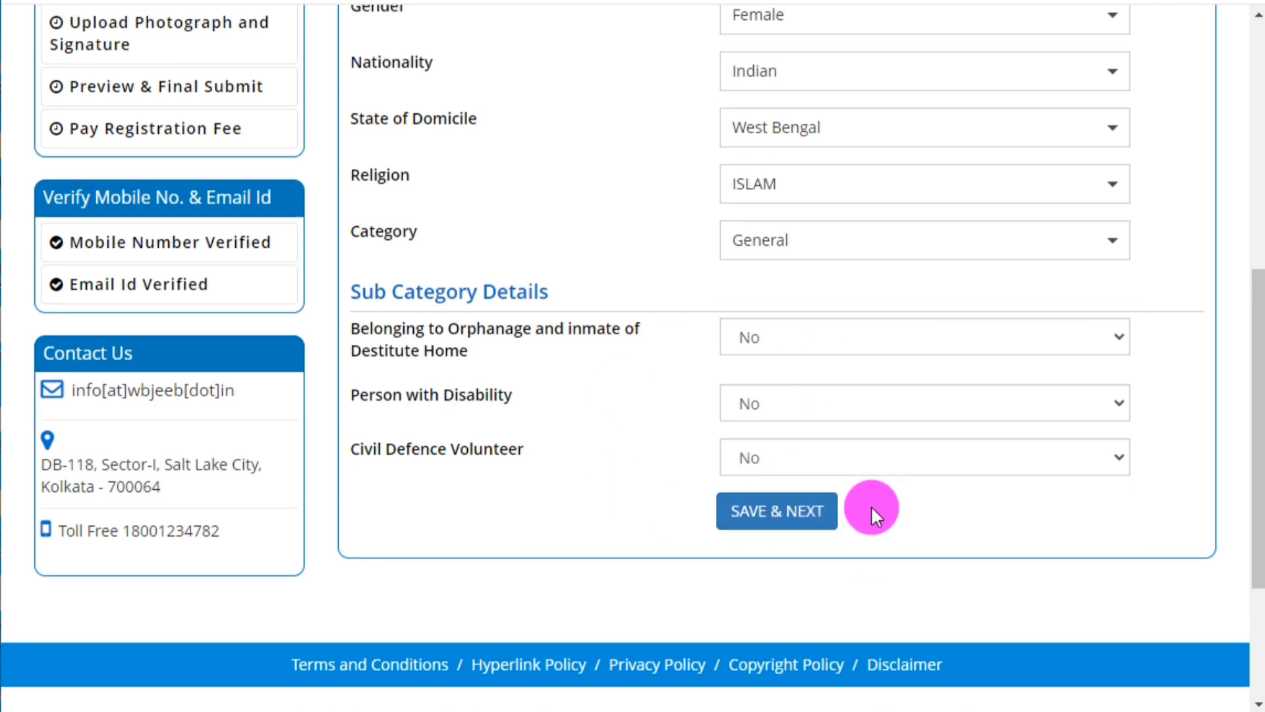
scroll(871, 505, up, 2)
click(742, 616)
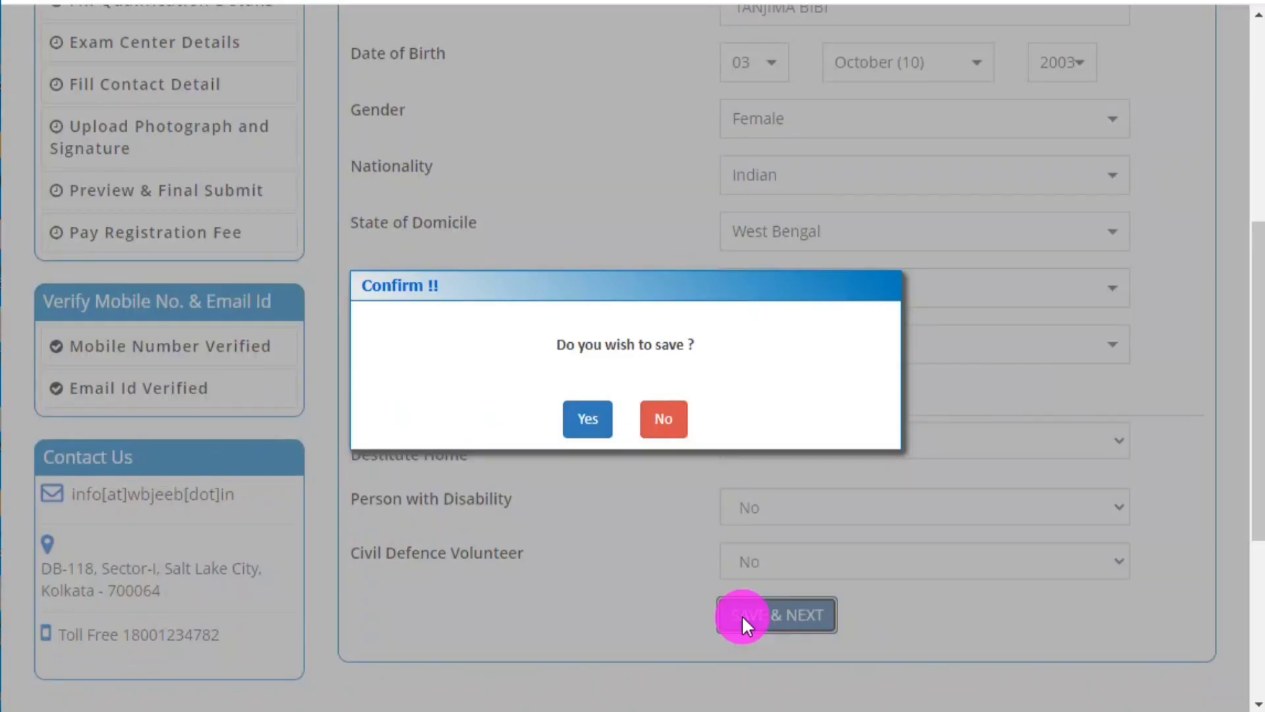
click(578, 422)
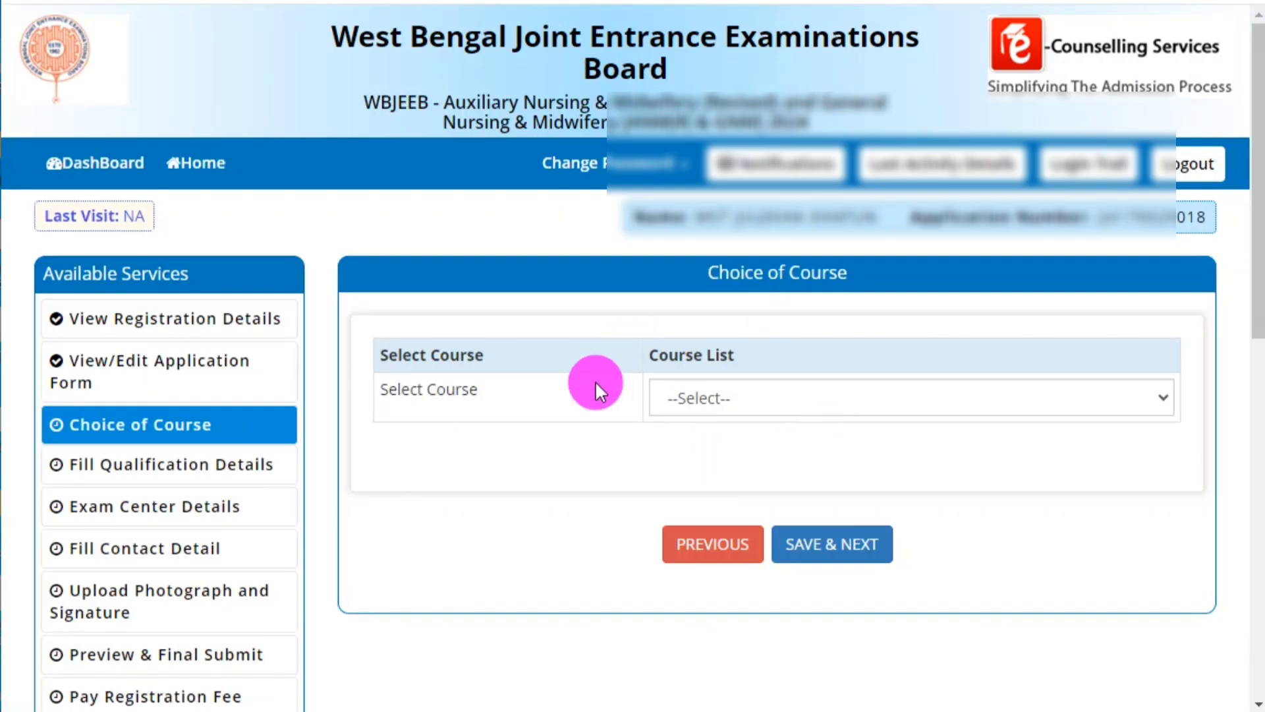
Choose Only GNM as the course, save it, and confirm submission with OK.
click(689, 395)
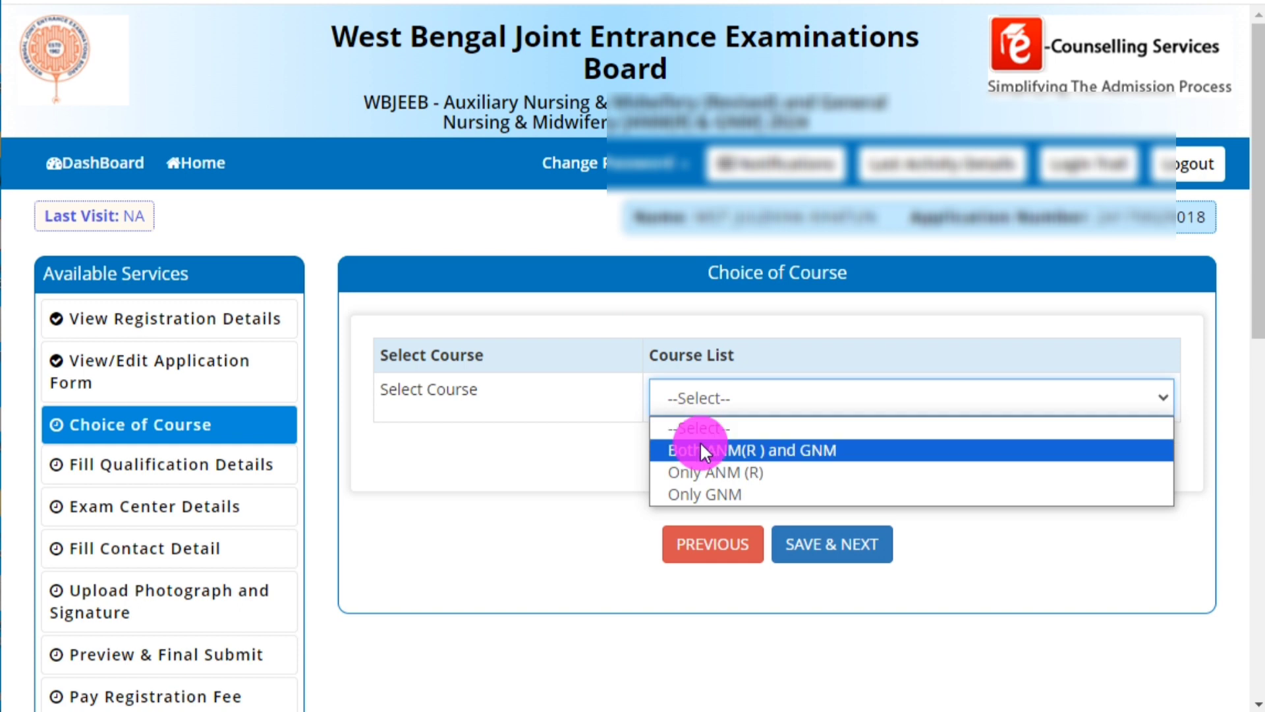
click(729, 492)
click(777, 405)
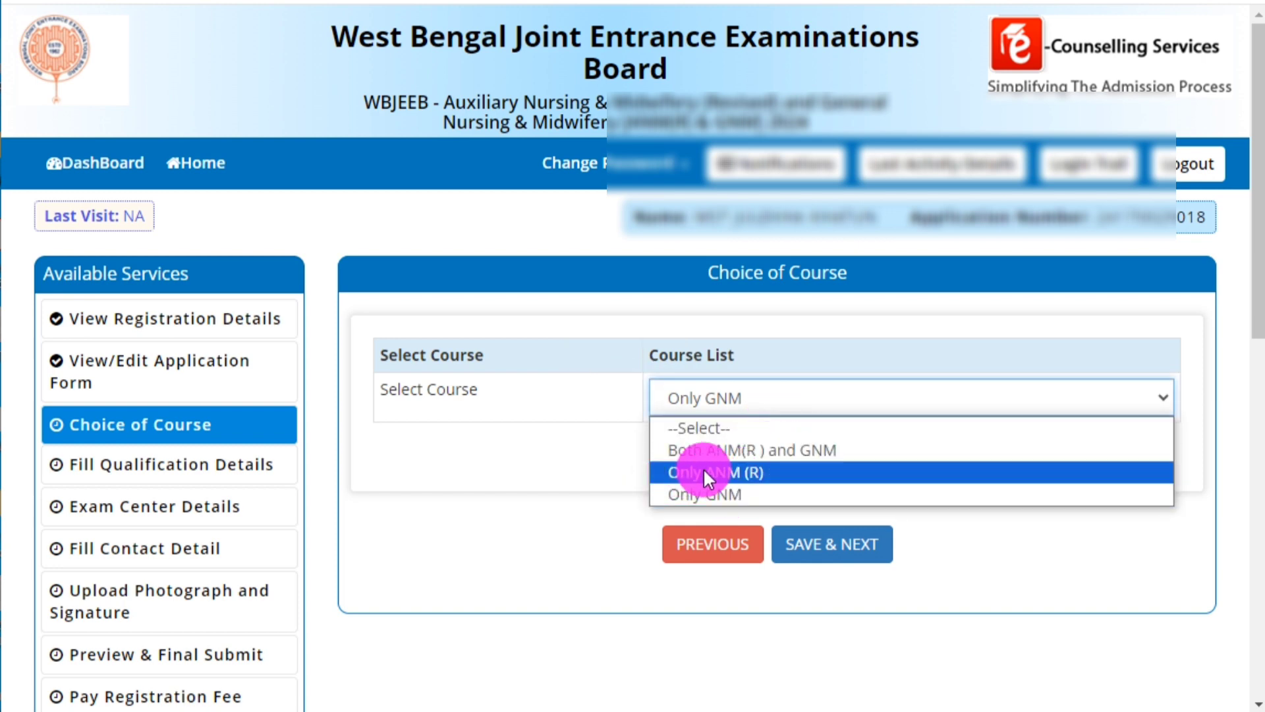
click(699, 488)
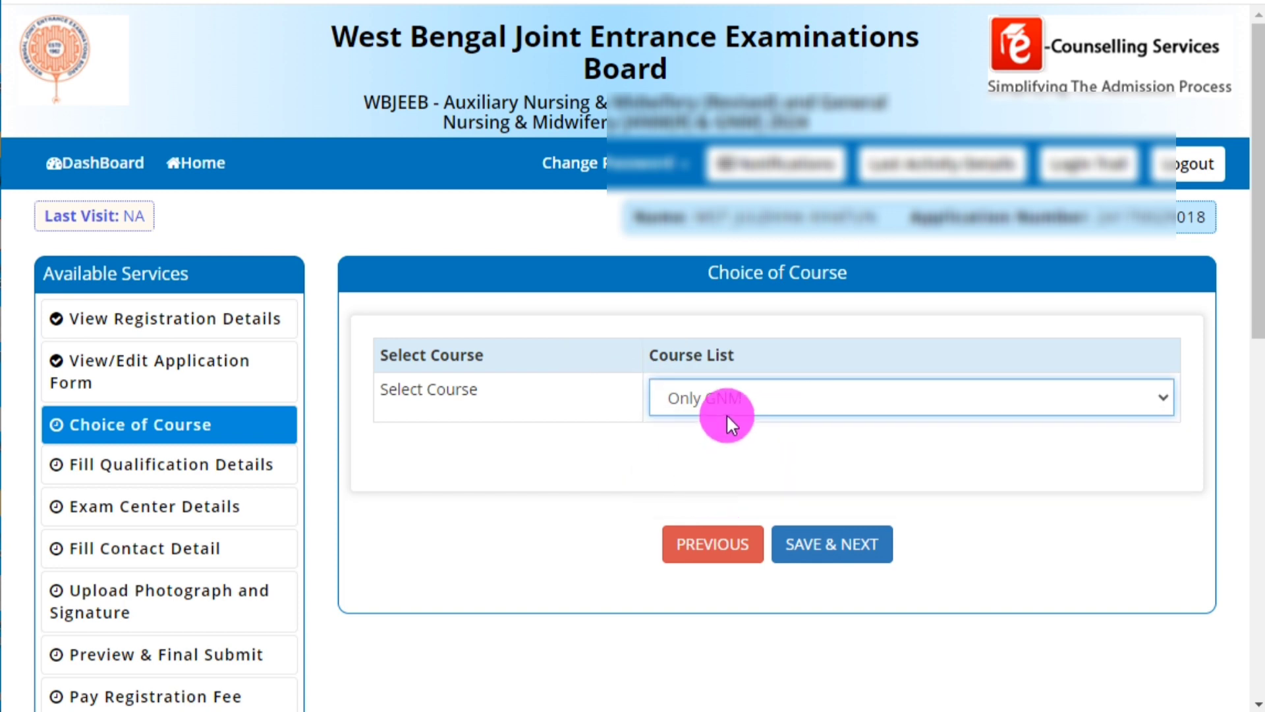
click(801, 549)
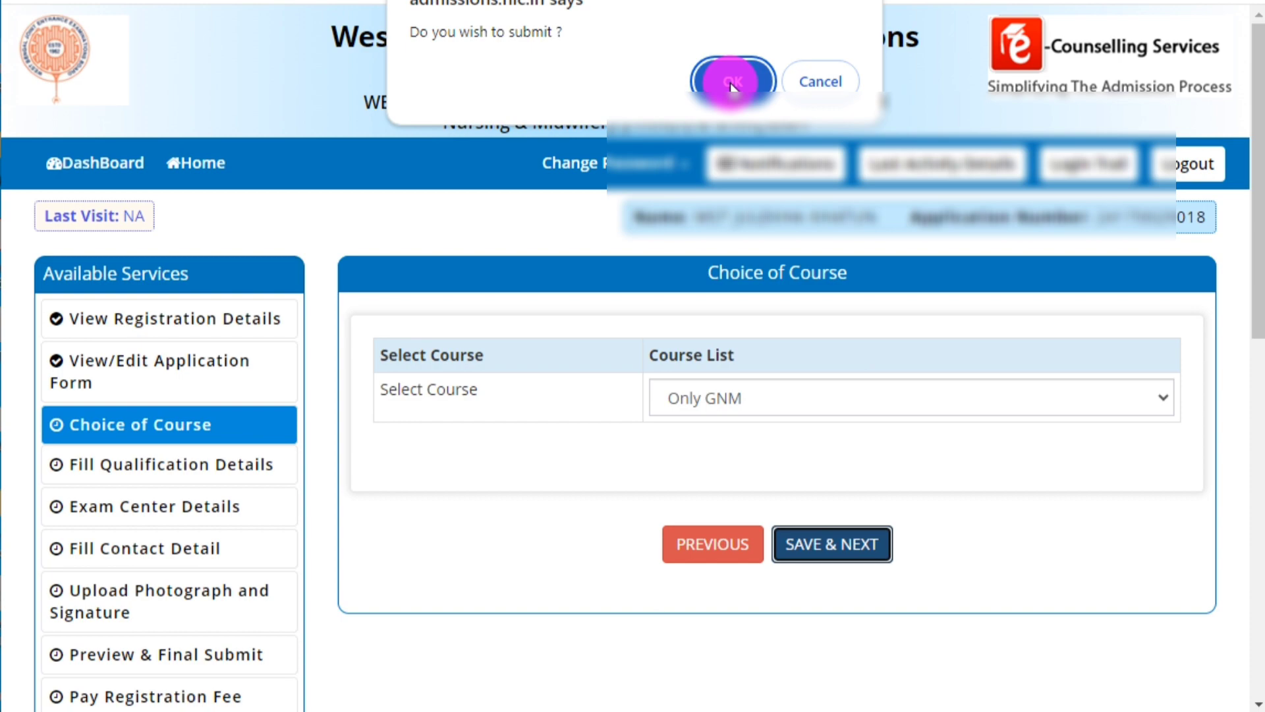
click(731, 82)
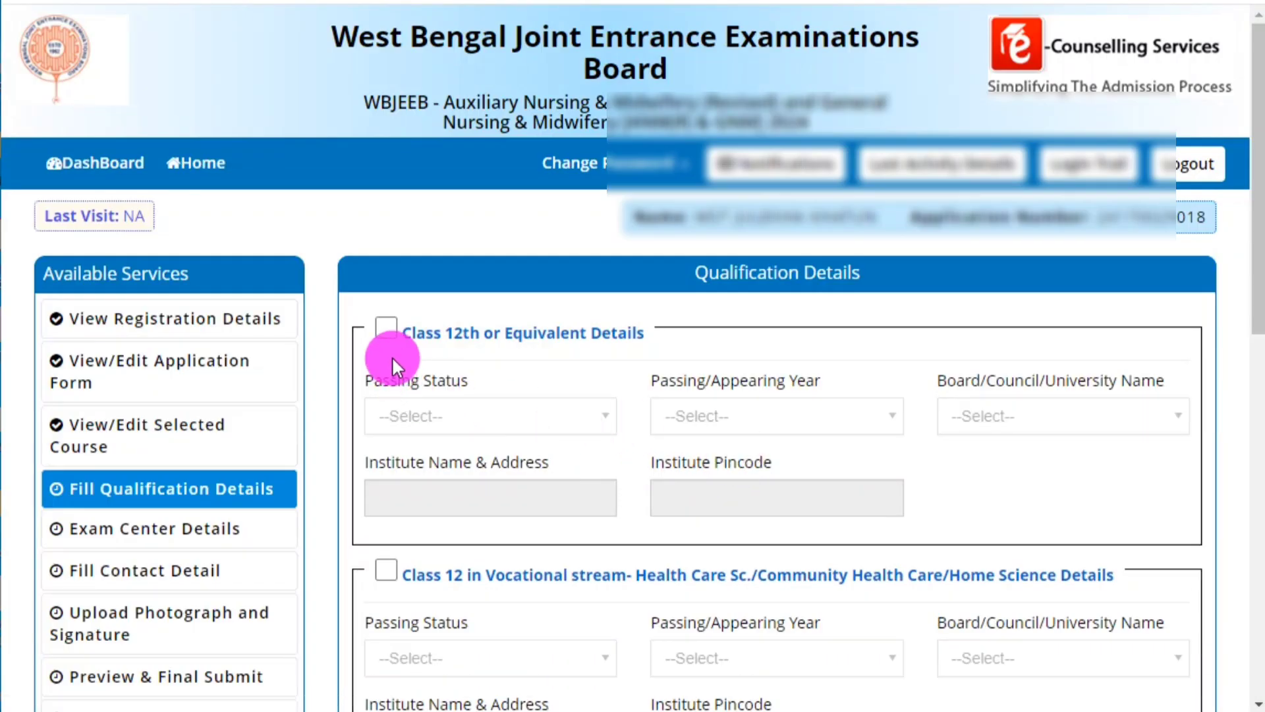
Enable Class 12th or Equivalent Details with Passing Status Passed and passing year 2023.
click(388, 327)
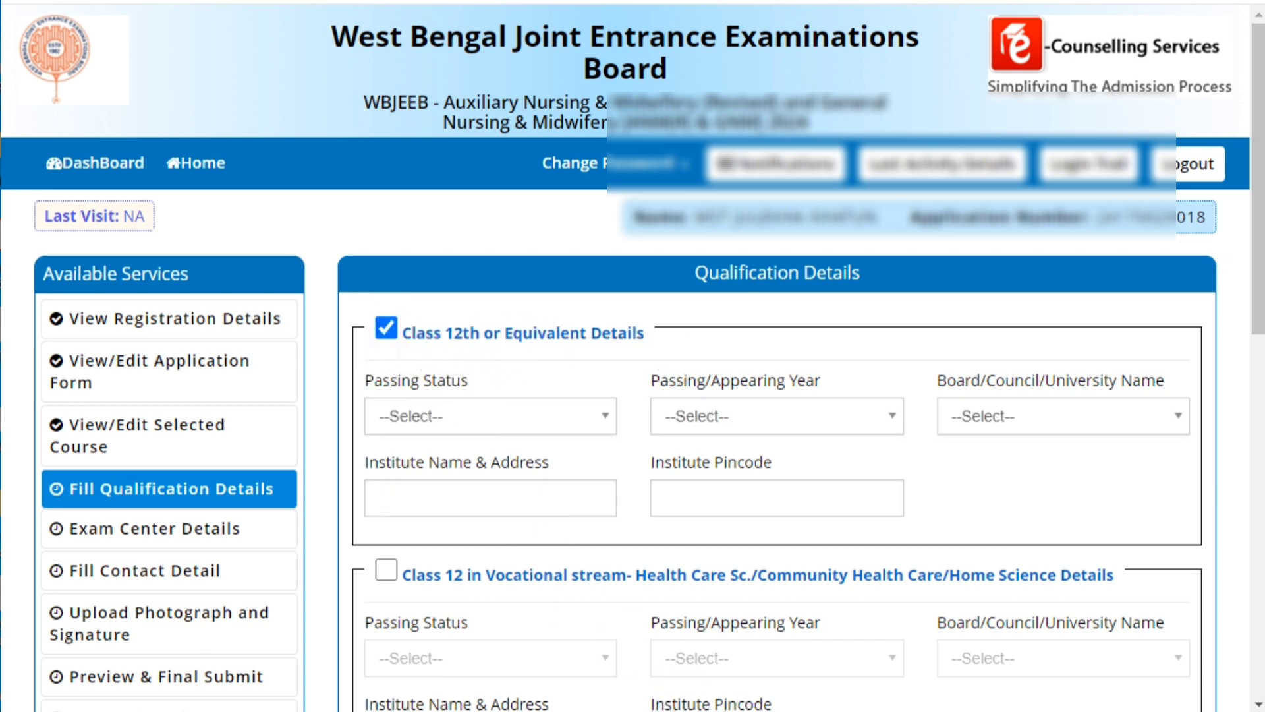
mouse_move(364, 316)
mouse_down()
mouse_move(631, 371)
mouse_move(658, 360)
mouse_up()
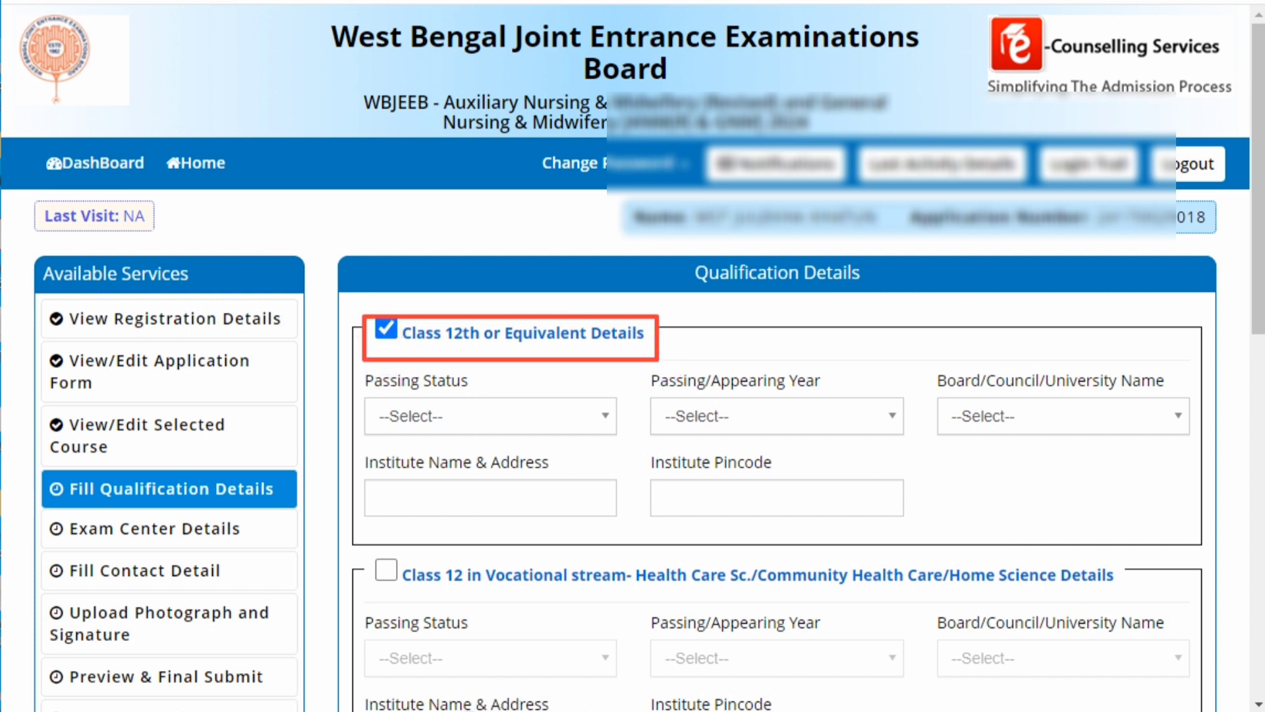
click(382, 331)
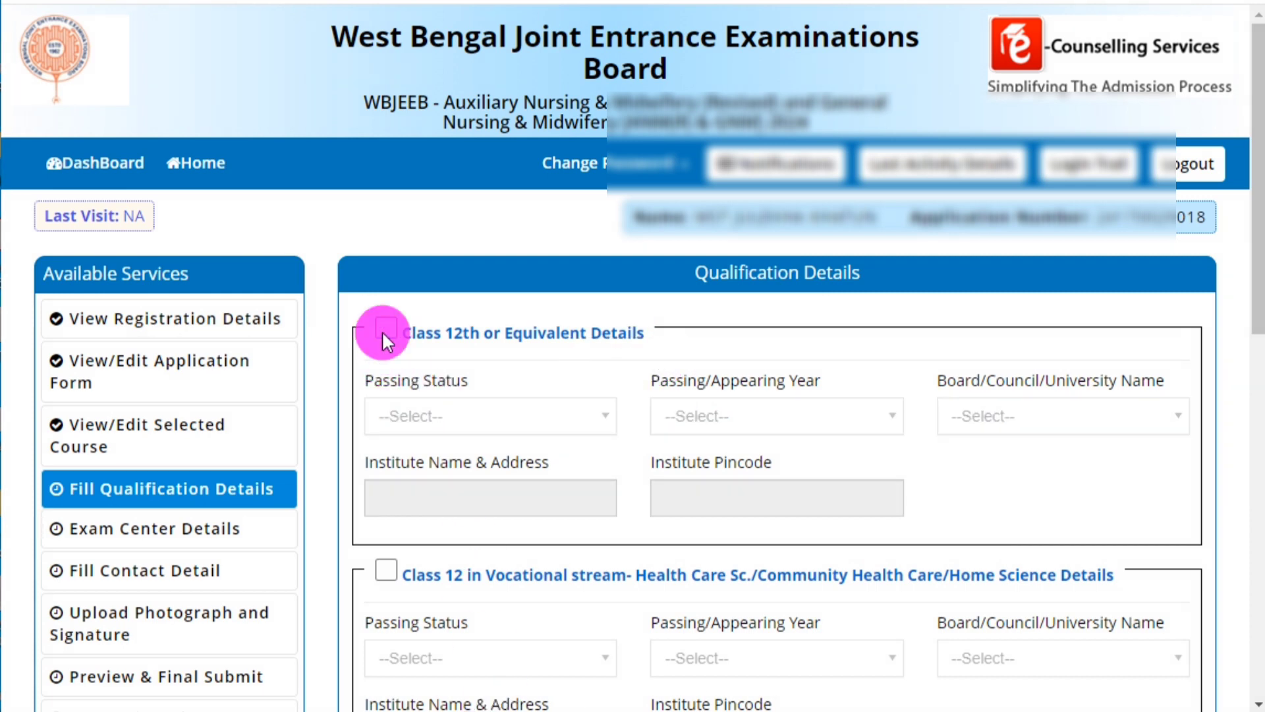
click(386, 327)
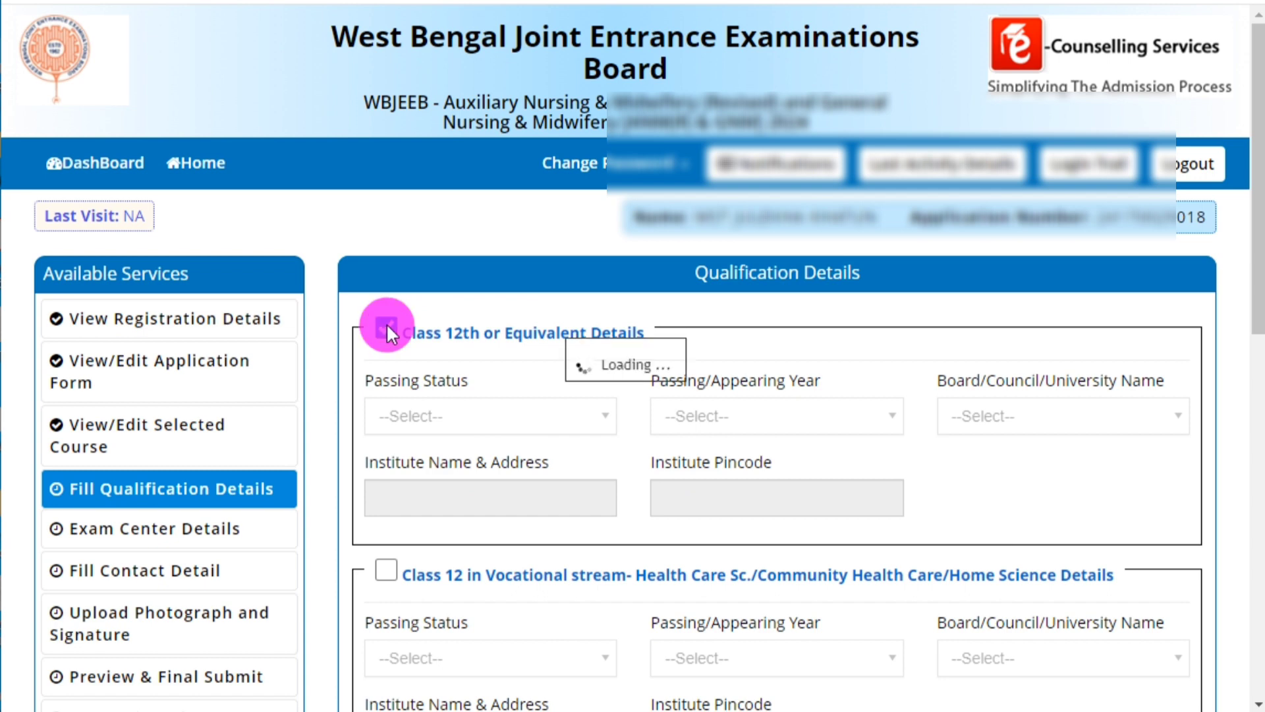
click(461, 416)
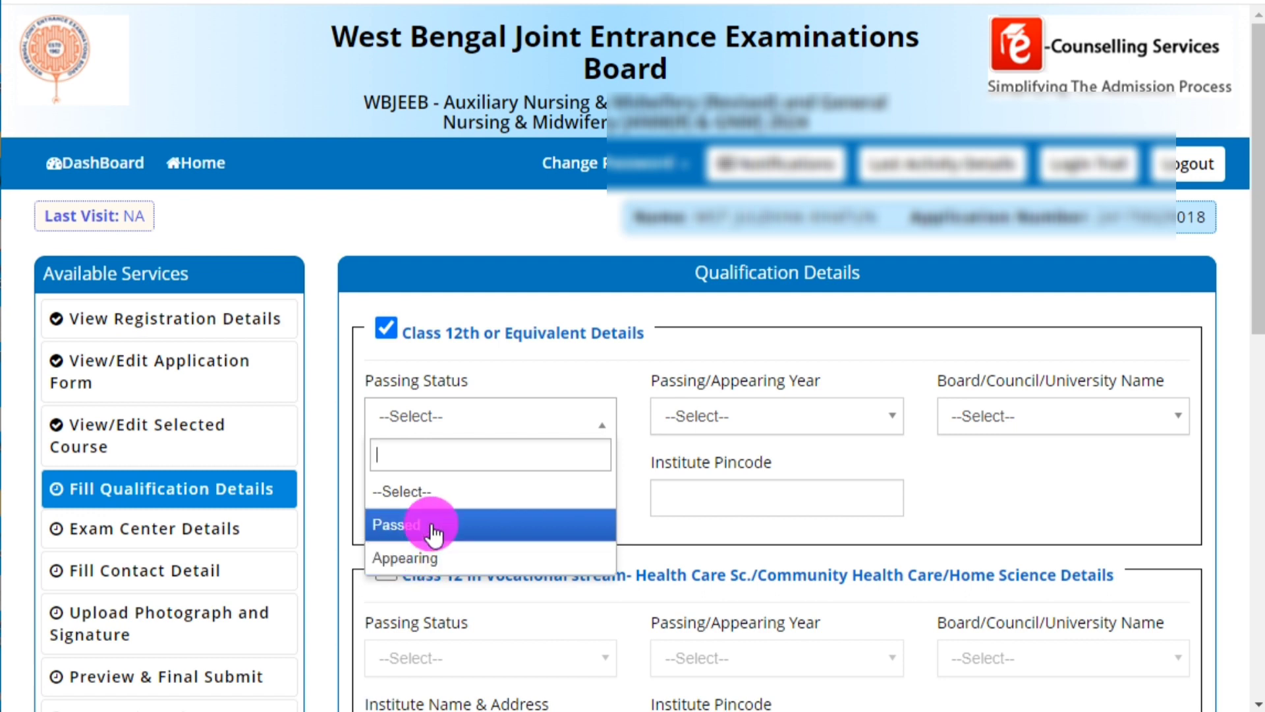
click(431, 527)
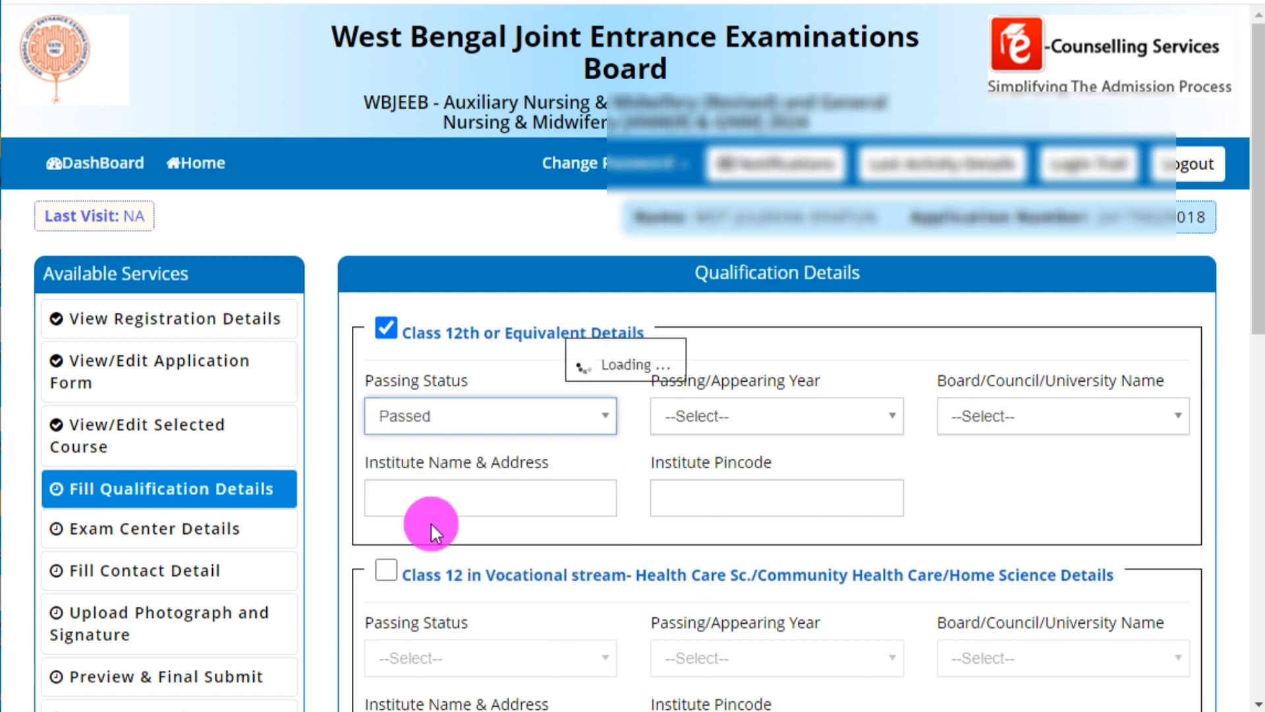
click(717, 427)
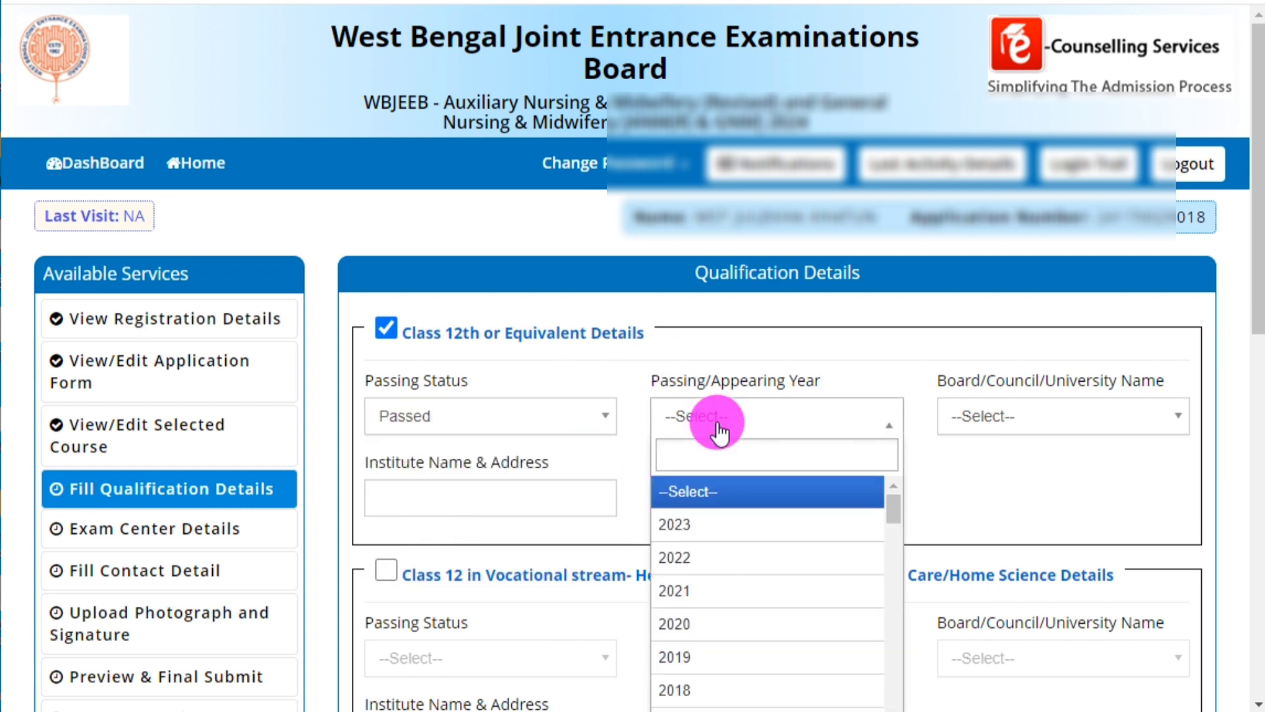
click(718, 425)
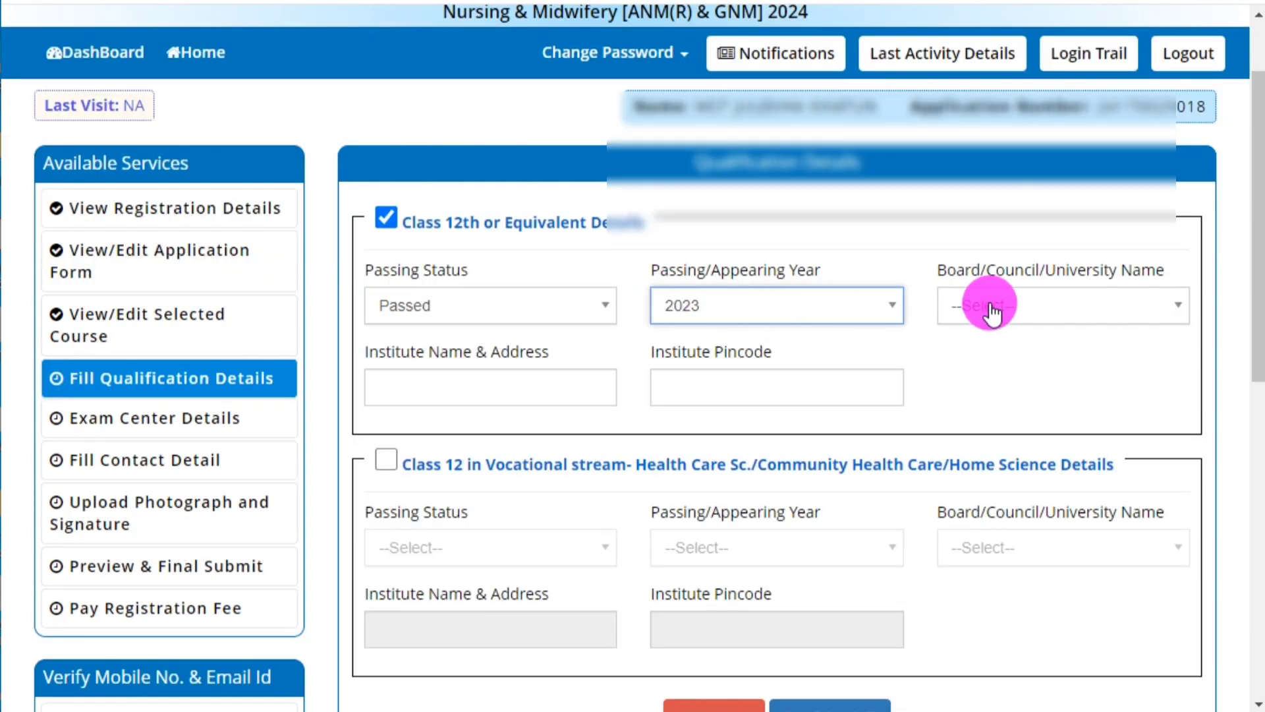
Search the board list for 'WEST BENGAL' and choose West Bengal Council of Higher Secondary Education.
click(991, 311)
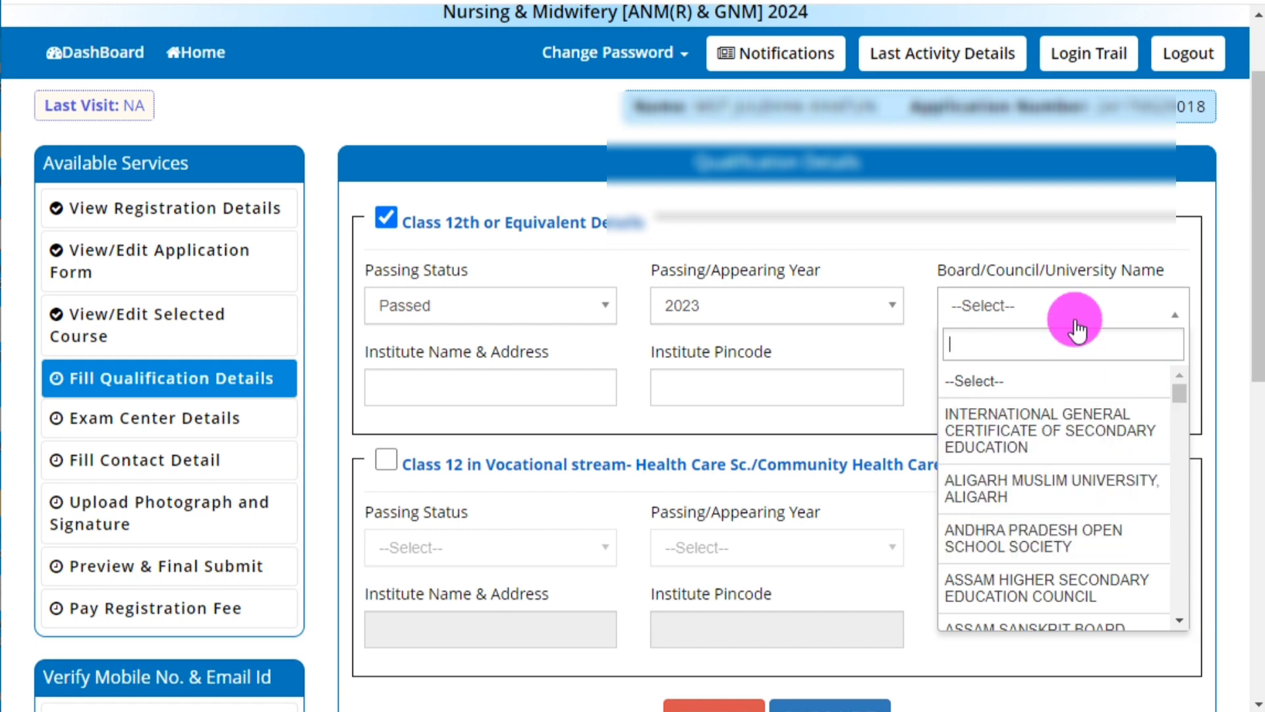
click(1018, 349)
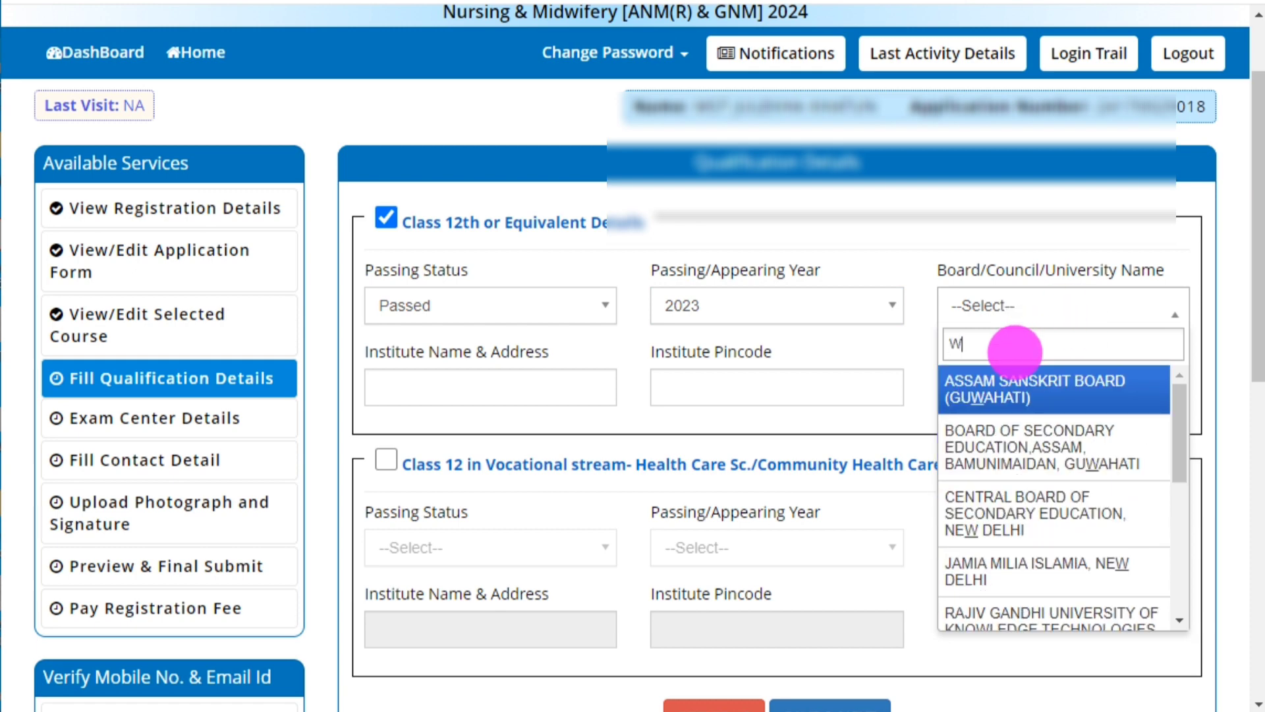
text(WES)
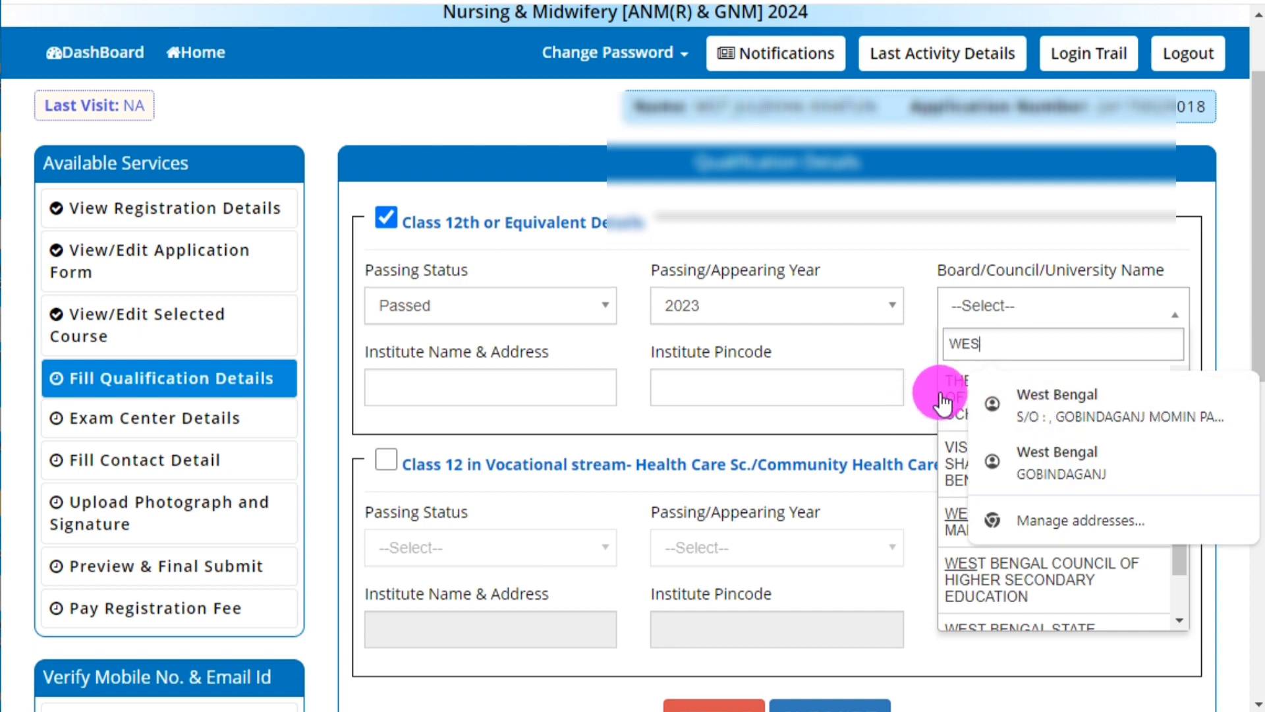
text(T)
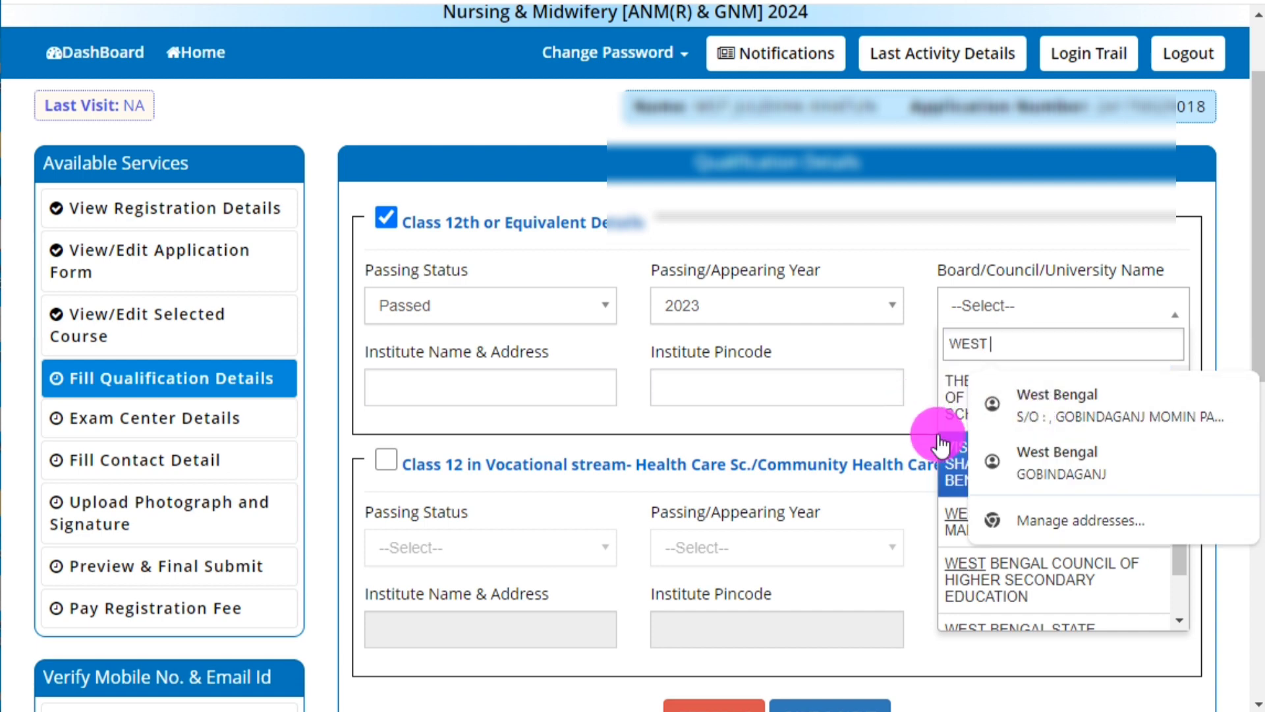
text( BEN)
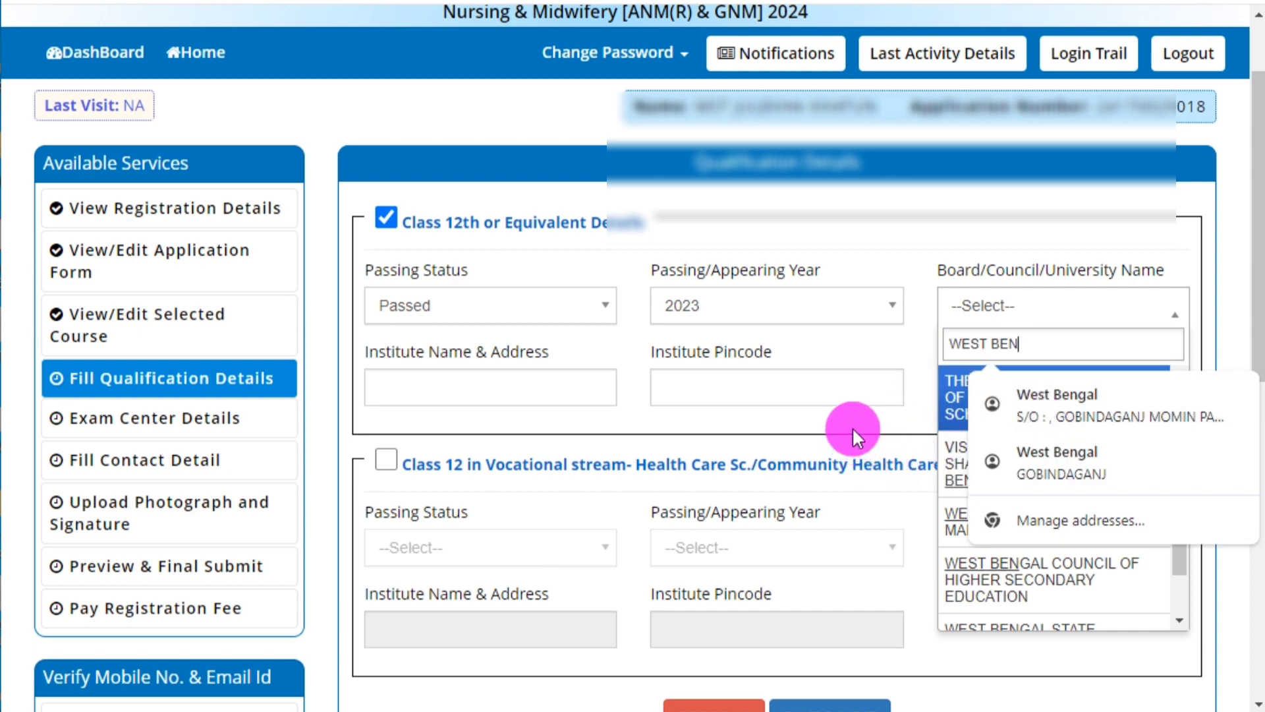
text(G)
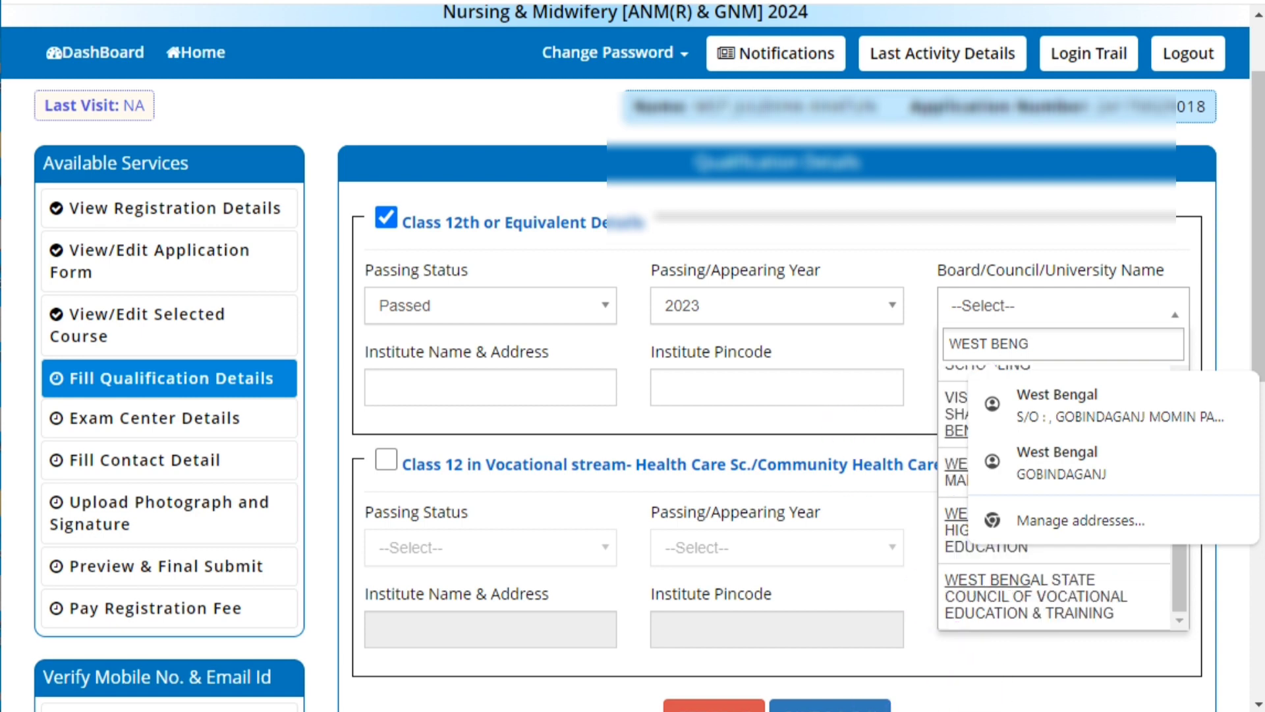
text(AL)
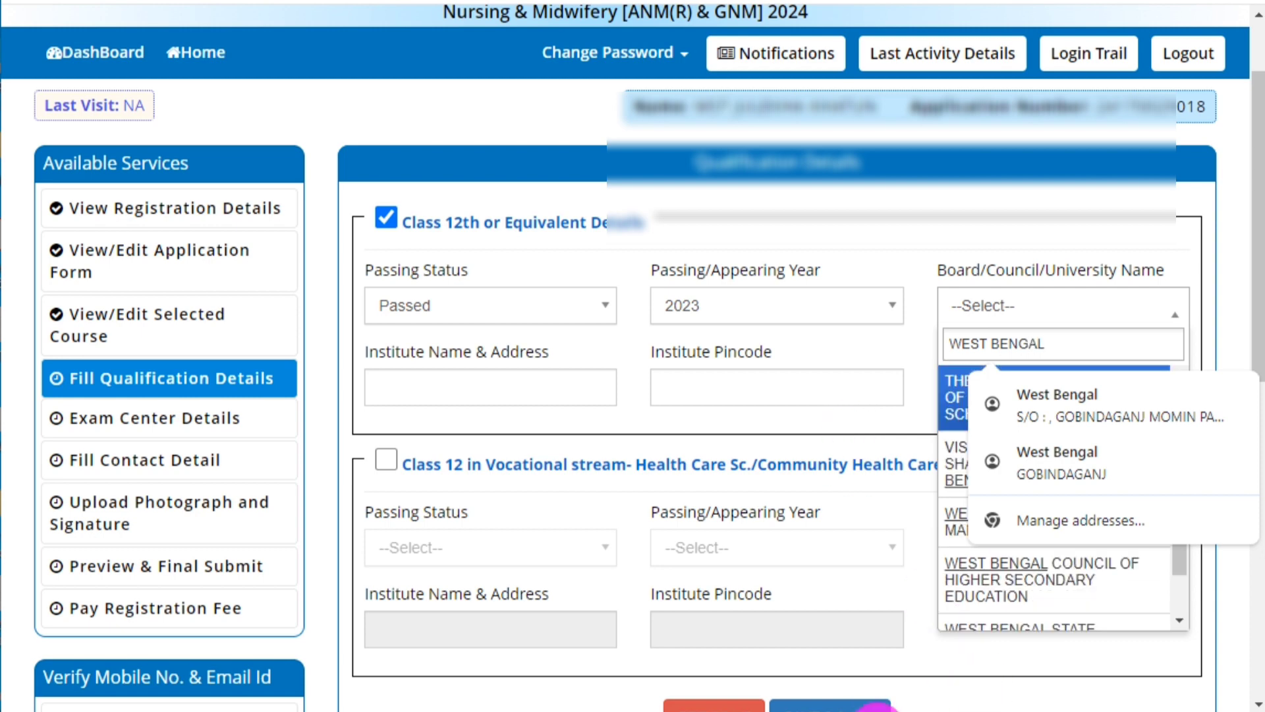
click(1041, 580)
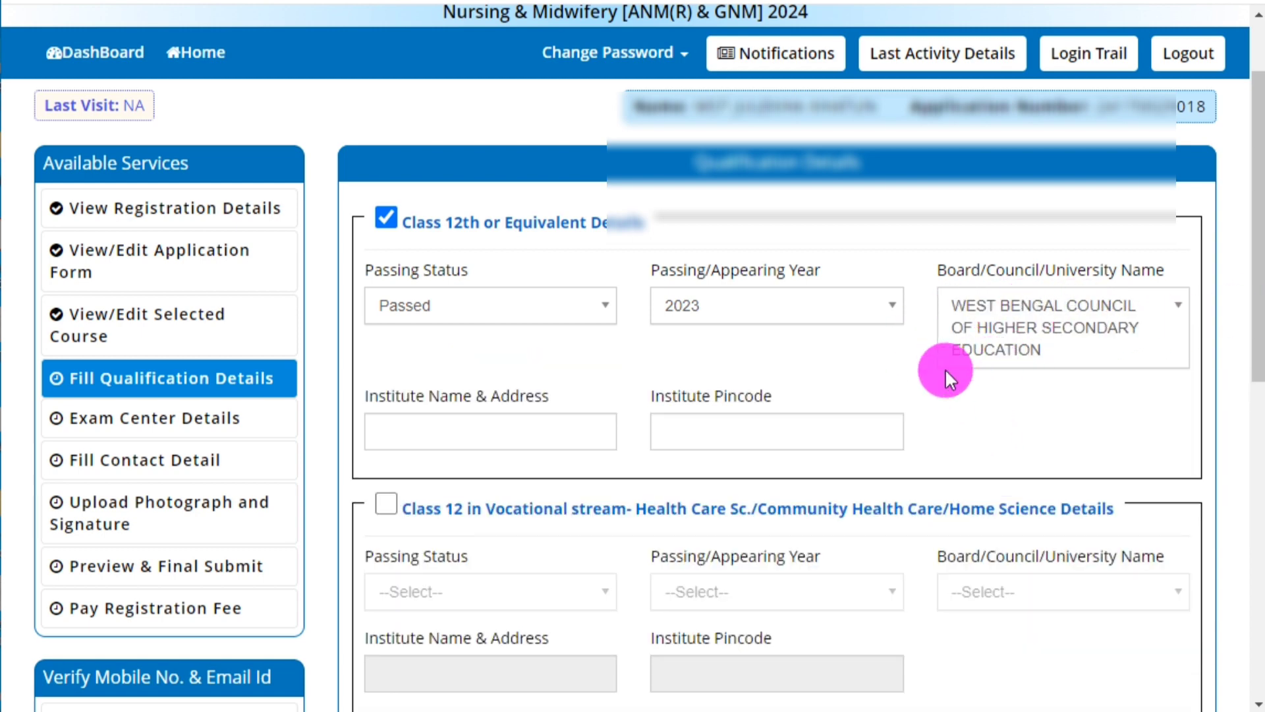
Paste the institute name and address and the institute pincode into their fields.
click(444, 432)
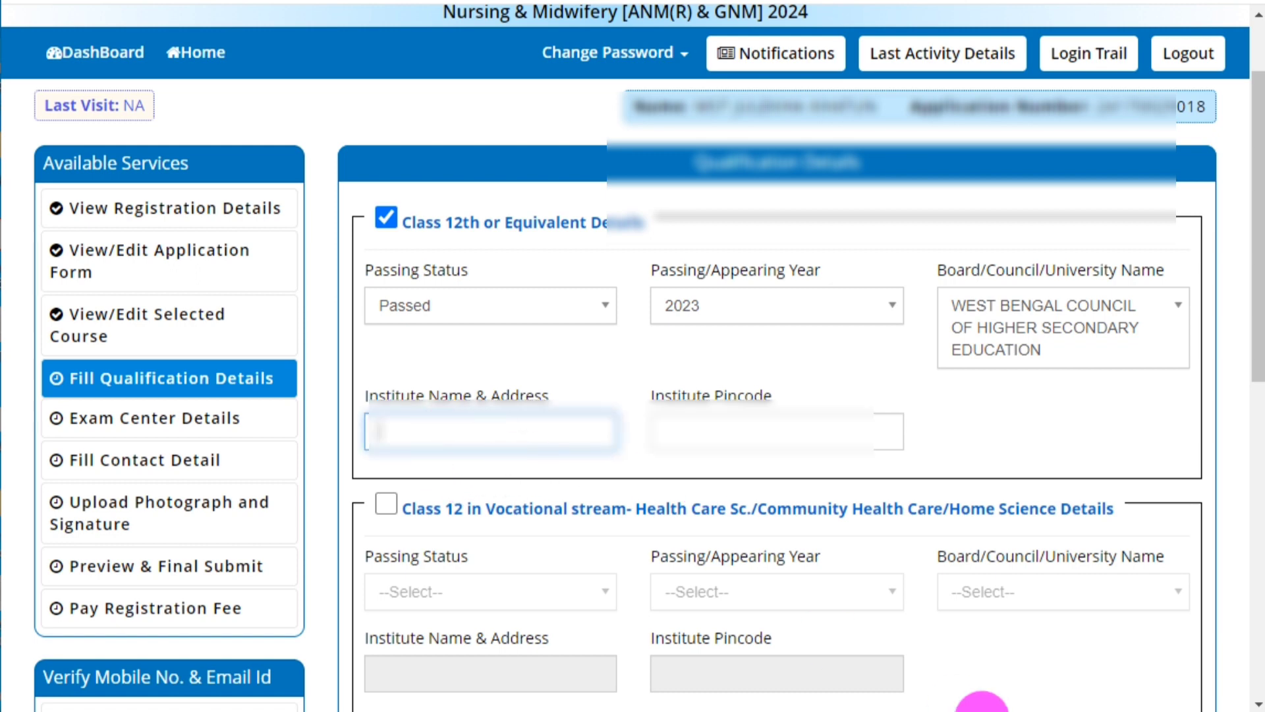
key(ctrl+v)
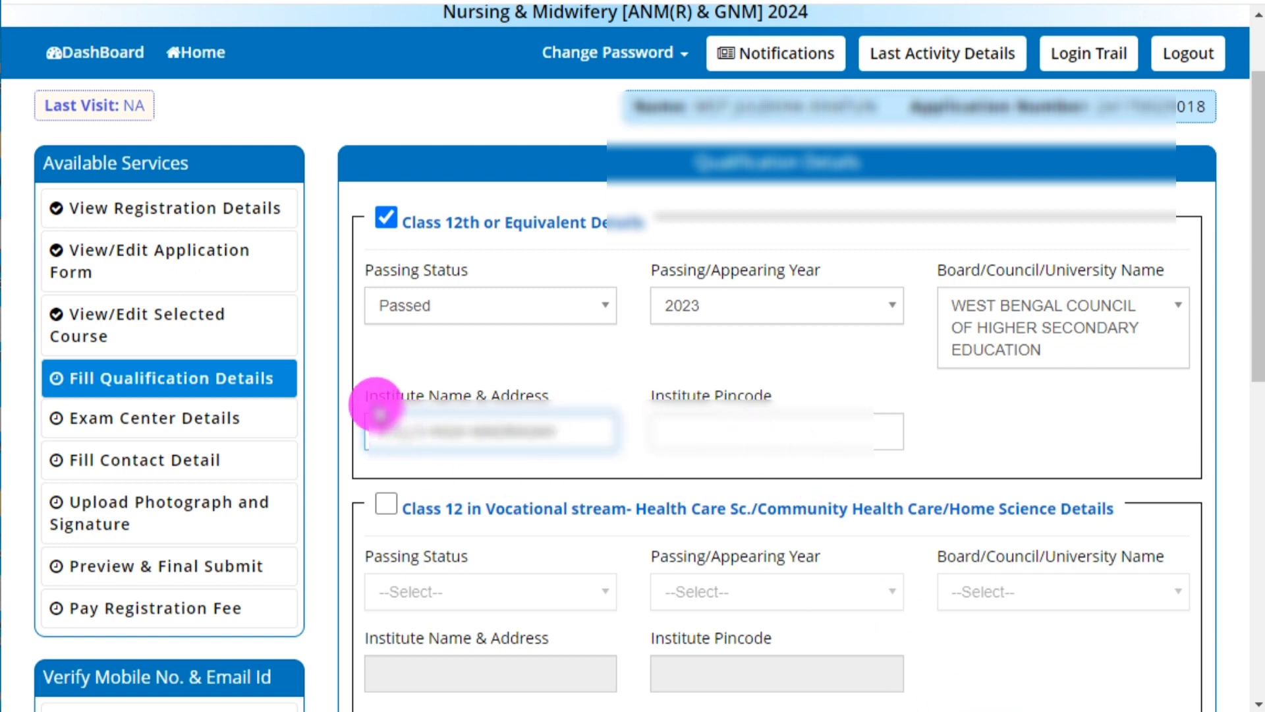
click(757, 433)
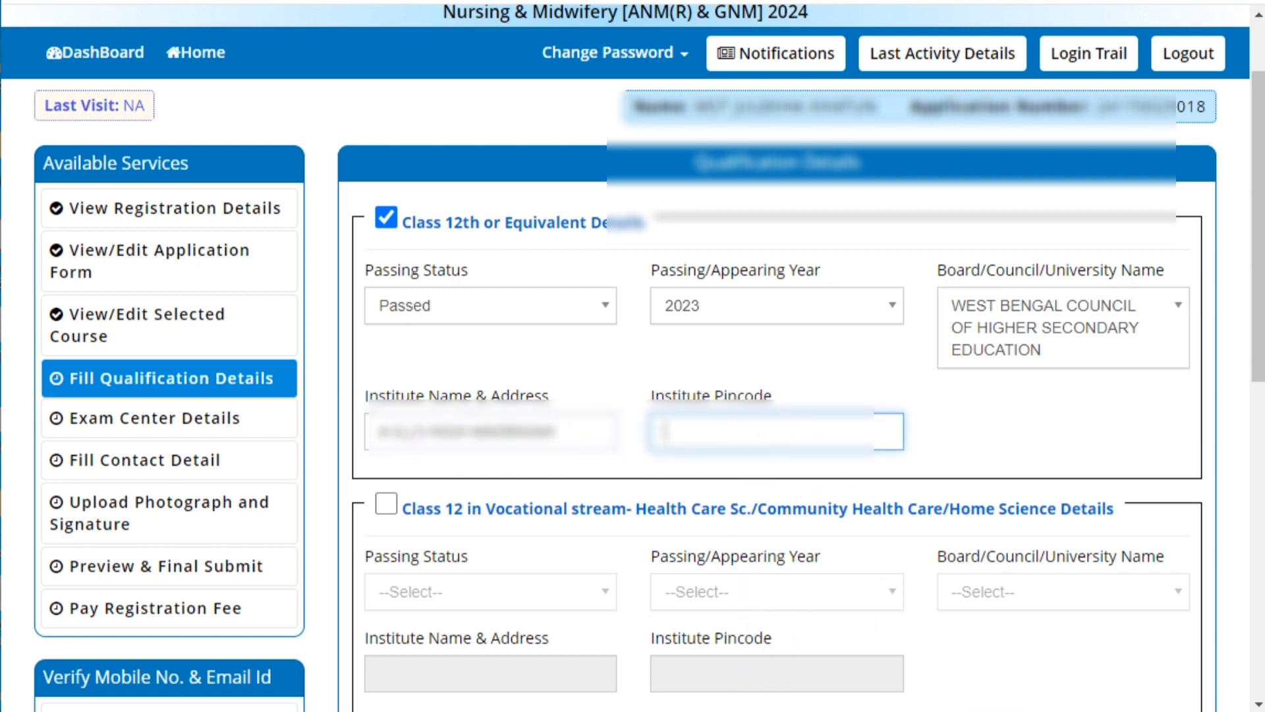
key(ctrl+v)
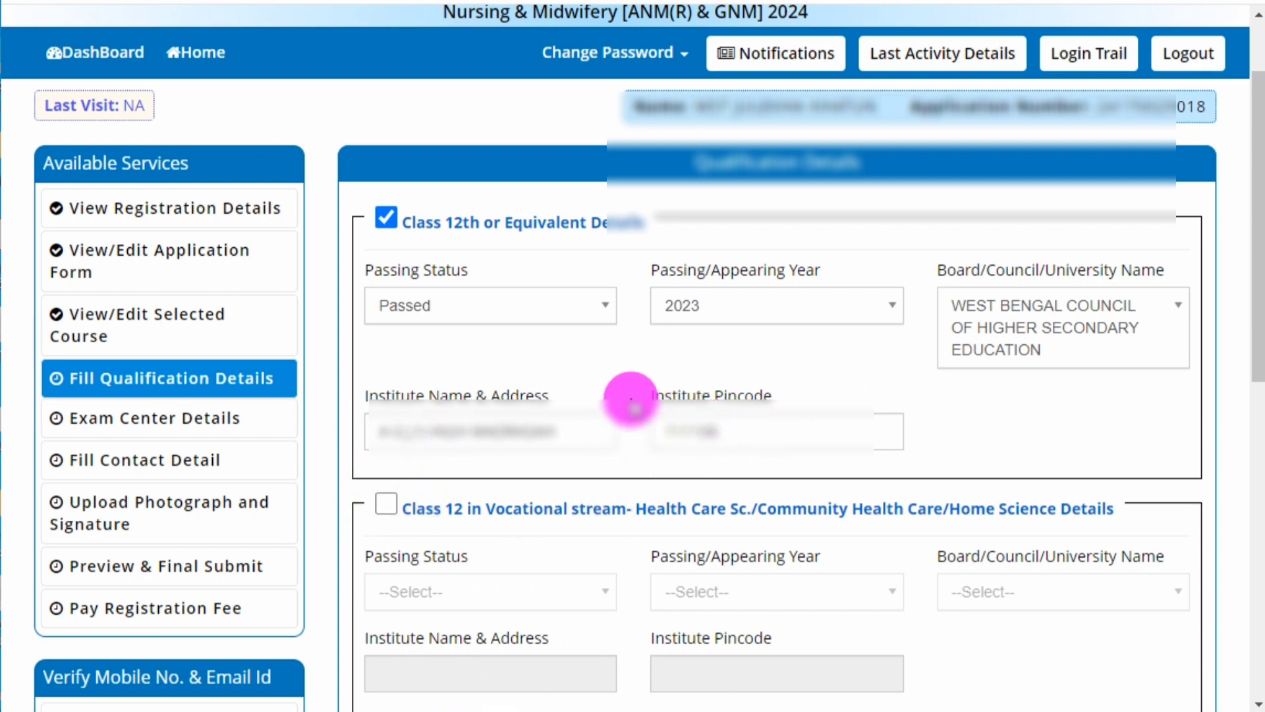
drag(627, 375, 697, 430)
click(728, 432)
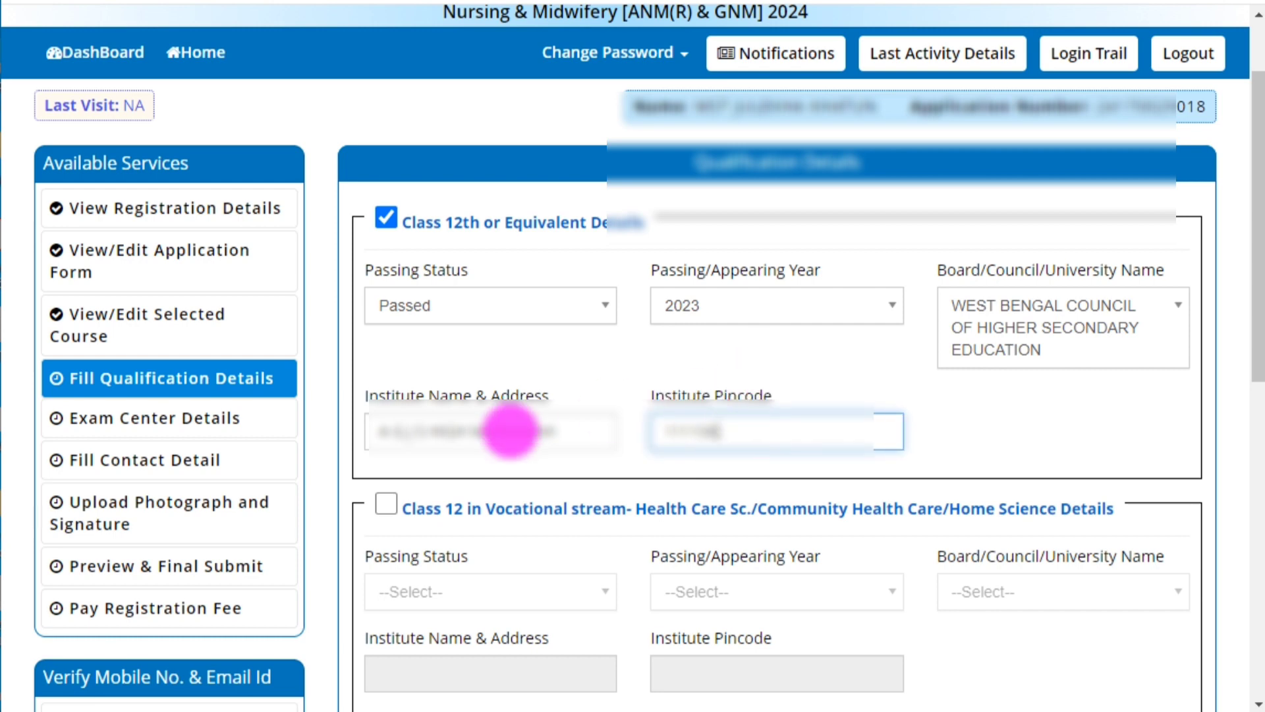
Save the qualification details with SAVE & NEXT and confirm with Yes.
scroll(428, 508, down, 3)
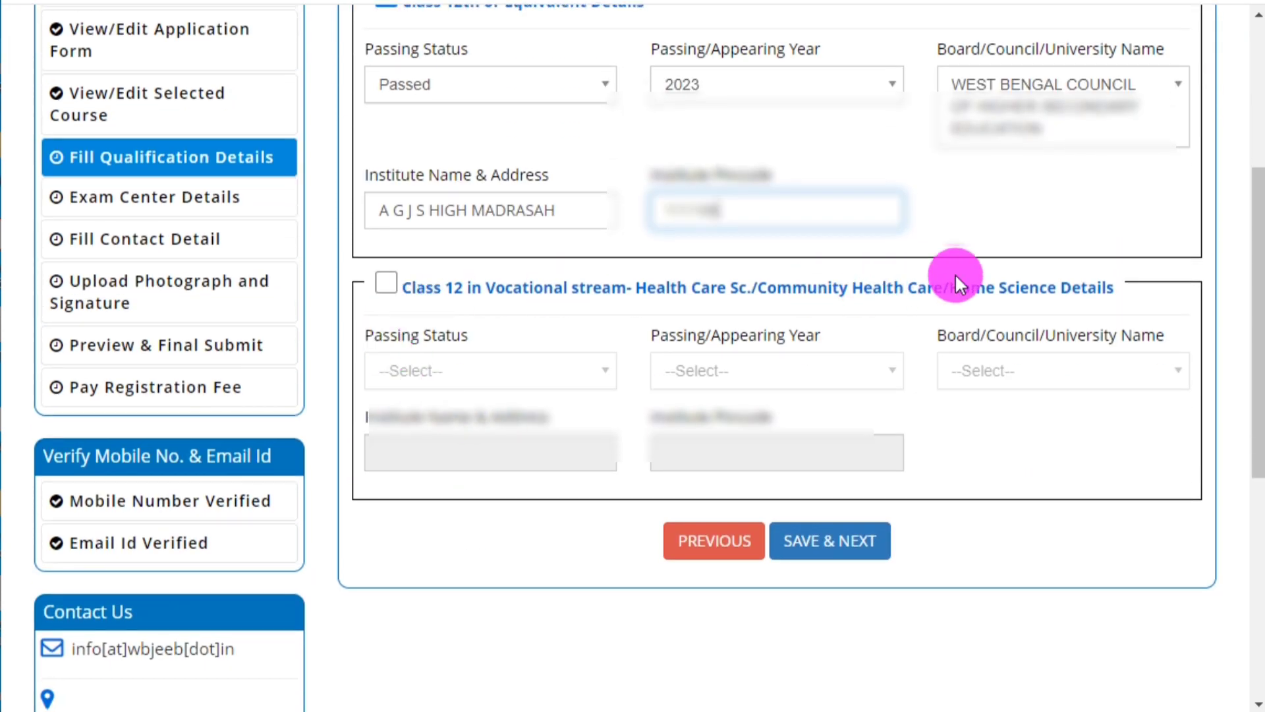
scroll(810, 517, up, 1)
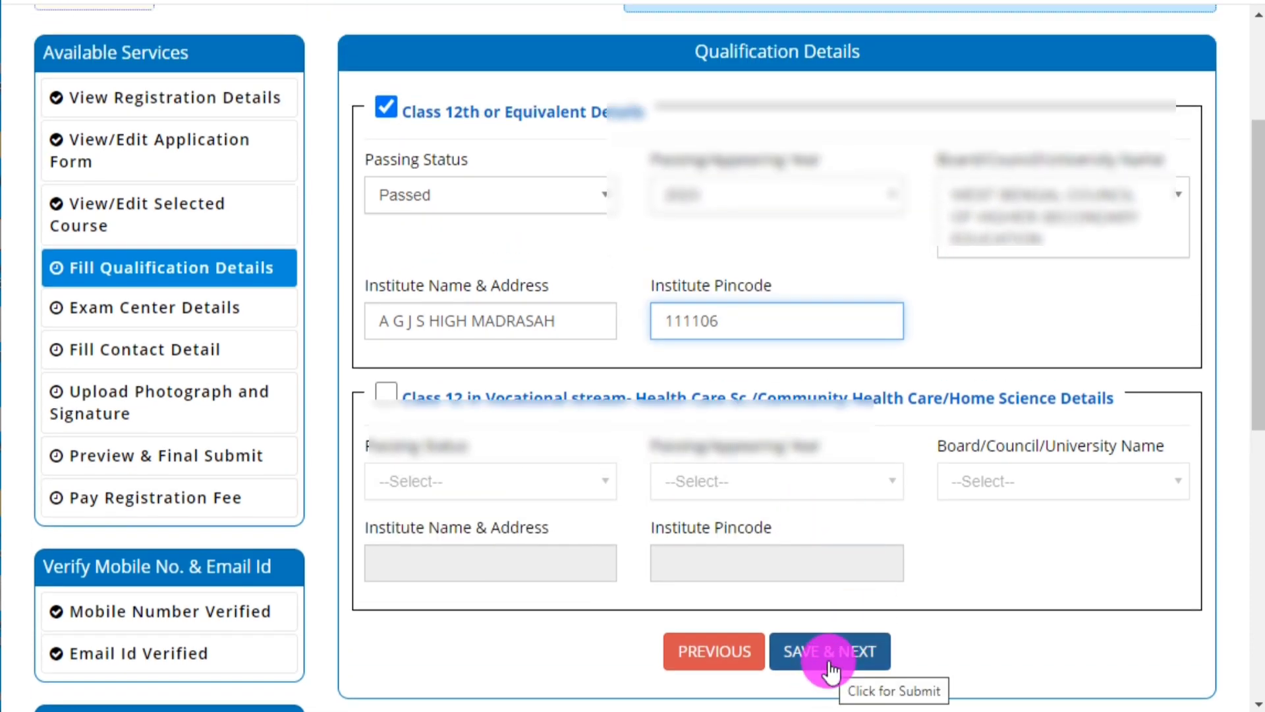
click(829, 653)
click(588, 418)
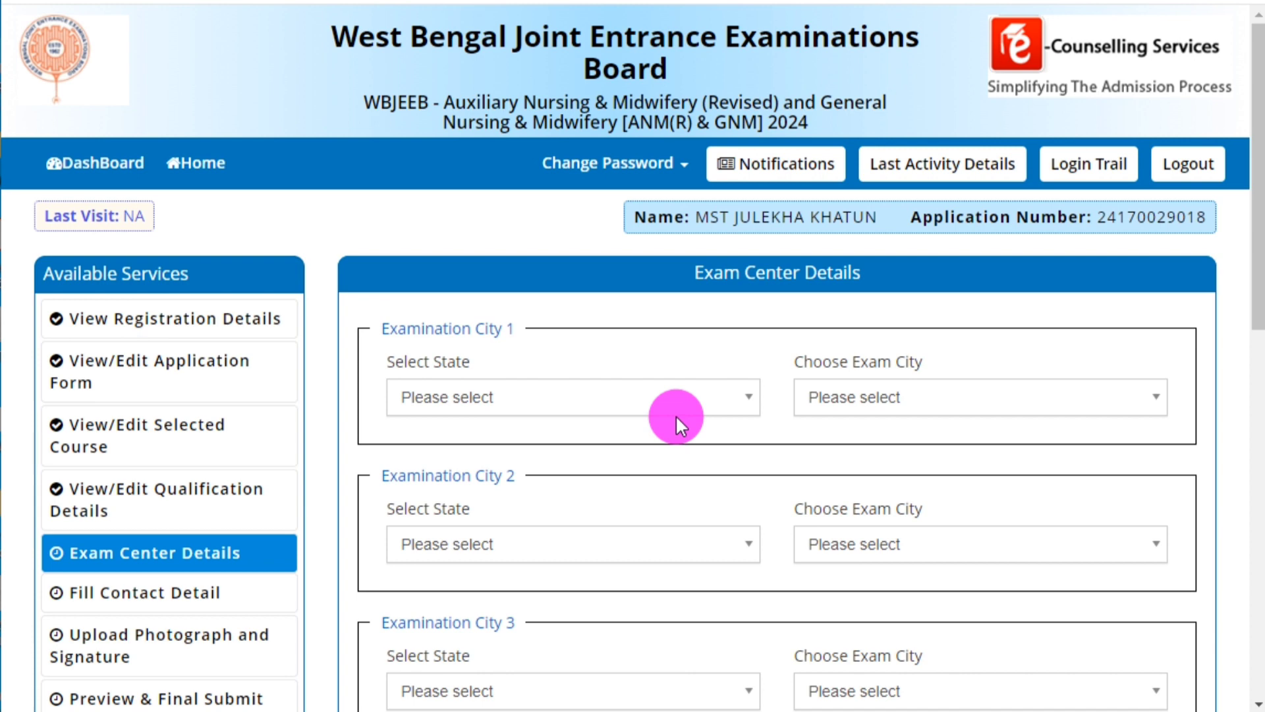
Set West Bengal as Examination City 1's state and browse its city list.
click(488, 403)
click(500, 505)
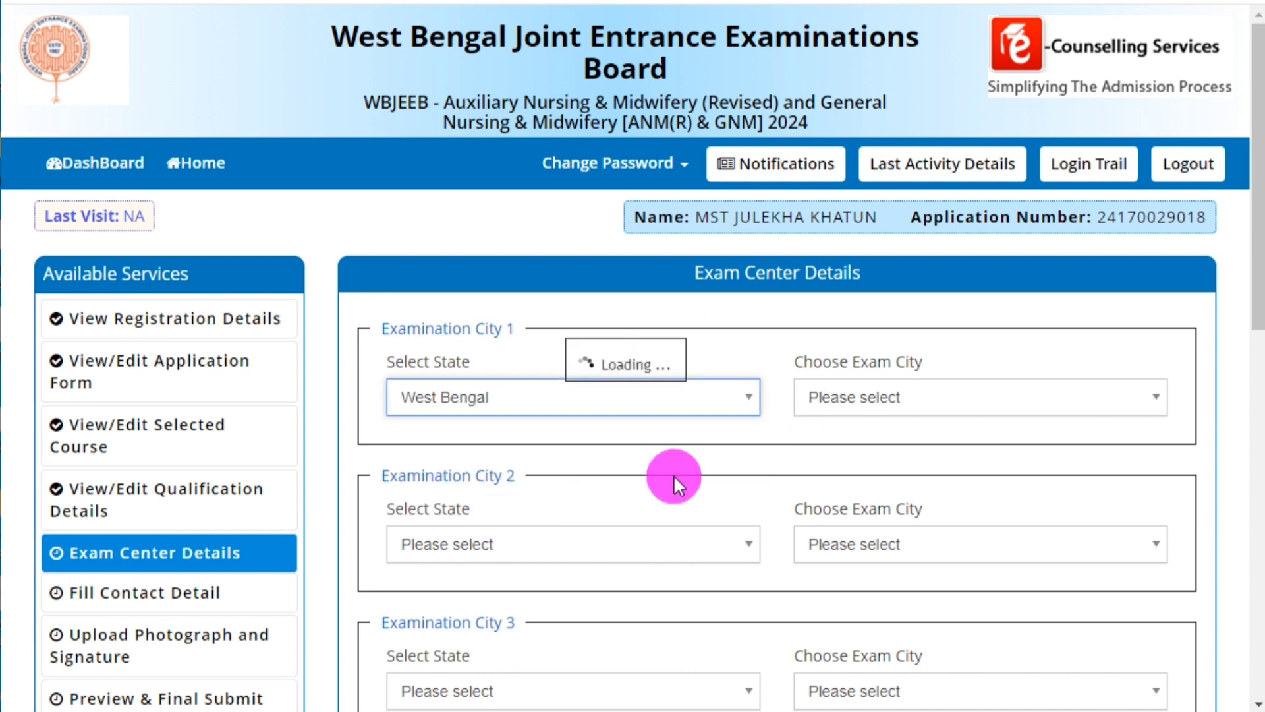
click(863, 396)
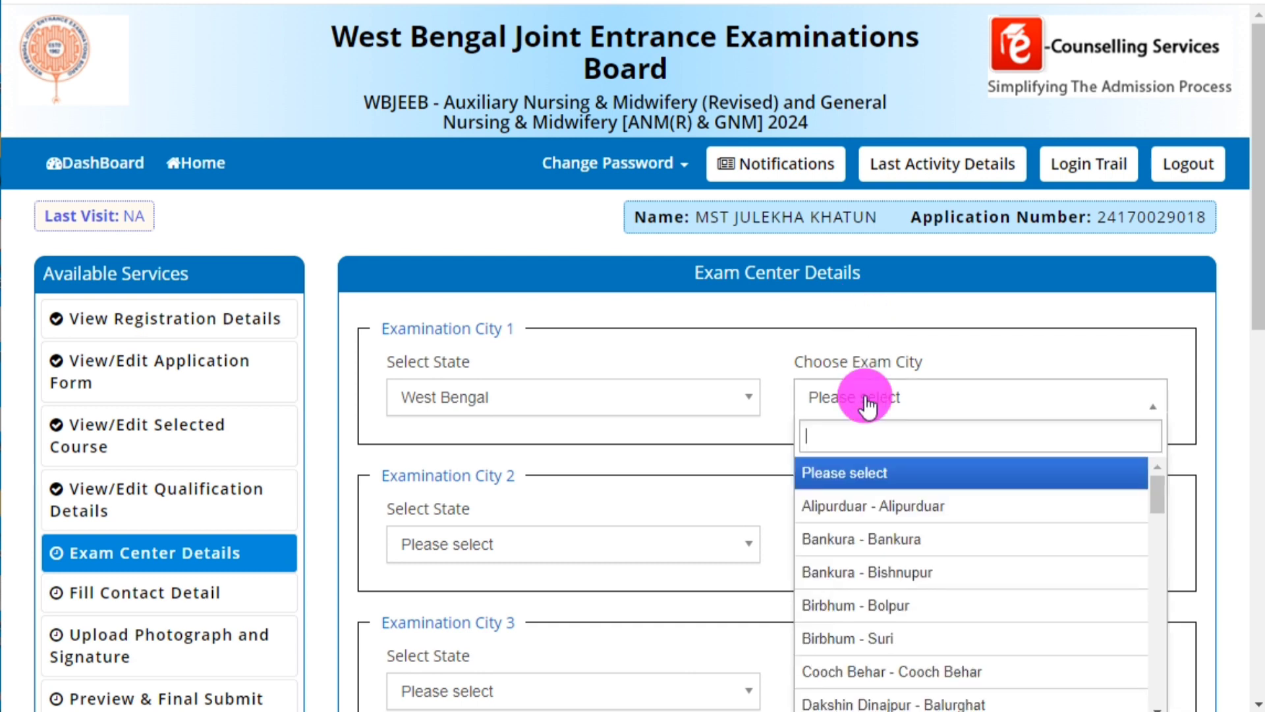
scroll(863, 421, down, 2)
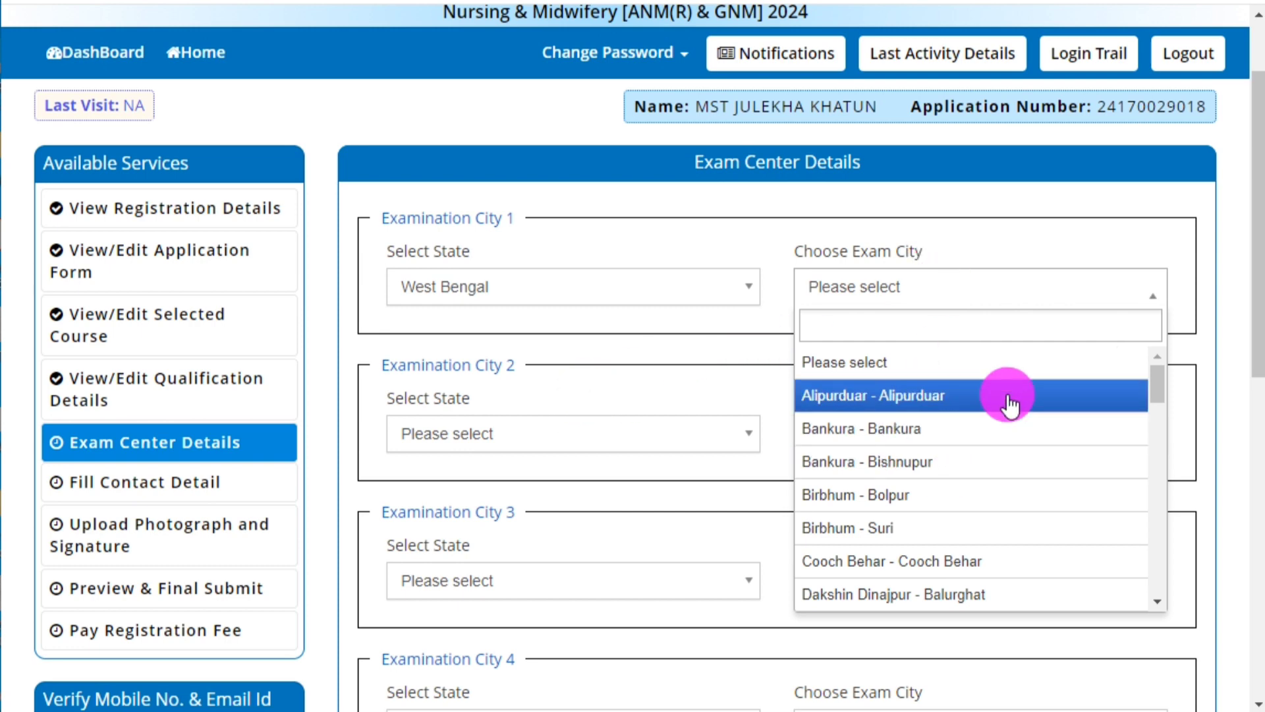
scroll(910, 481, down, 5)
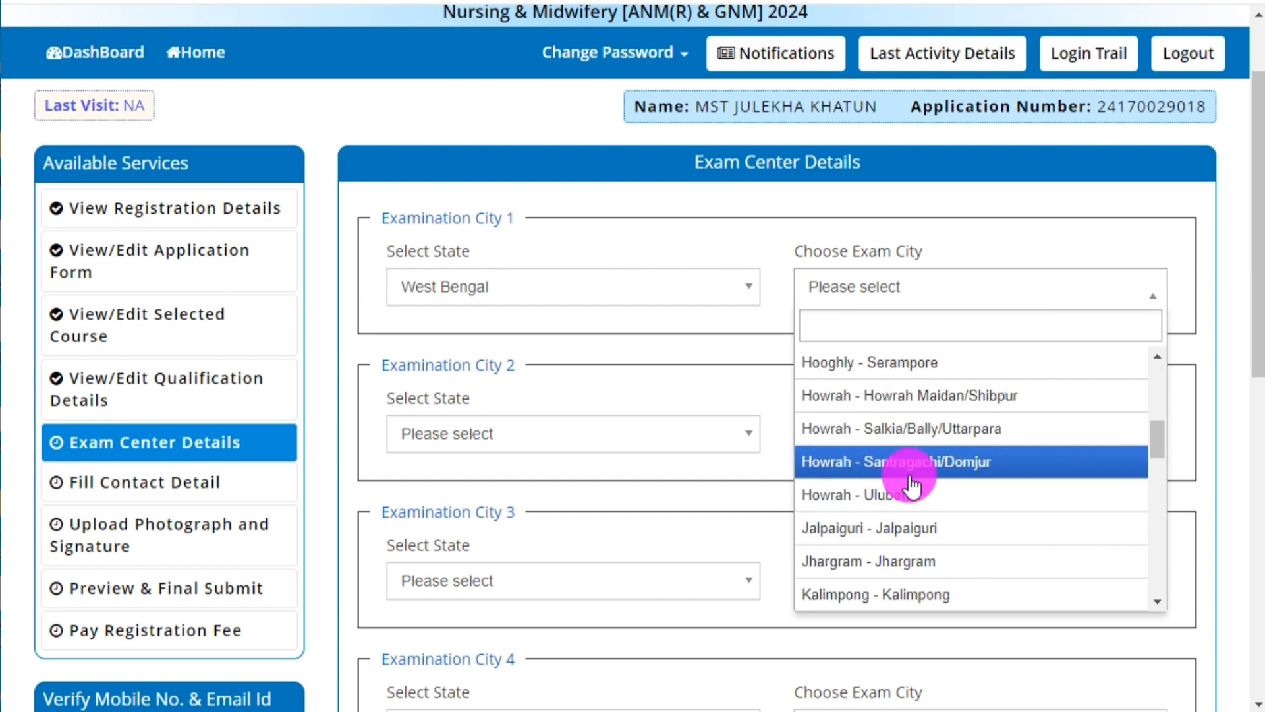
scroll(911, 484, down, 3)
scroll(919, 472, up, 10)
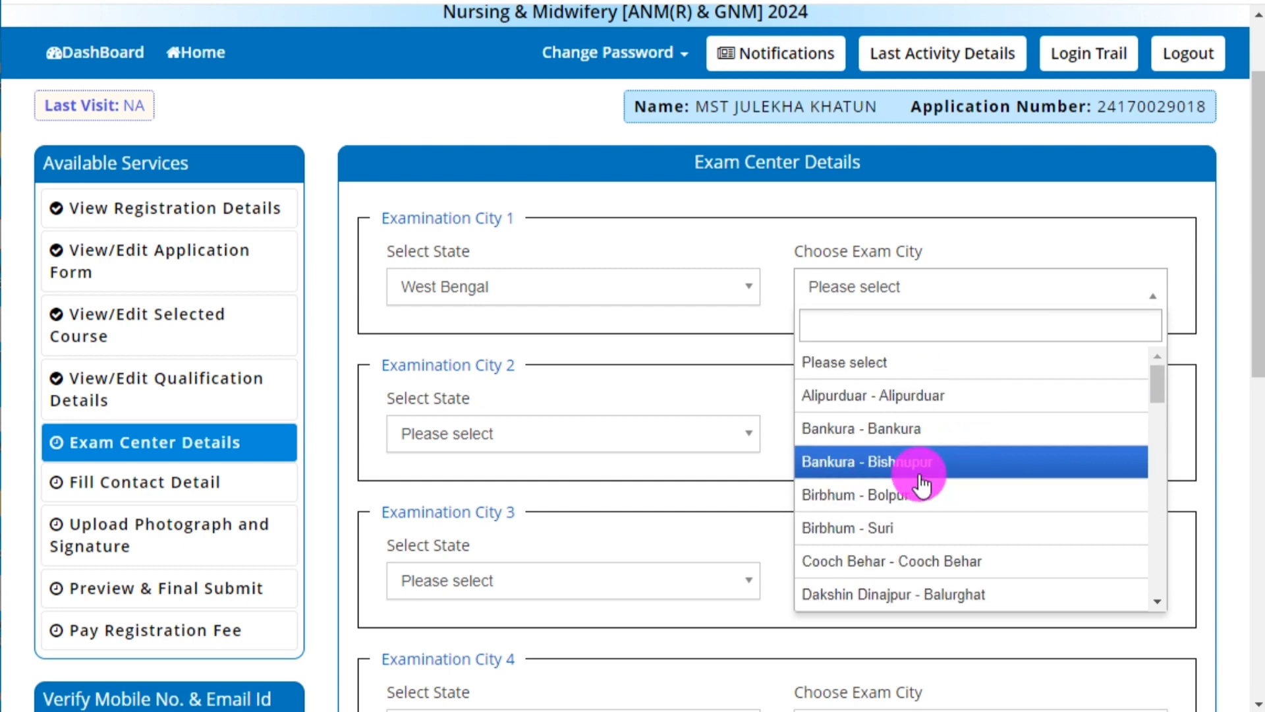
click(871, 251)
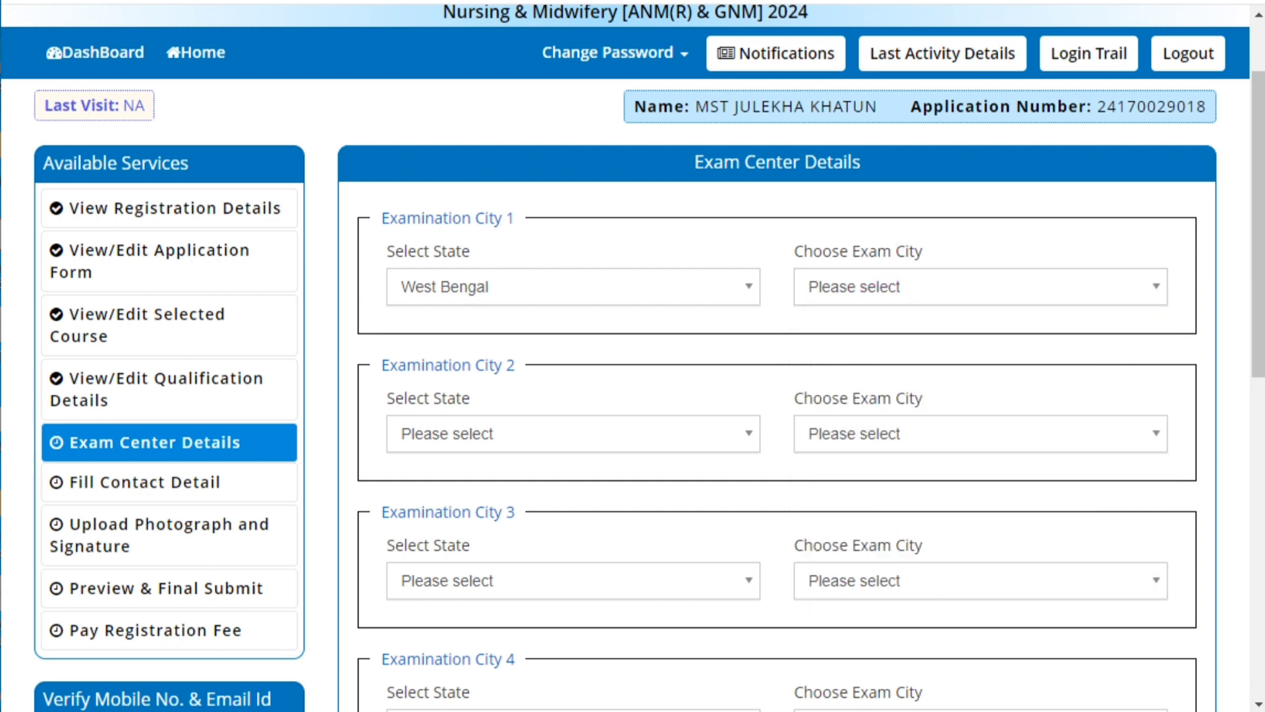
scroll(424, 310, down, 2)
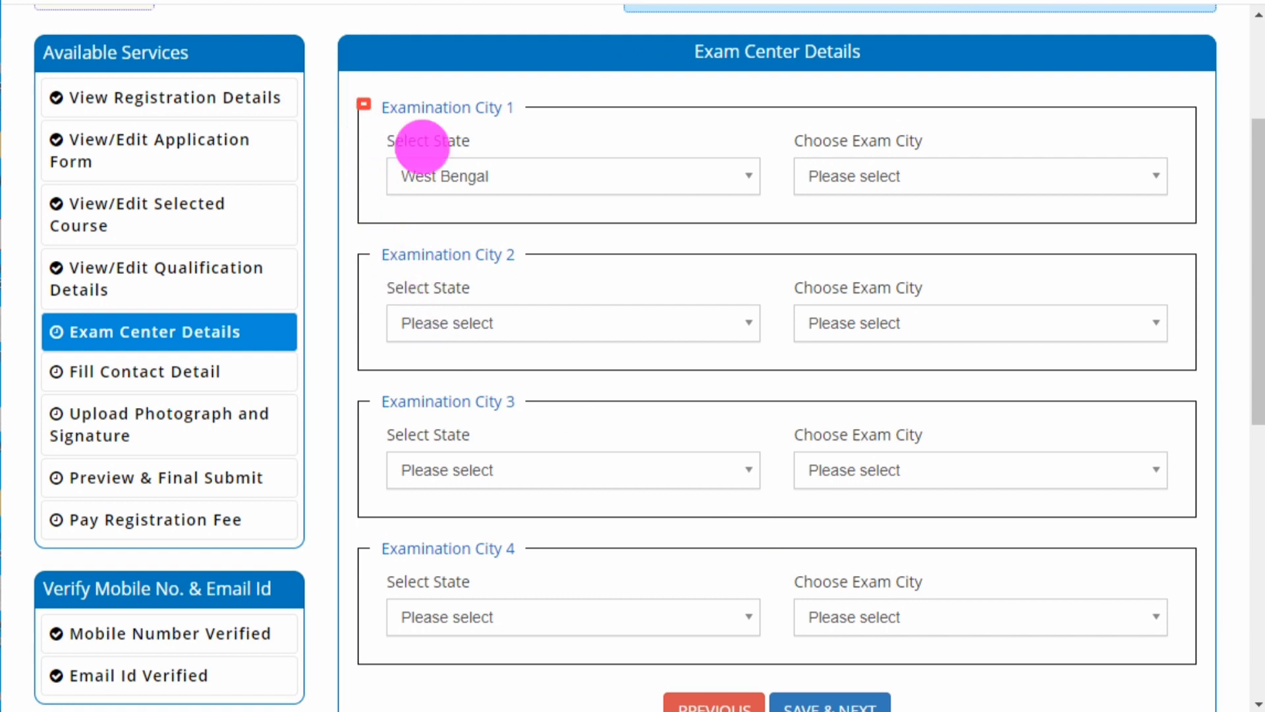
drag(357, 99, 1202, 664)
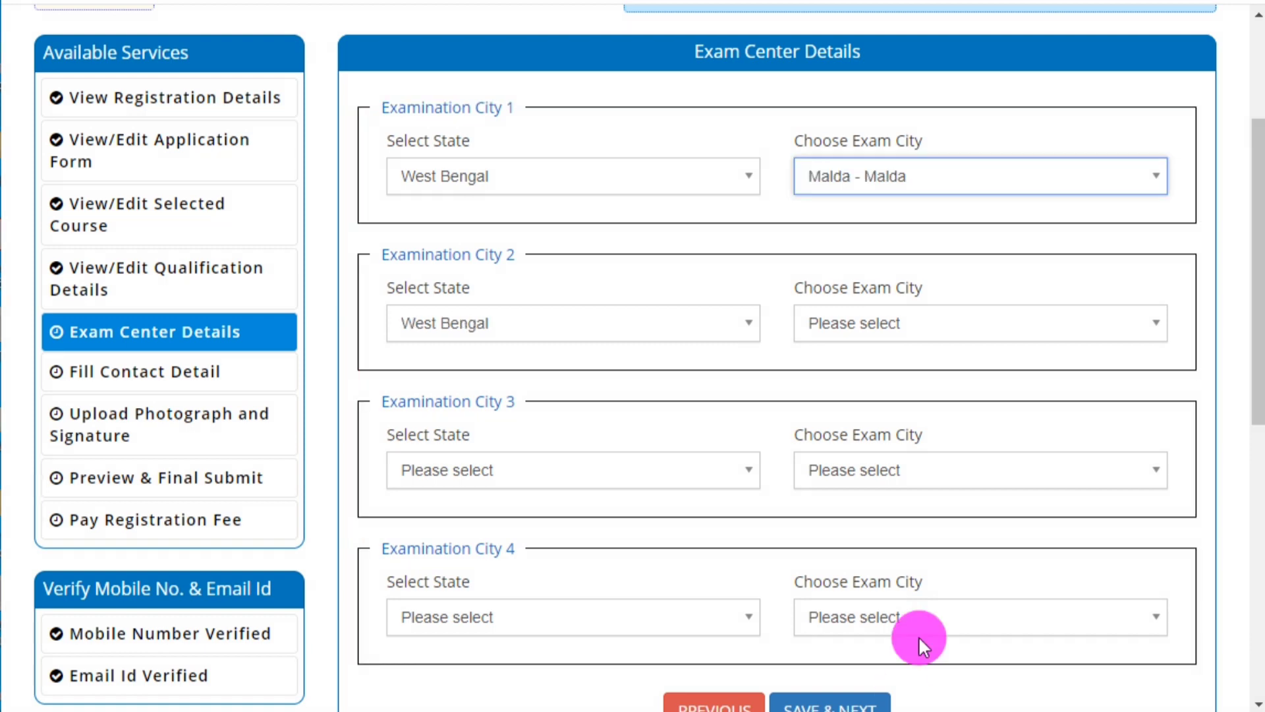
Choose Murshidabad - Berhampur as Examination City 2.
click(884, 323)
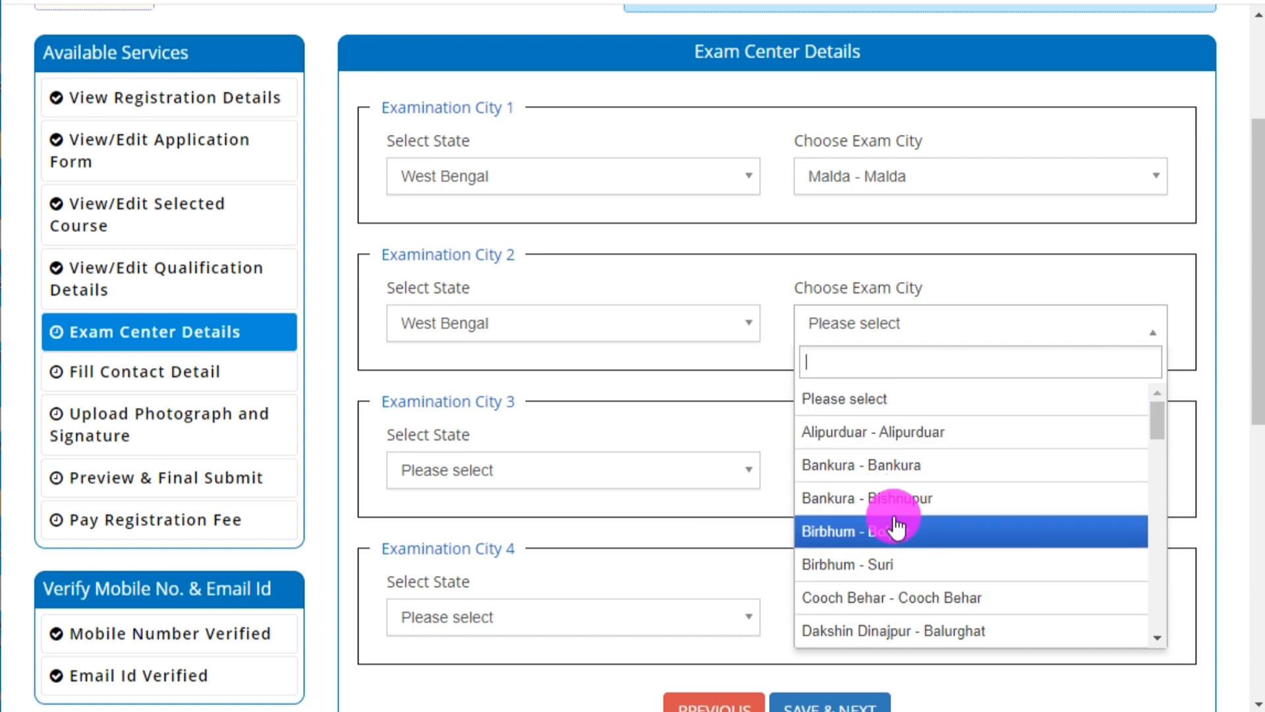
text(GAZ)
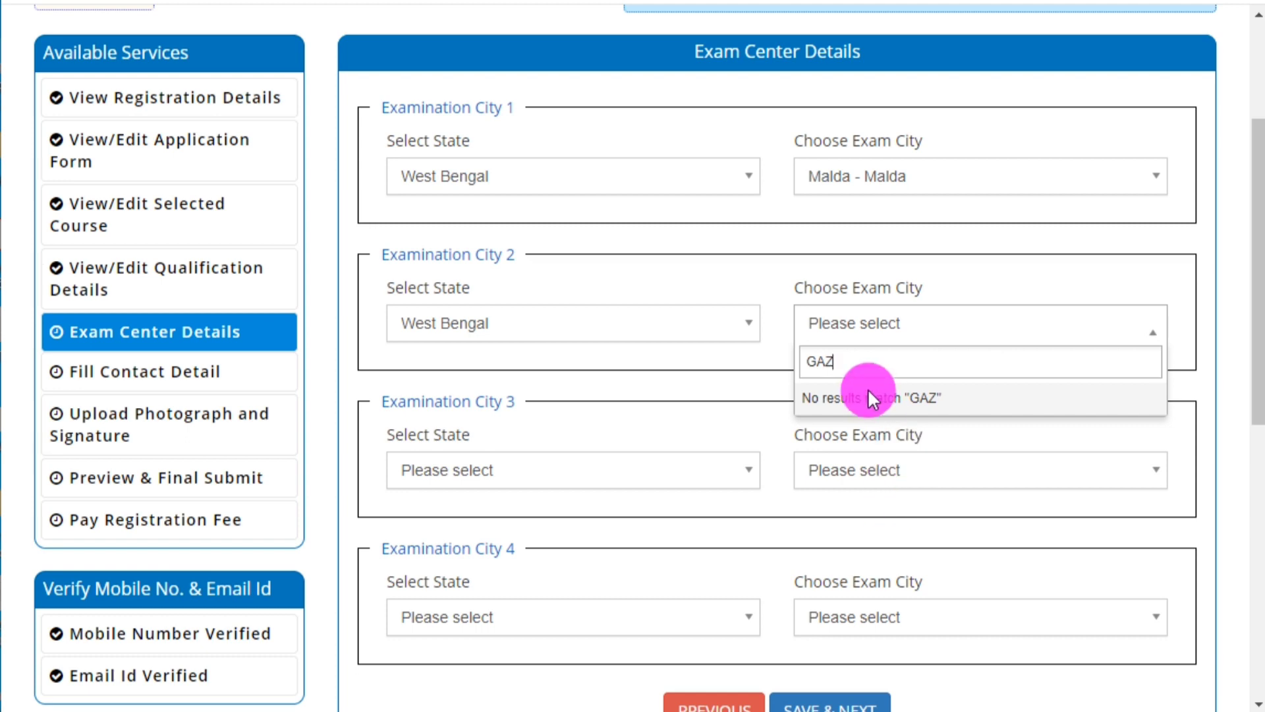
key(BackSpace)
key(BackSpace)
key(BackSpace)
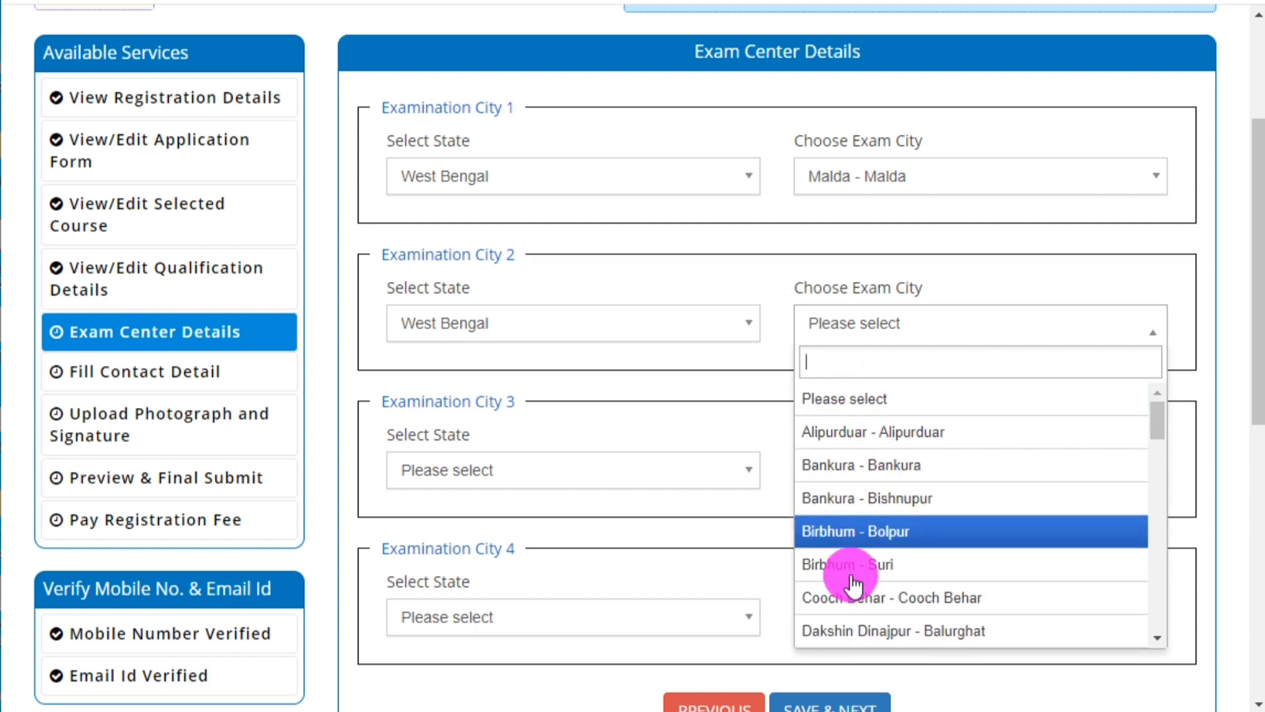
scroll(890, 597, down, 4)
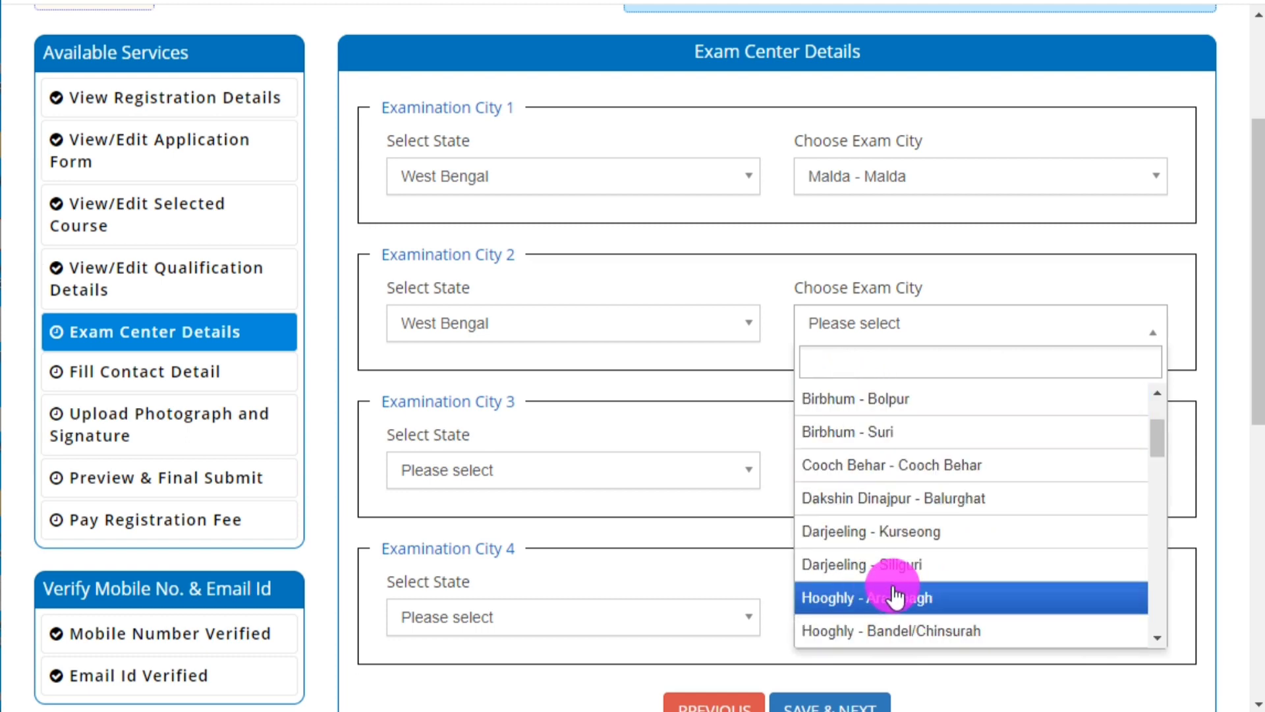
scroll(895, 597, down, 4)
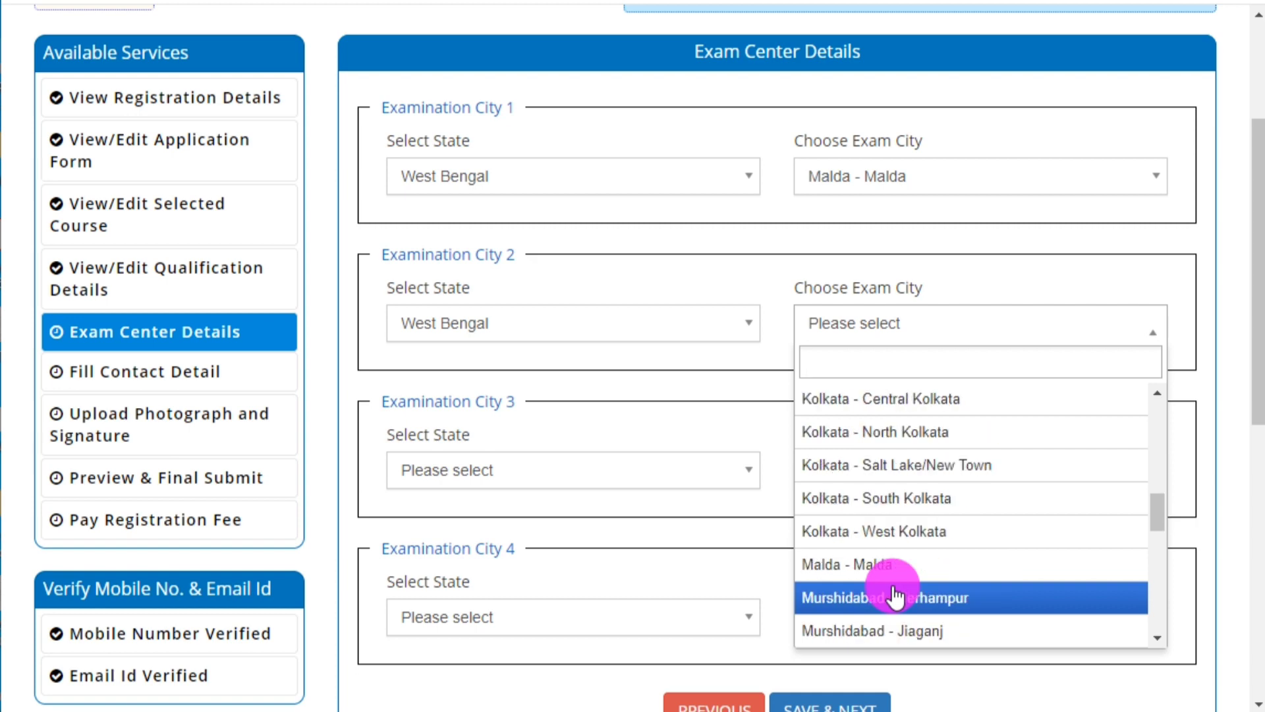
scroll(893, 593, down, 2)
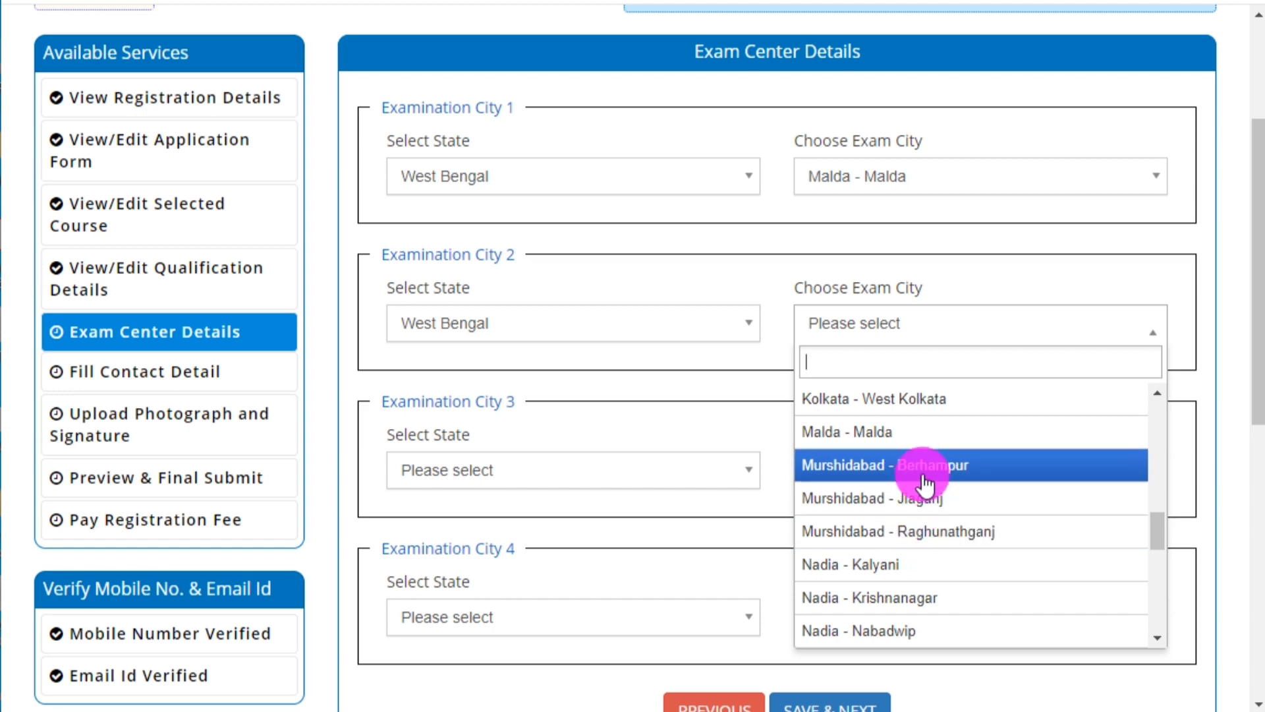
click(929, 469)
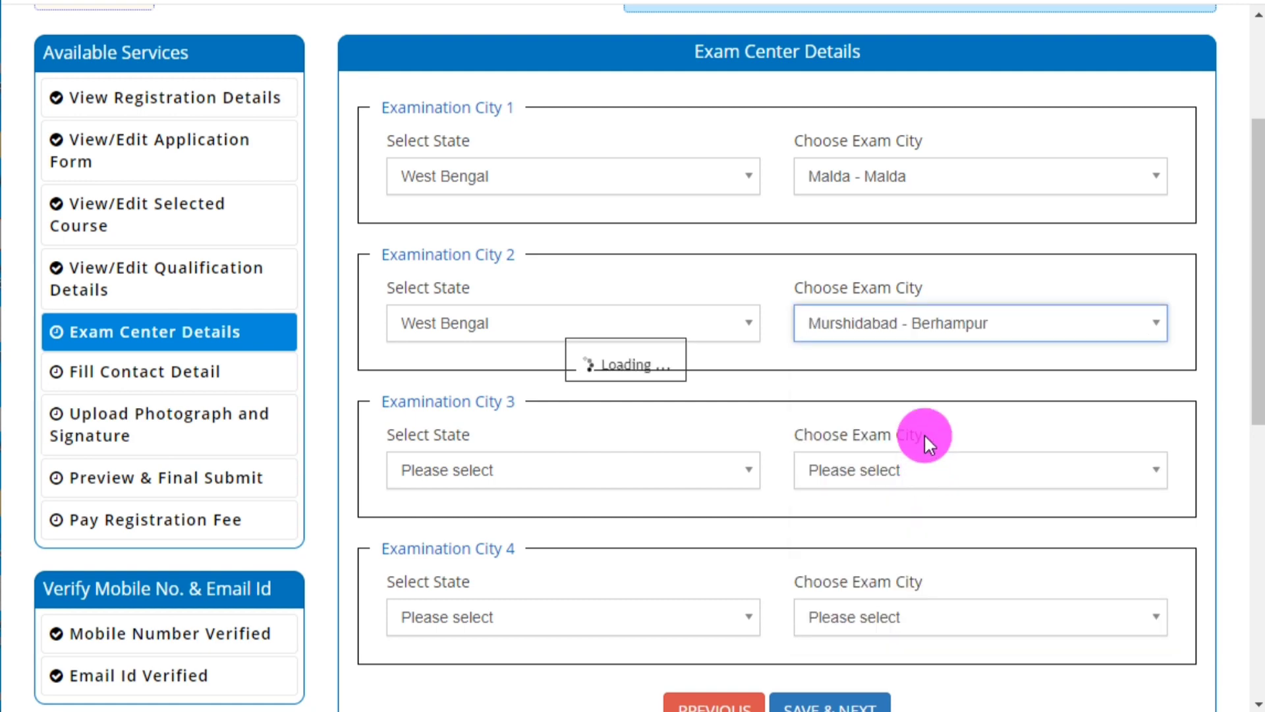
Set West Bengal as Examination City 3's state and recheck Examination City 1's Malda choice.
click(469, 471)
click(474, 576)
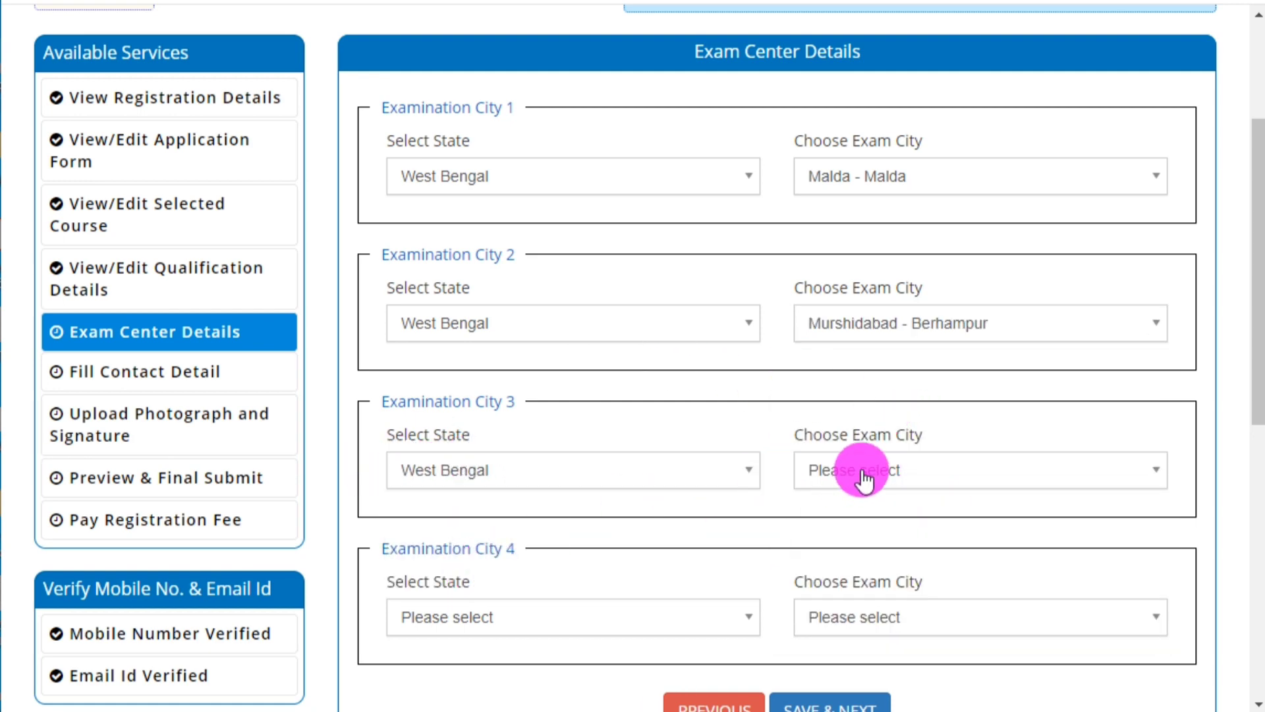
click(879, 191)
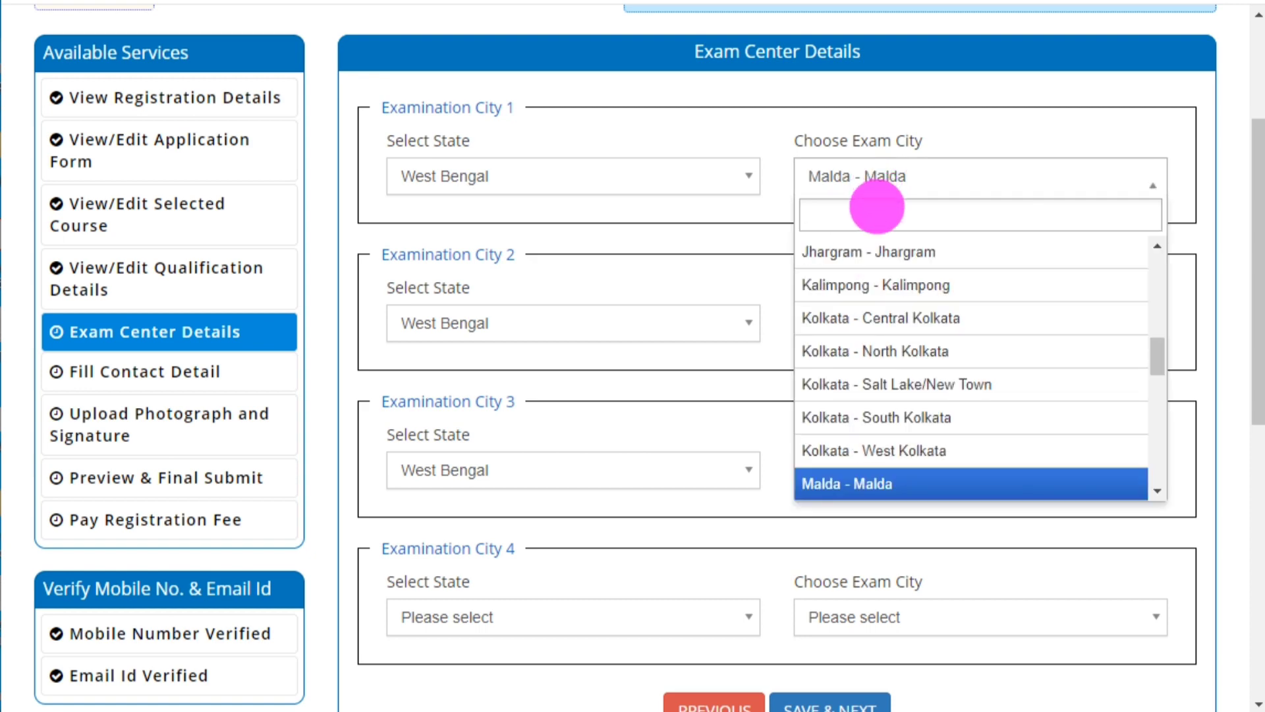
text(MAL)
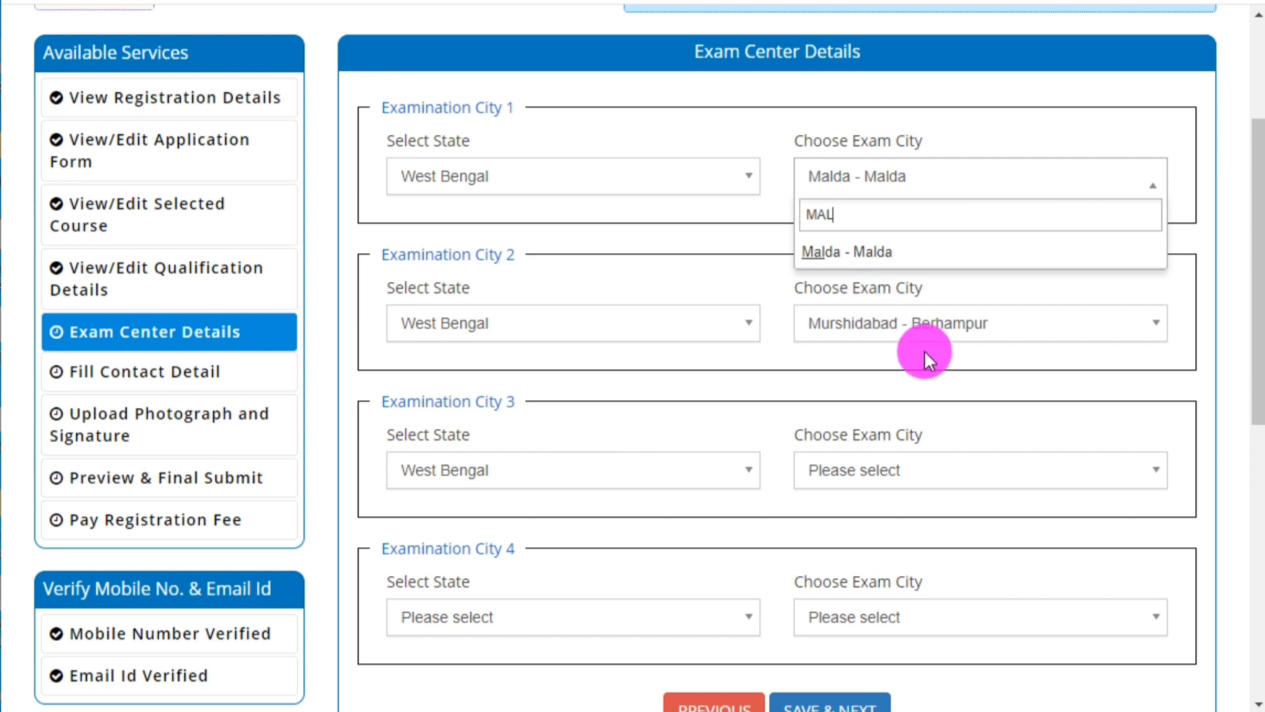
key(BackSpace)
key(BackSpace)
key(BackSpace)
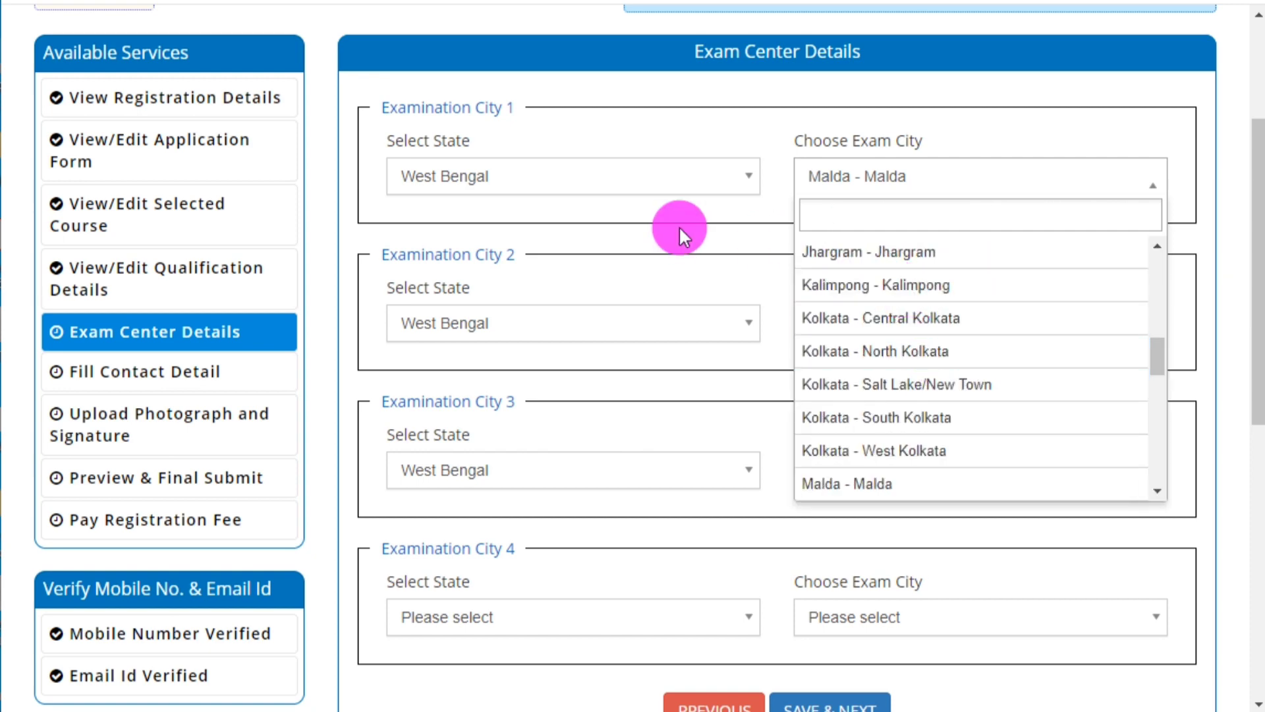
click(439, 483)
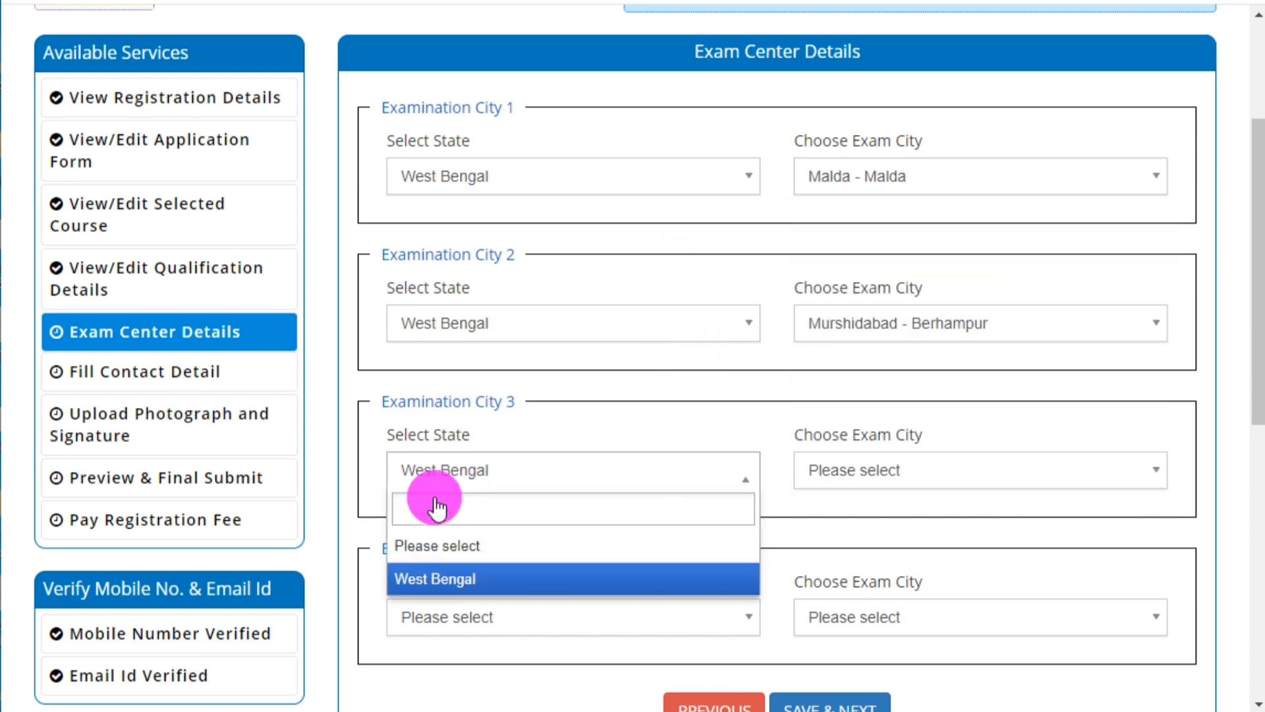
click(454, 579)
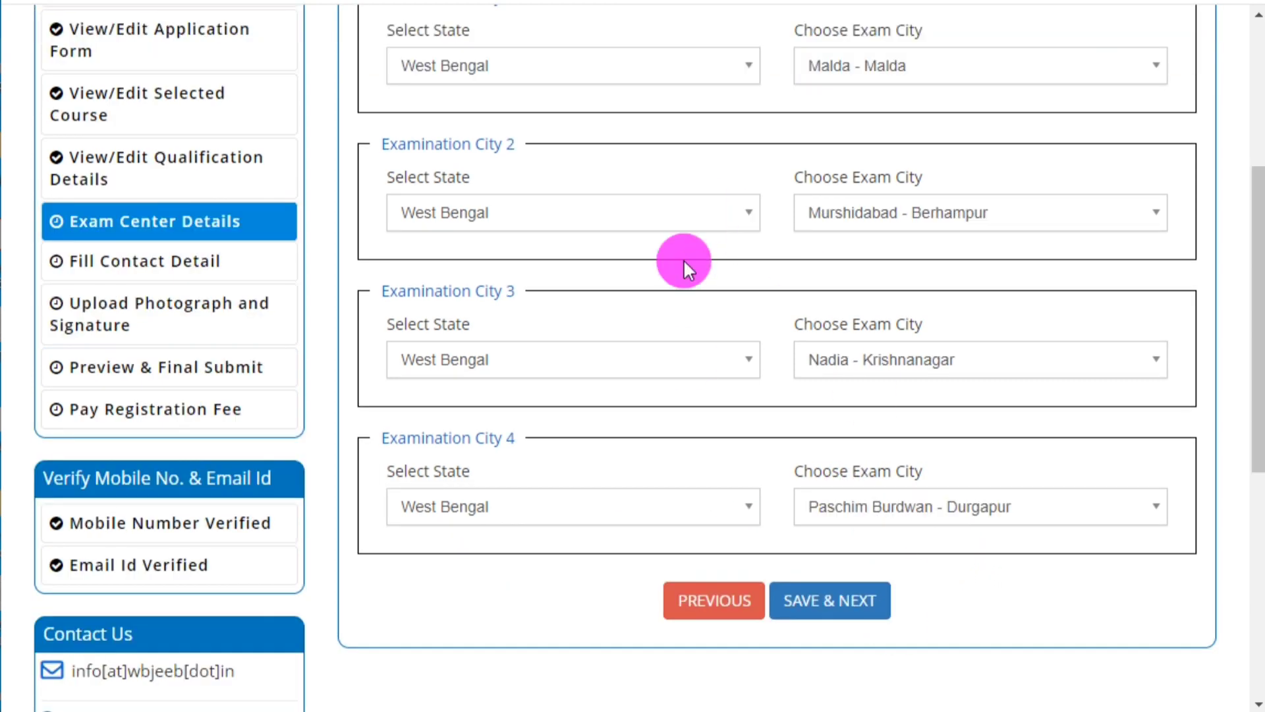
Save the four exam-city choices and confirm the submission.
scroll(712, 277, up, 4)
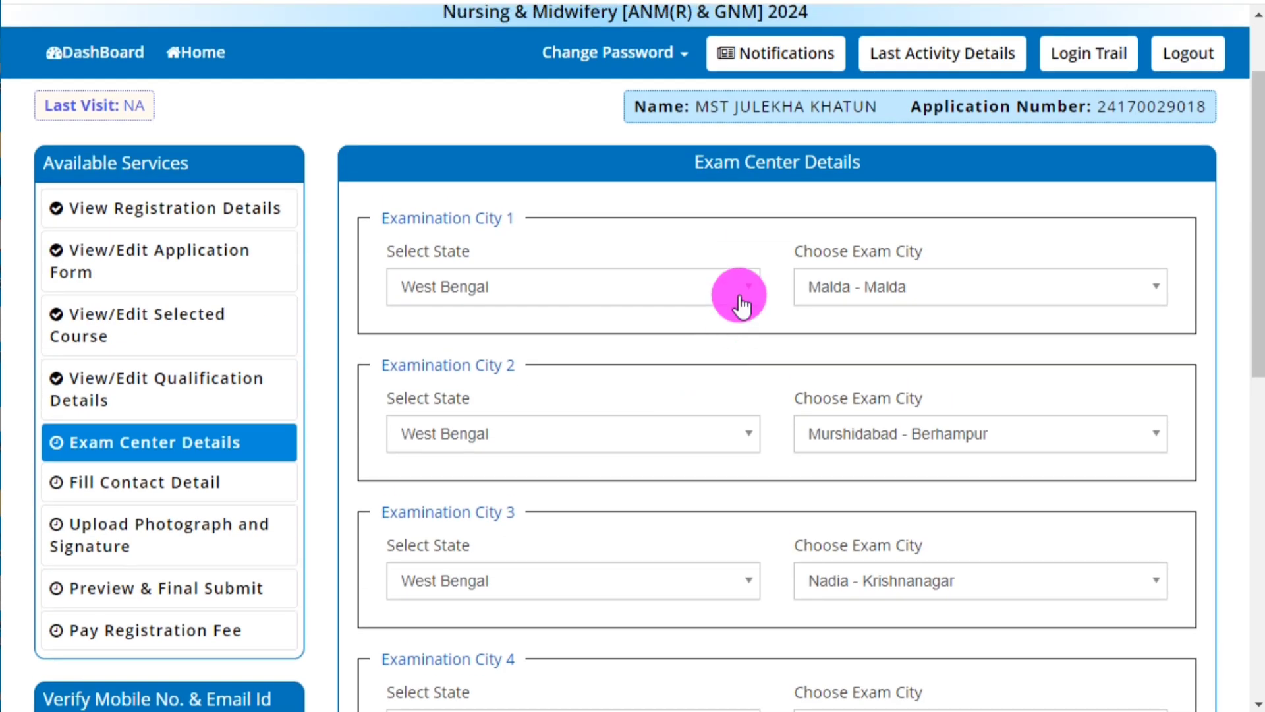
scroll(853, 445, down, 3)
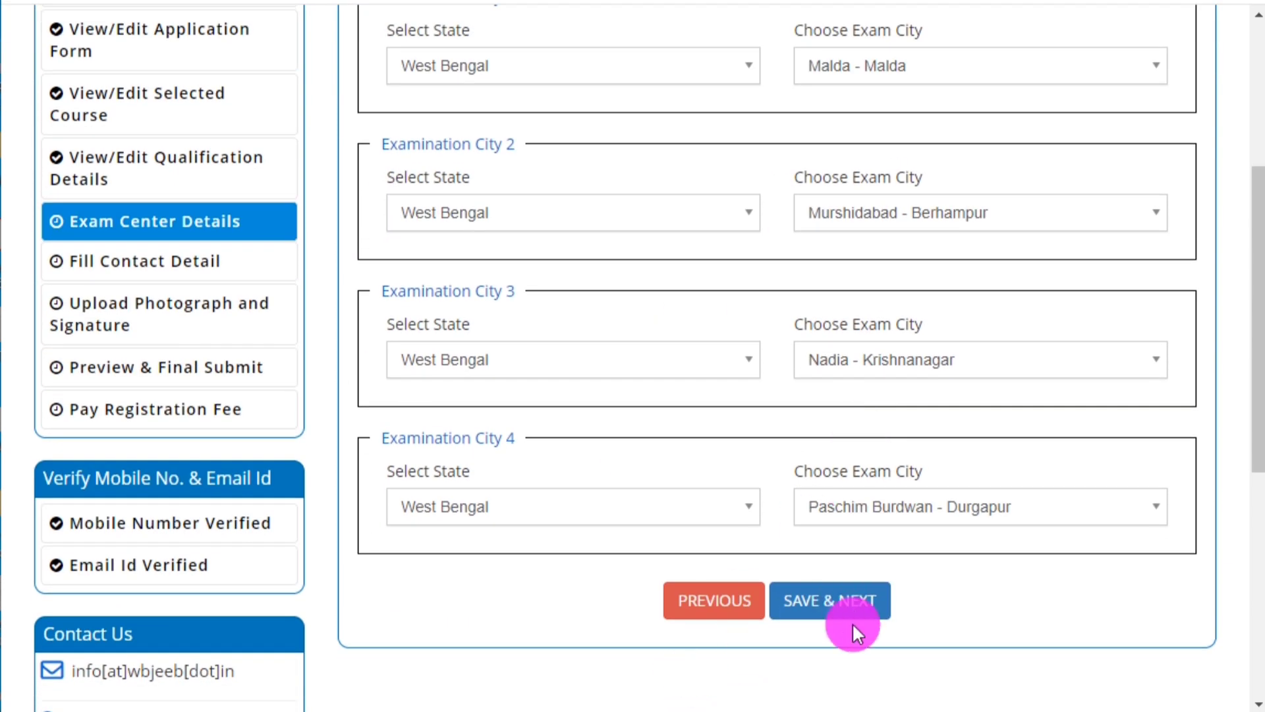
click(849, 601)
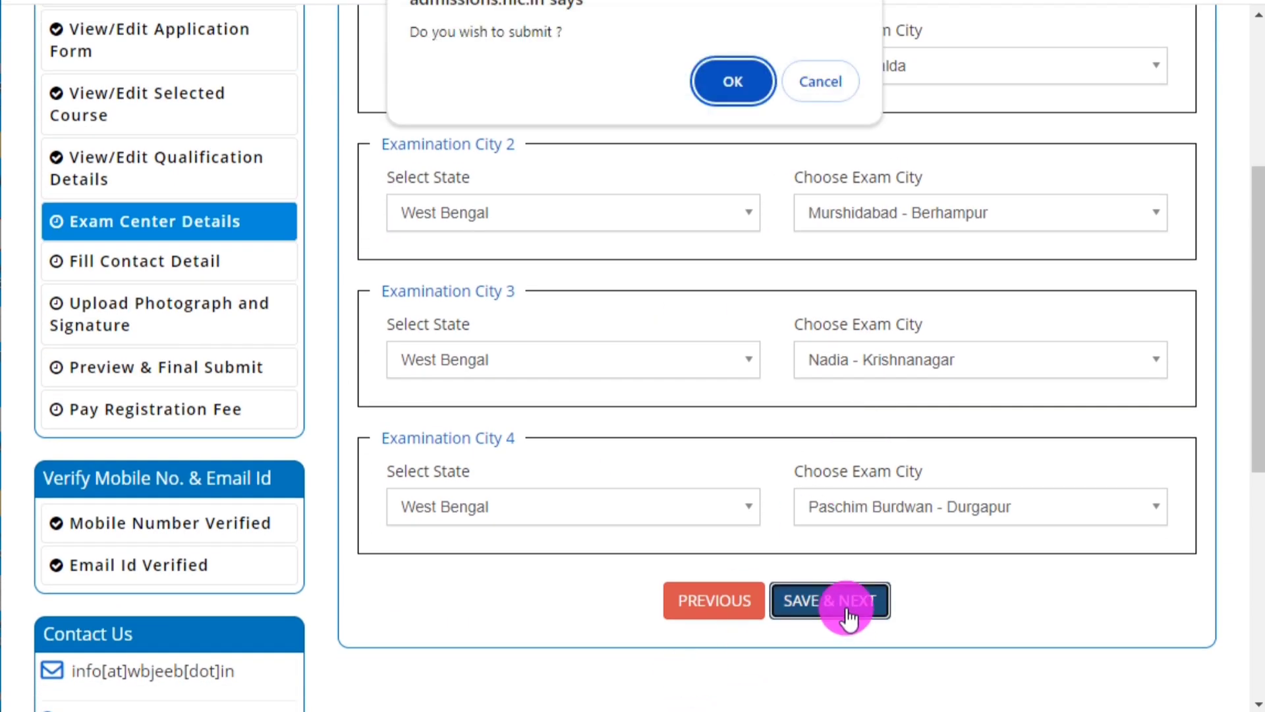
click(706, 76)
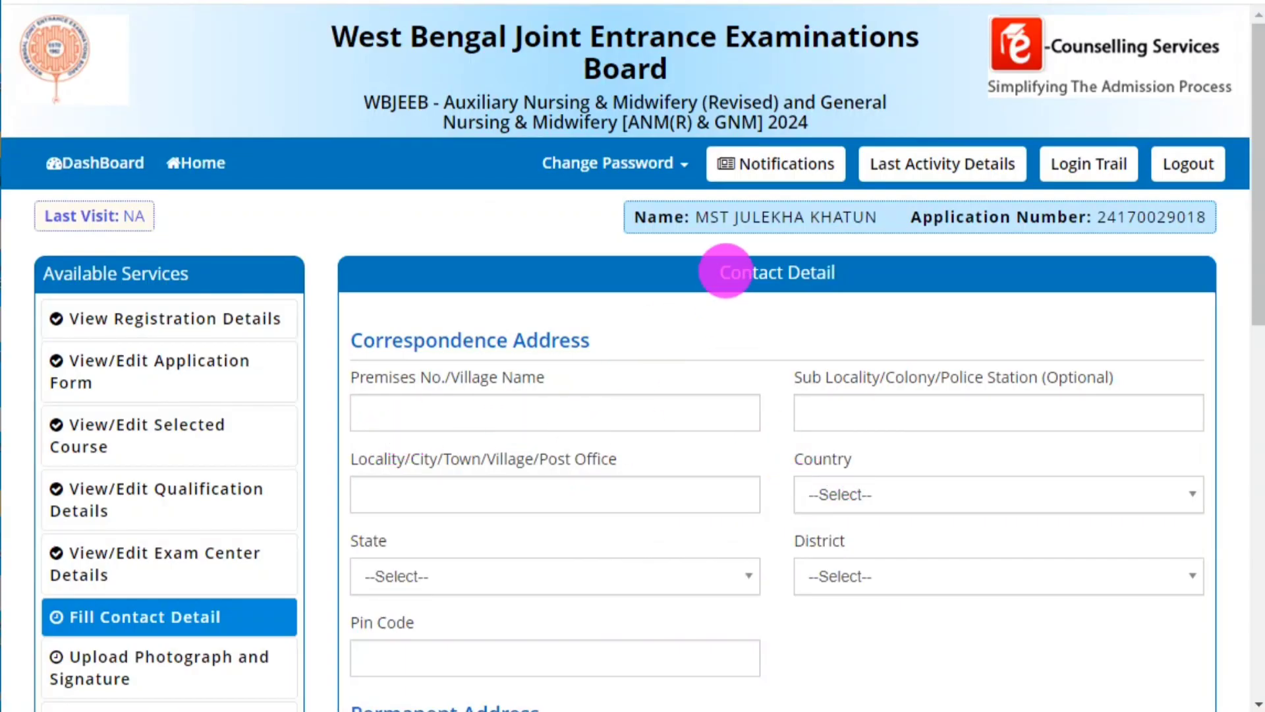
Fill the premises, sub-locality and locality fields, and set the country to India.
drag(725, 269, 913, 273)
click(819, 322)
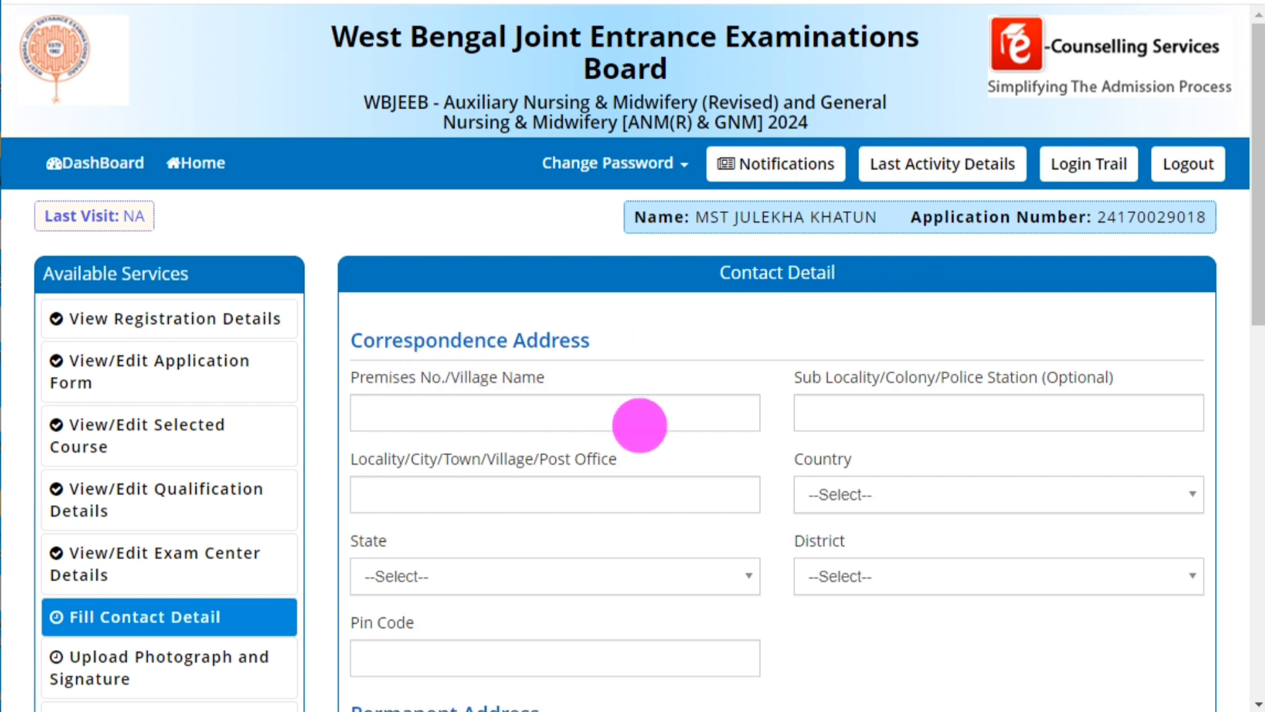
click(394, 417)
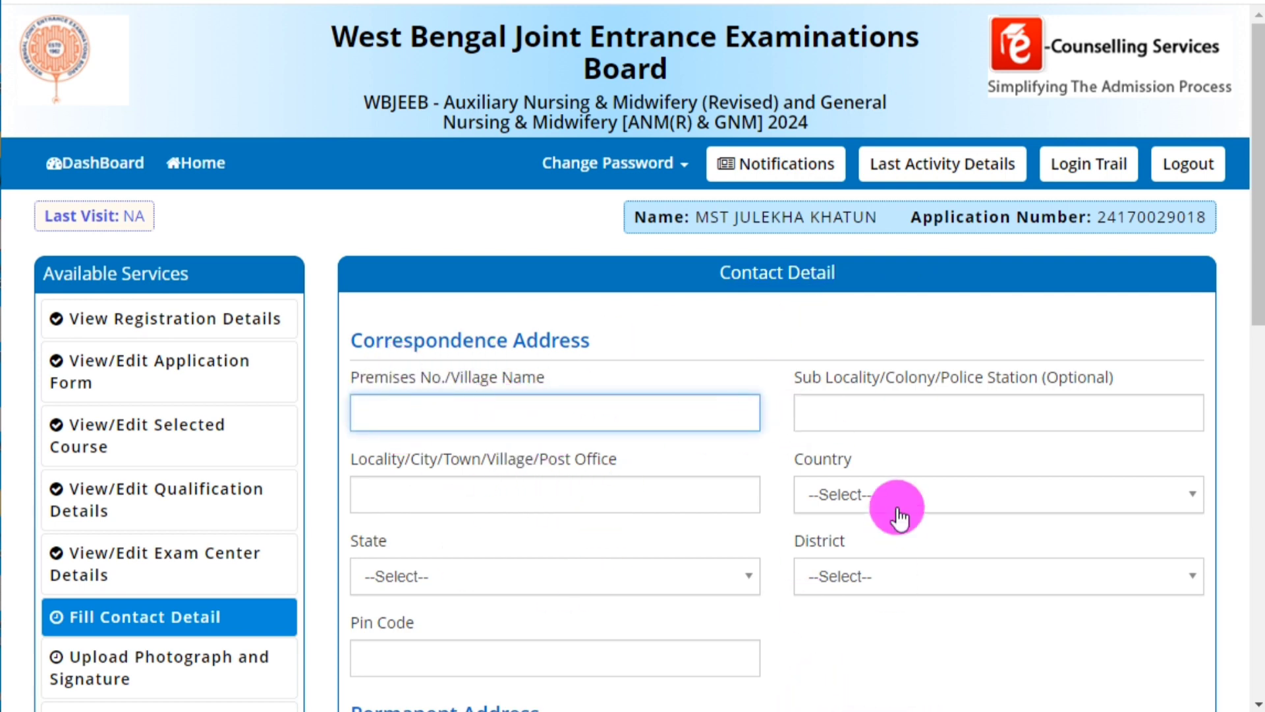
click(876, 418)
click(416, 492)
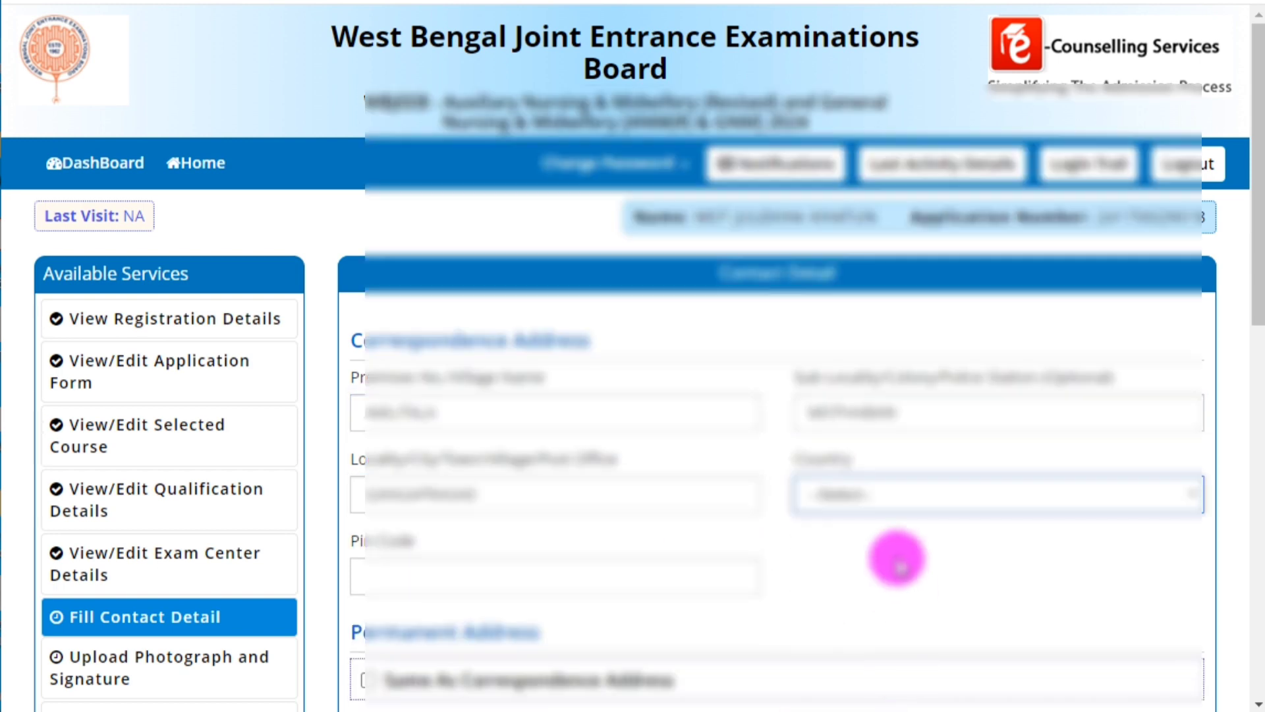
click(892, 491)
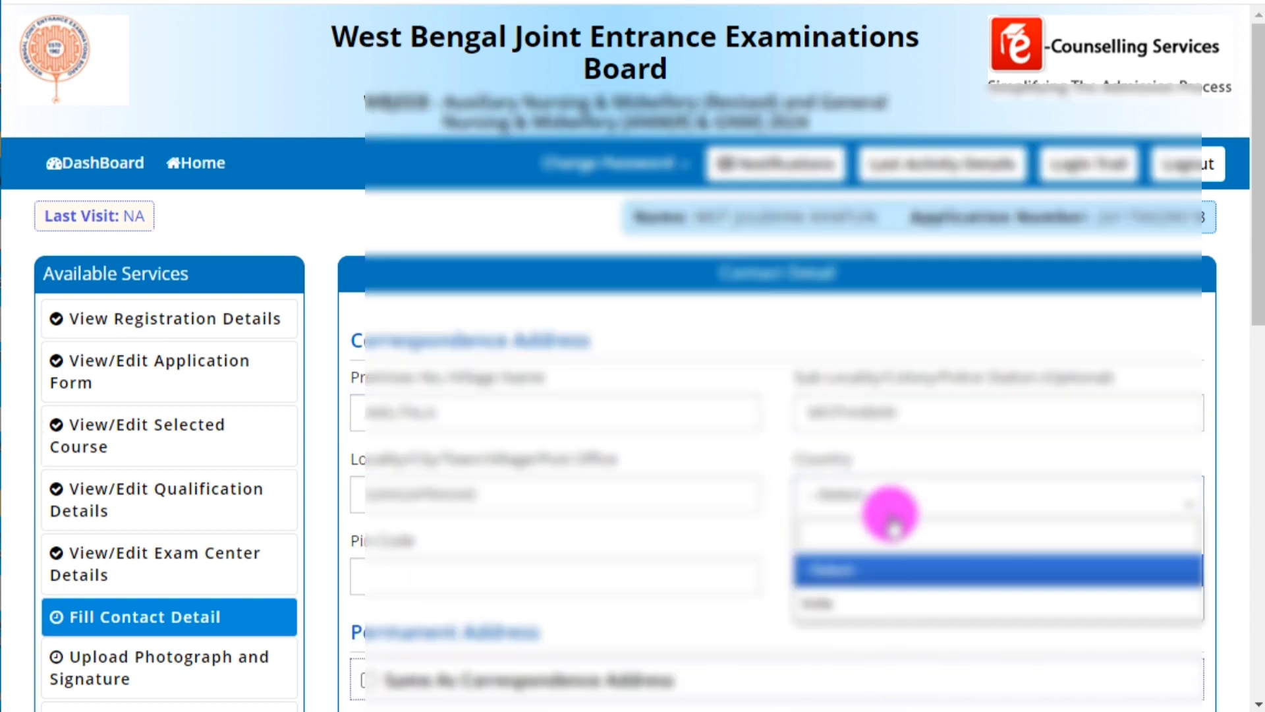
click(860, 596)
Set the state to West Bengal, pick the district, and enter the pin code.
click(506, 579)
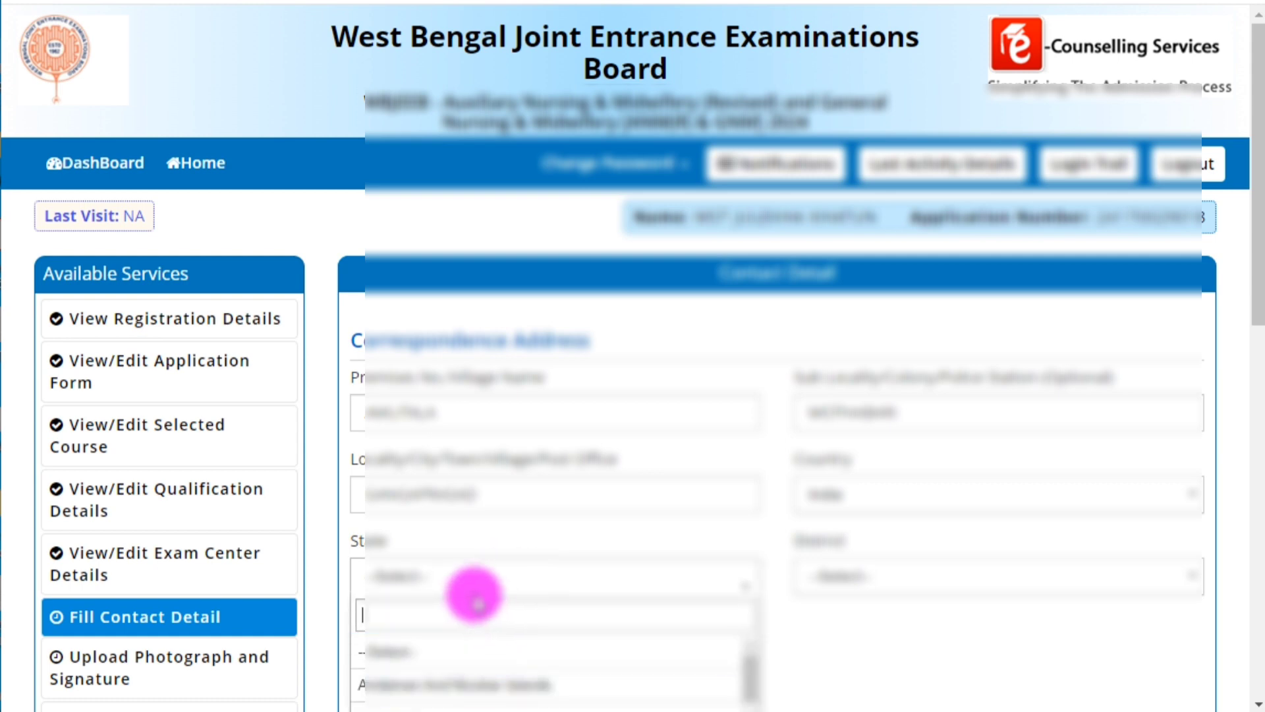
scroll(473, 595, down, 3)
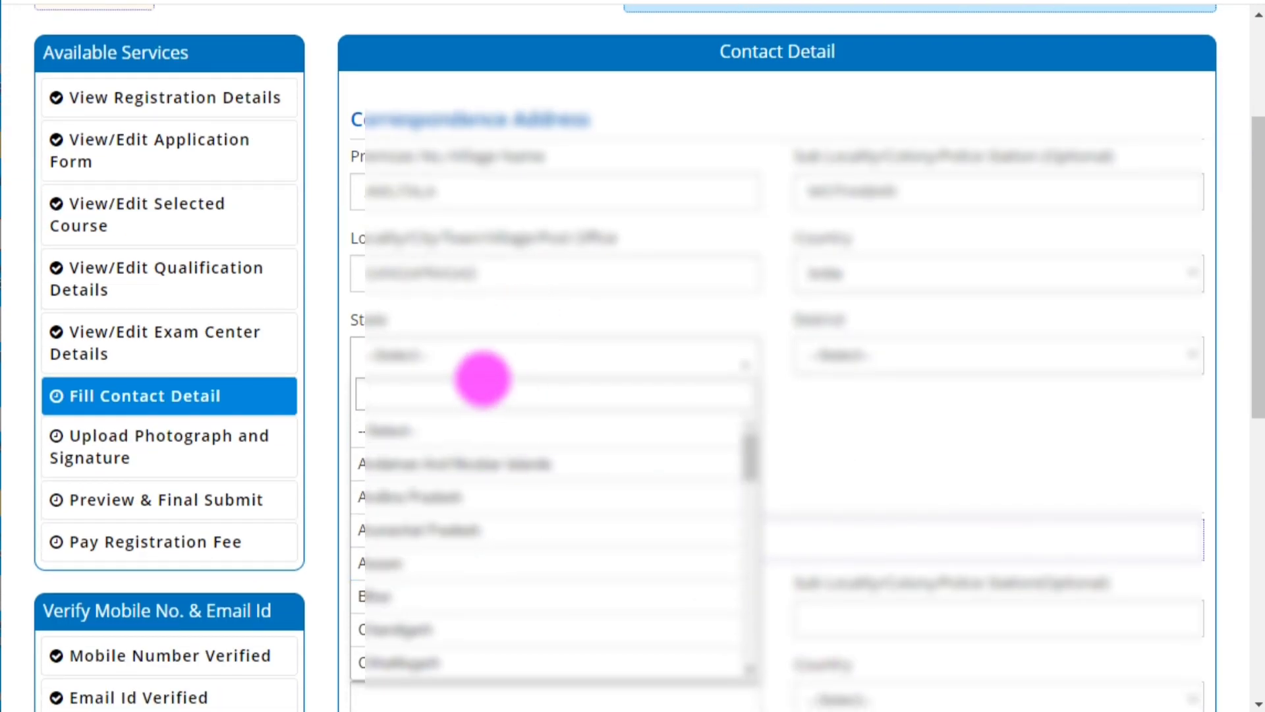
text(we)
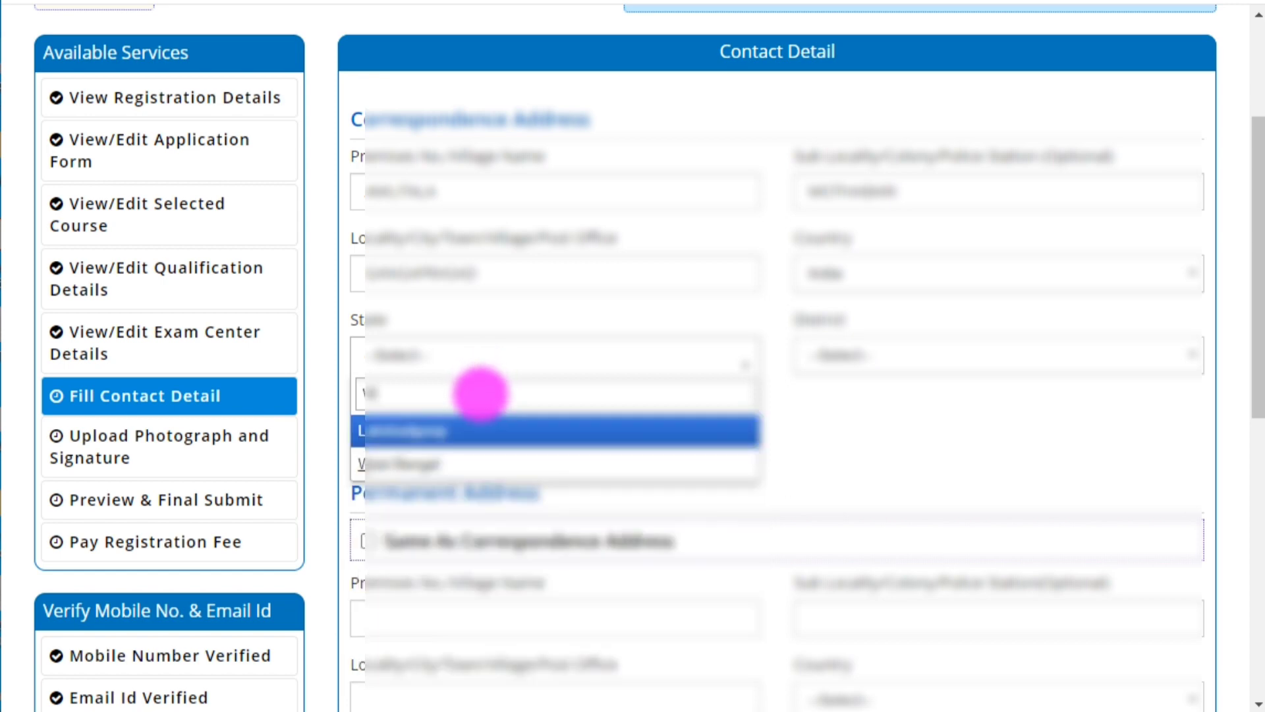
click(418, 469)
click(926, 371)
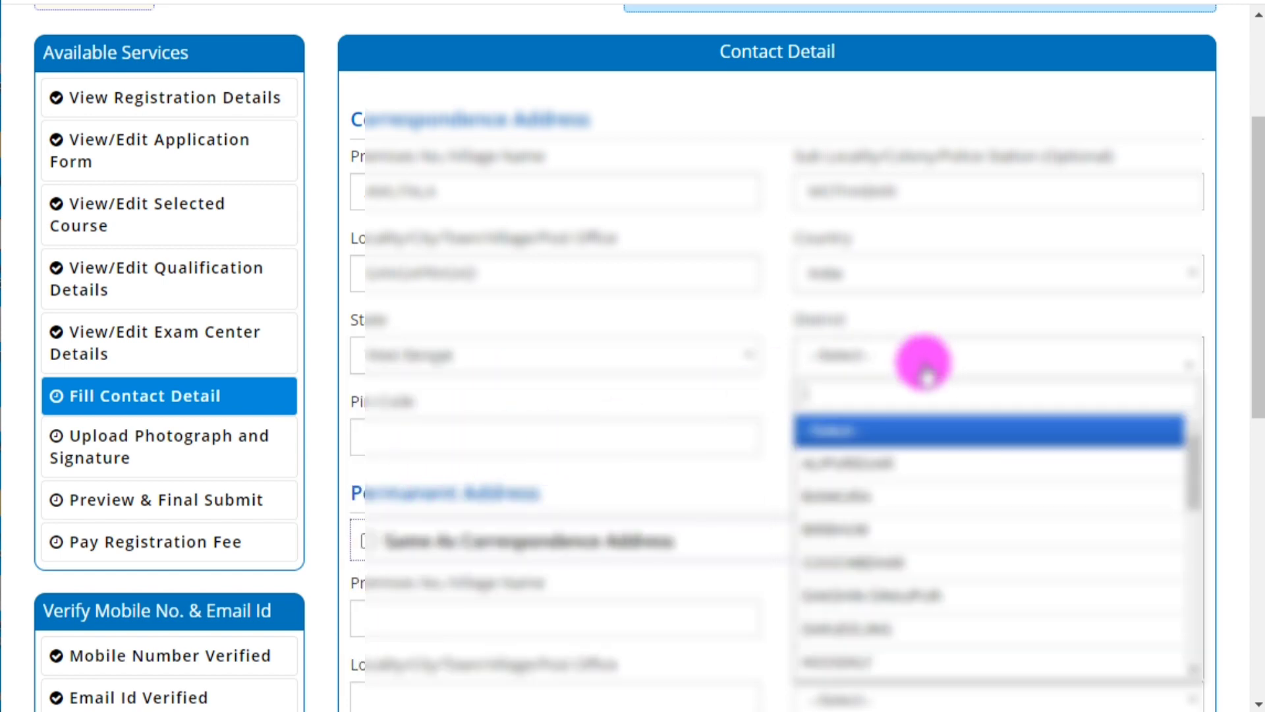
text(m)
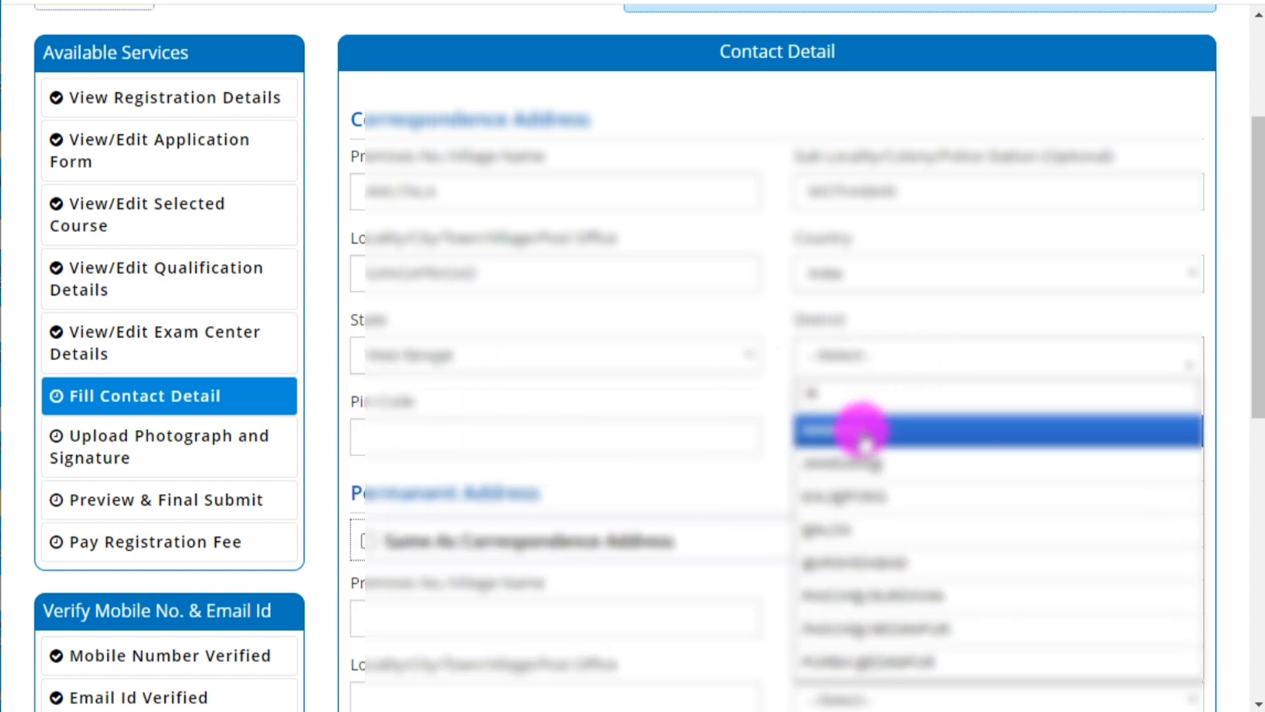
click(847, 529)
click(485, 438)
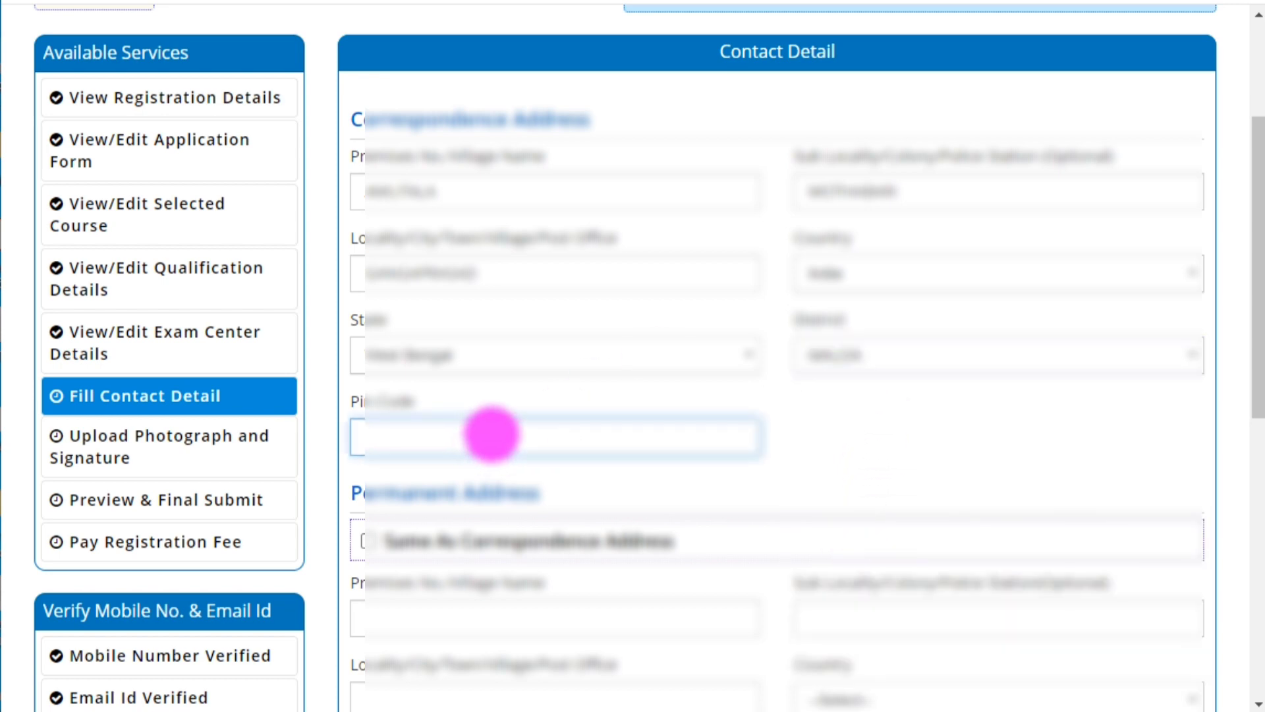
text(7)
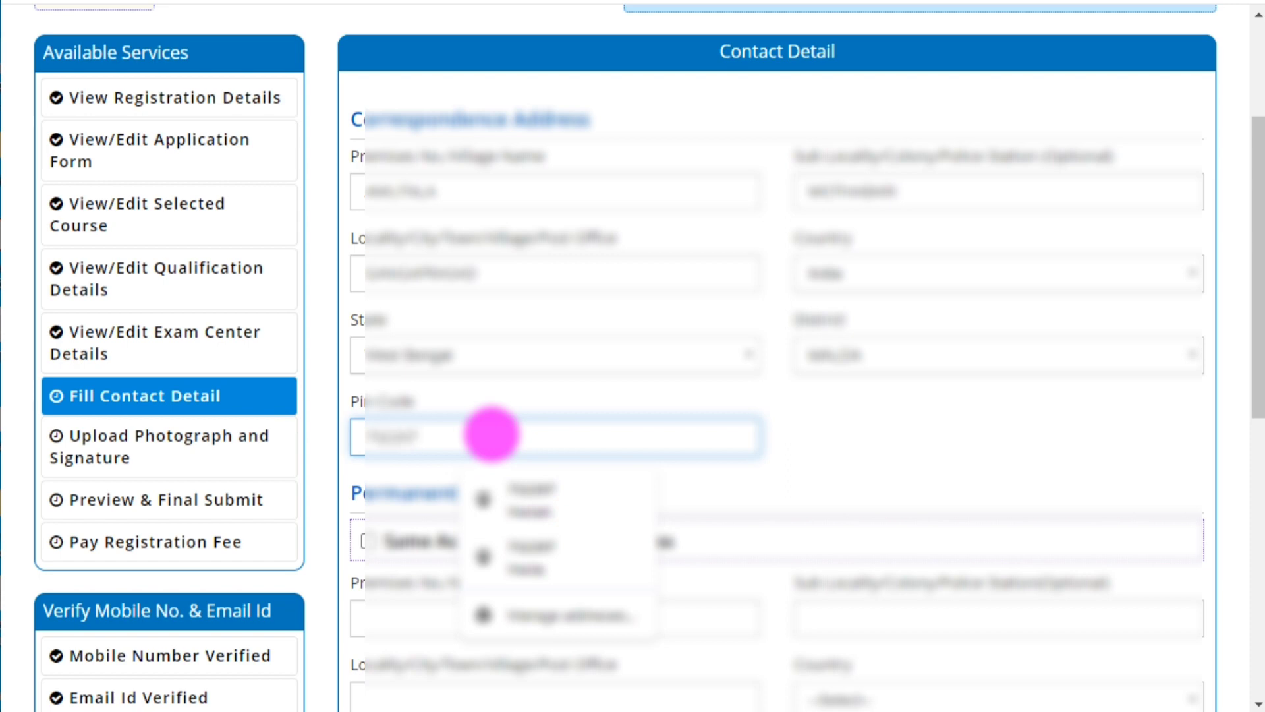
click(831, 392)
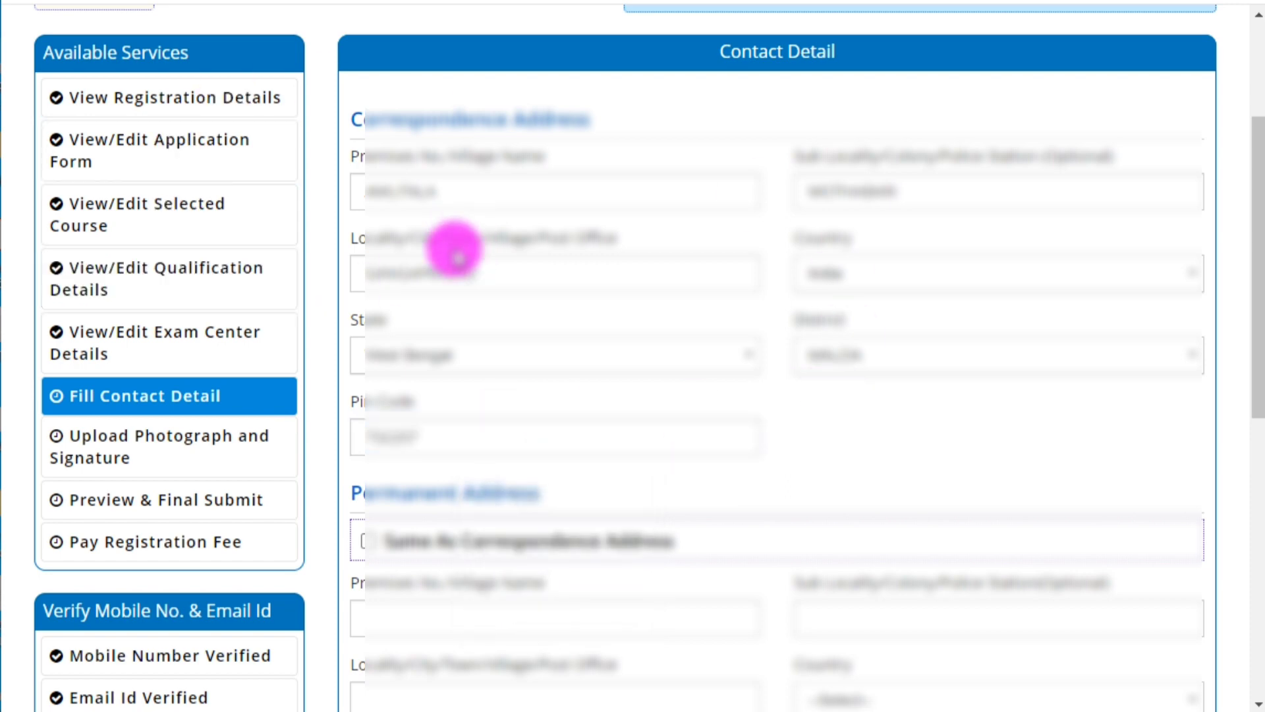
Mark the permanent address same as correspondence, then save the contact details and confirm.
drag(359, 497, 579, 499)
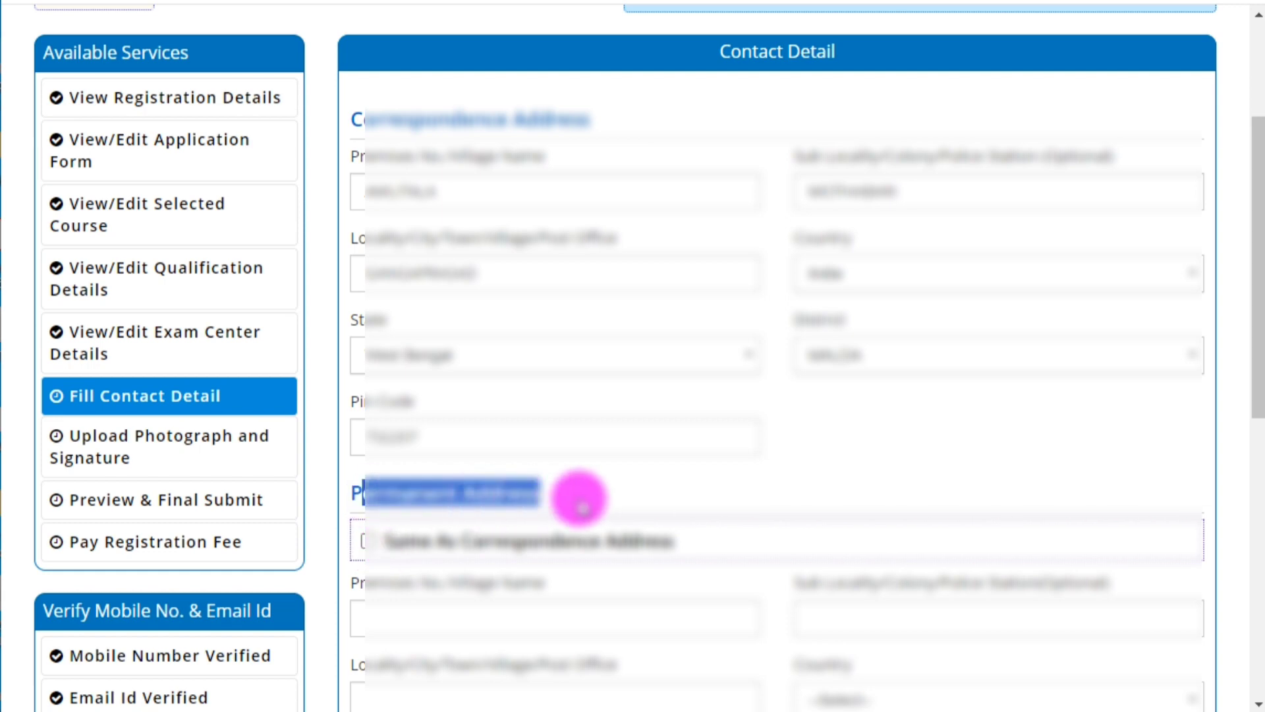
click(579, 501)
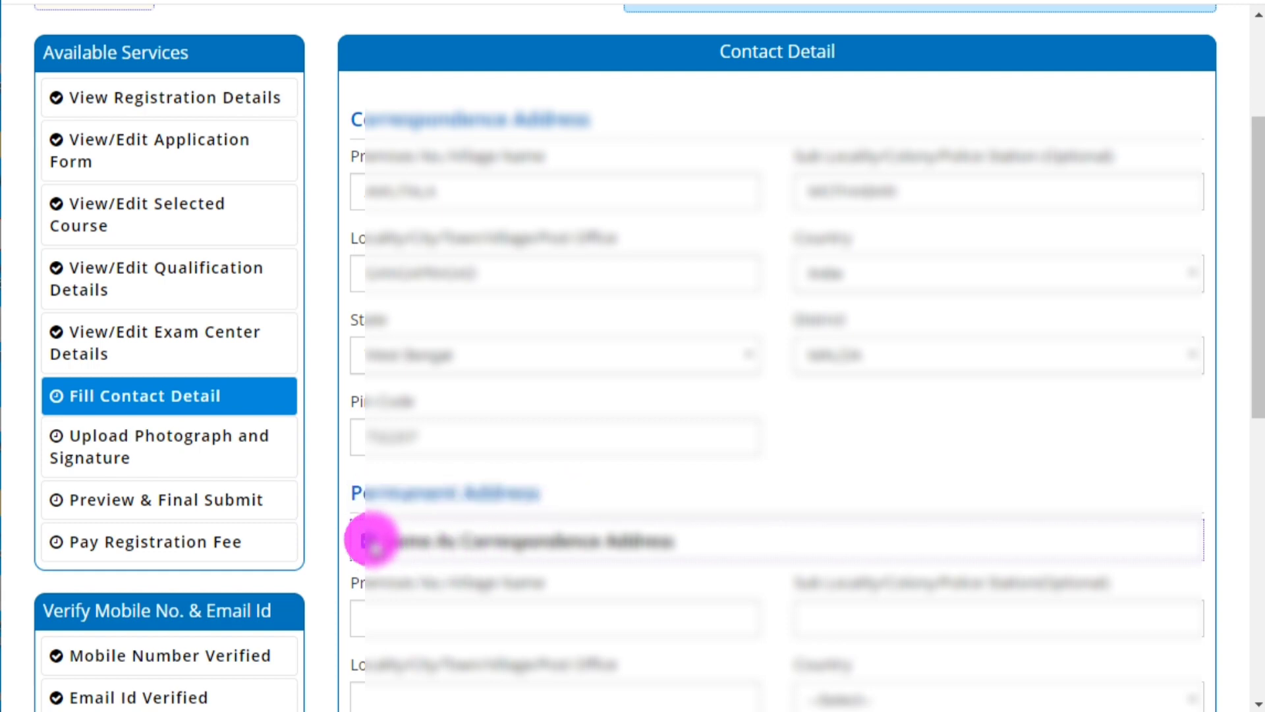
click(370, 542)
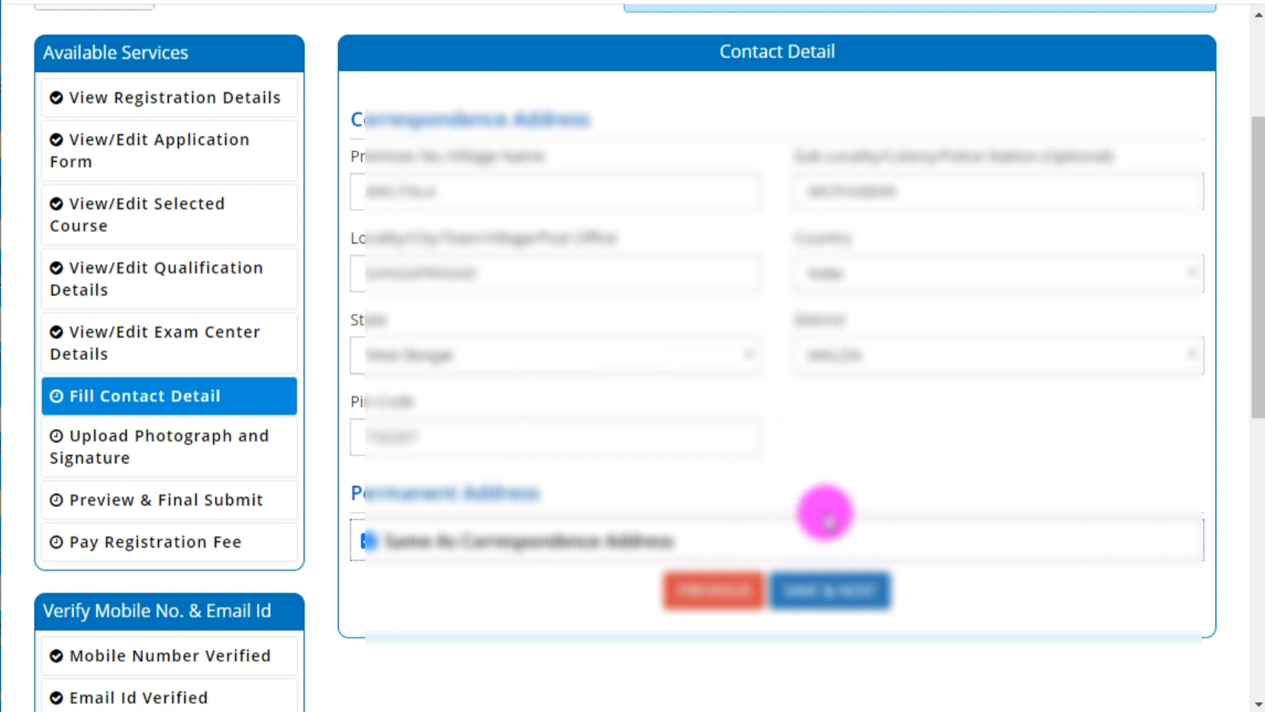
scroll(823, 511, up, 2)
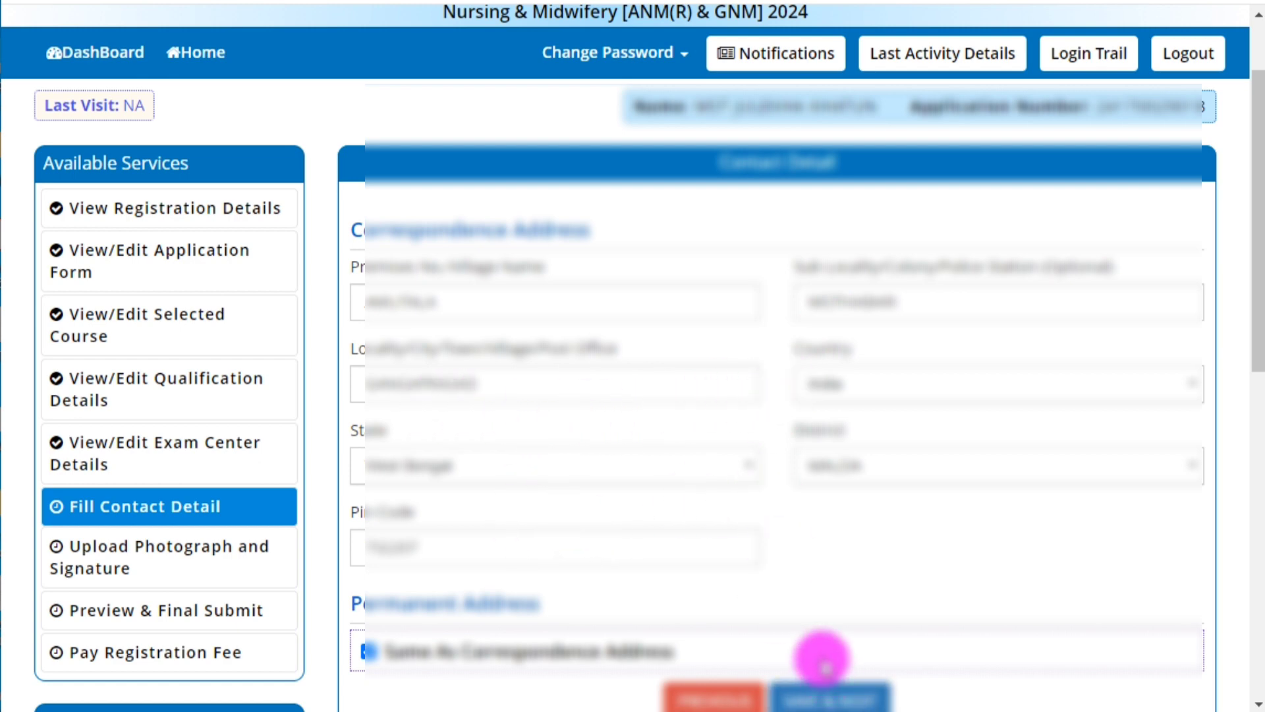
click(806, 695)
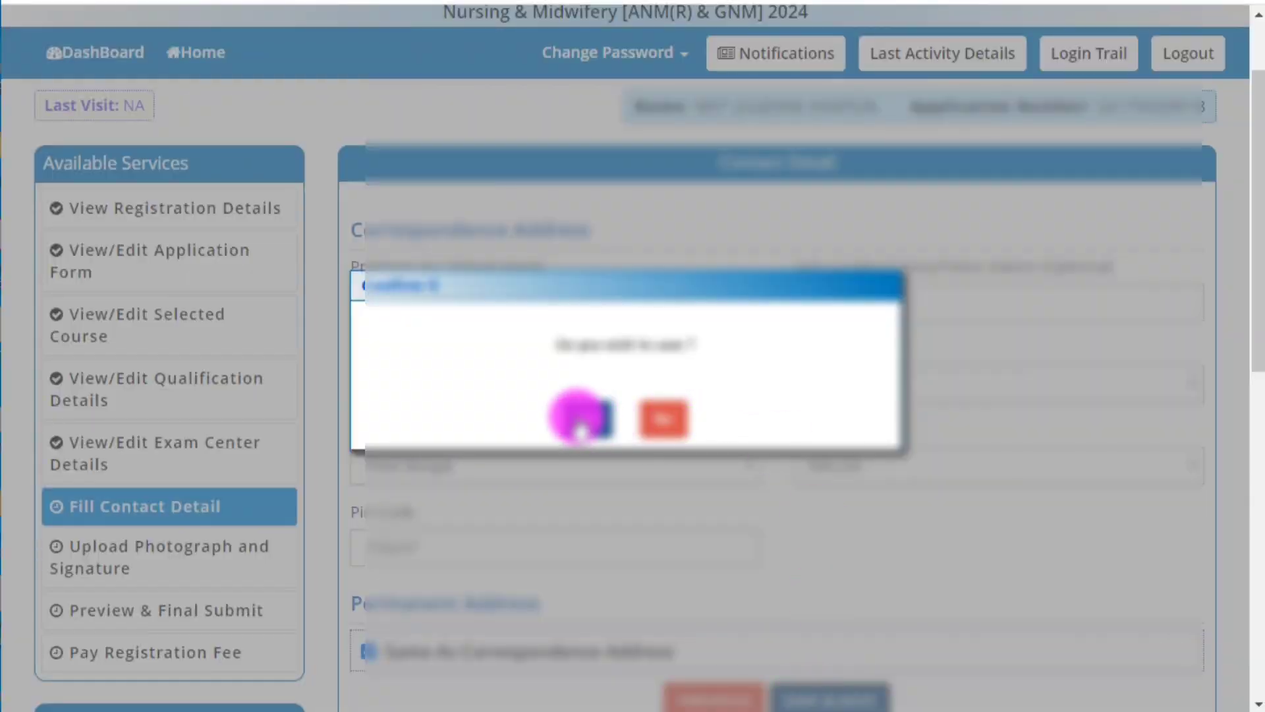
click(579, 425)
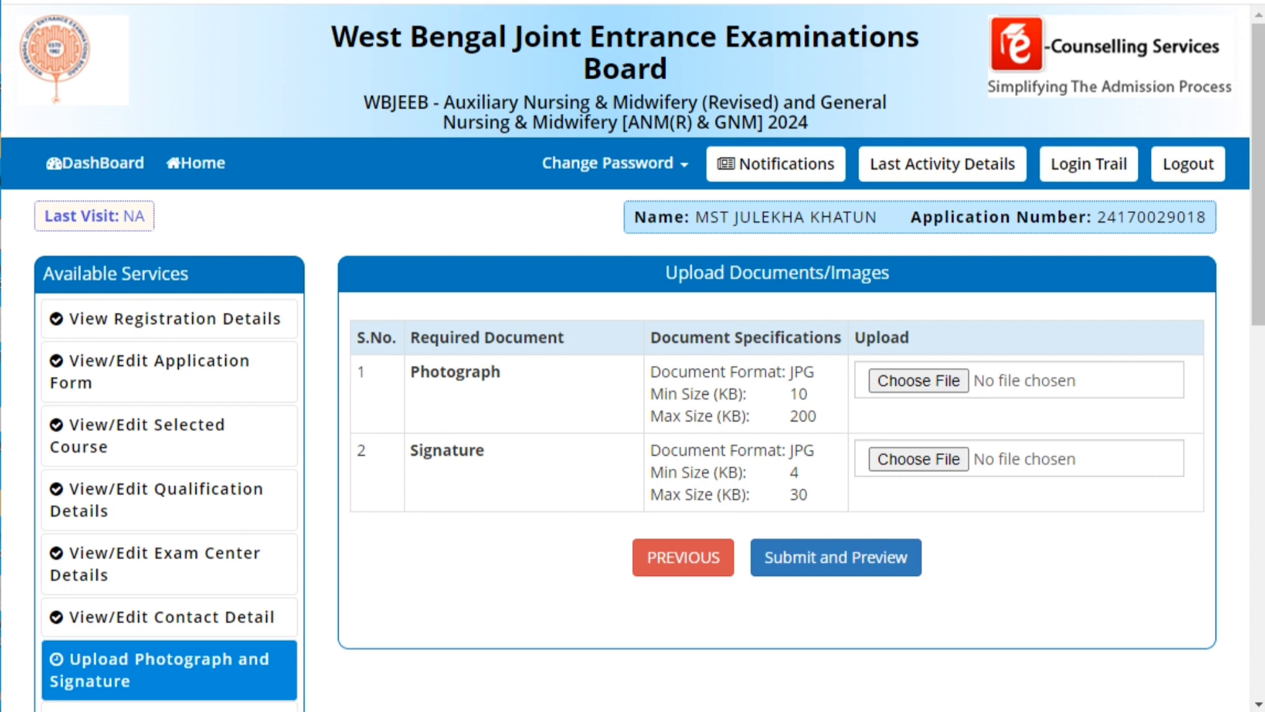
Highlight the photograph/signature upload table and the allowed formats and size limits.
mouse_move(350, 294)
mouse_down()
mouse_move(1081, 551)
mouse_move(1158, 601)
mouse_move(1206, 605)
mouse_up()
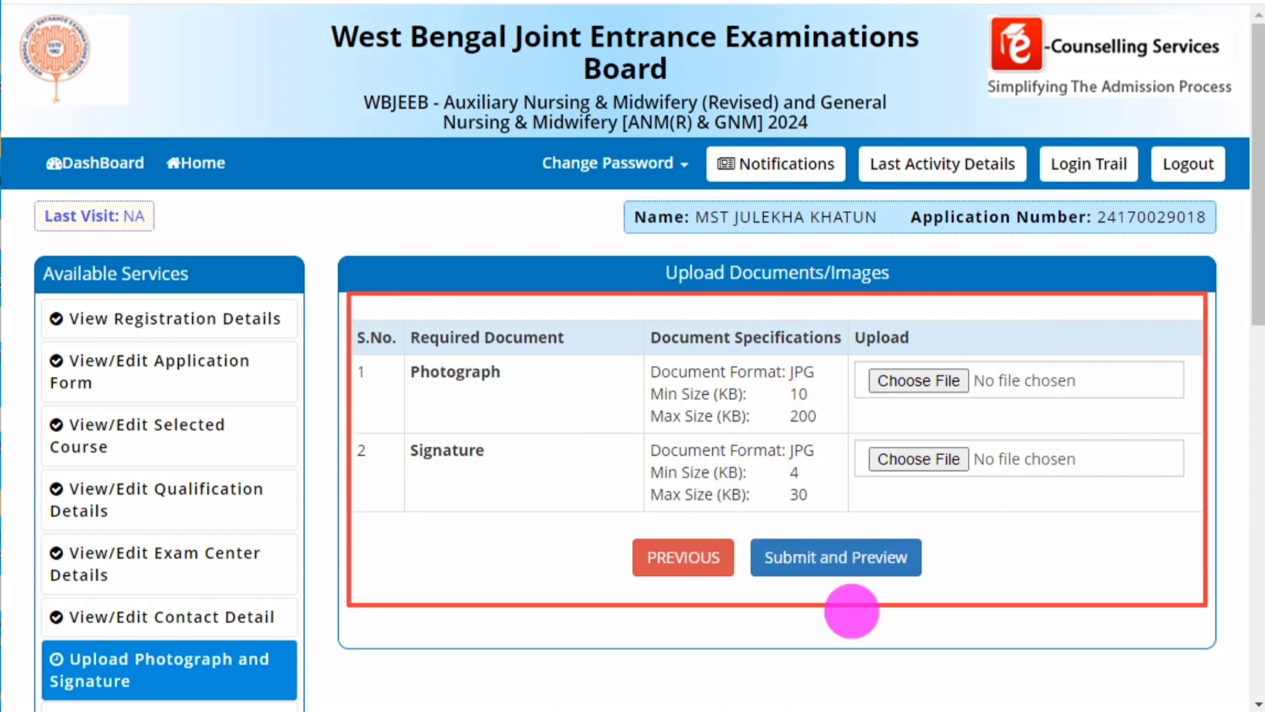
key(Escape)
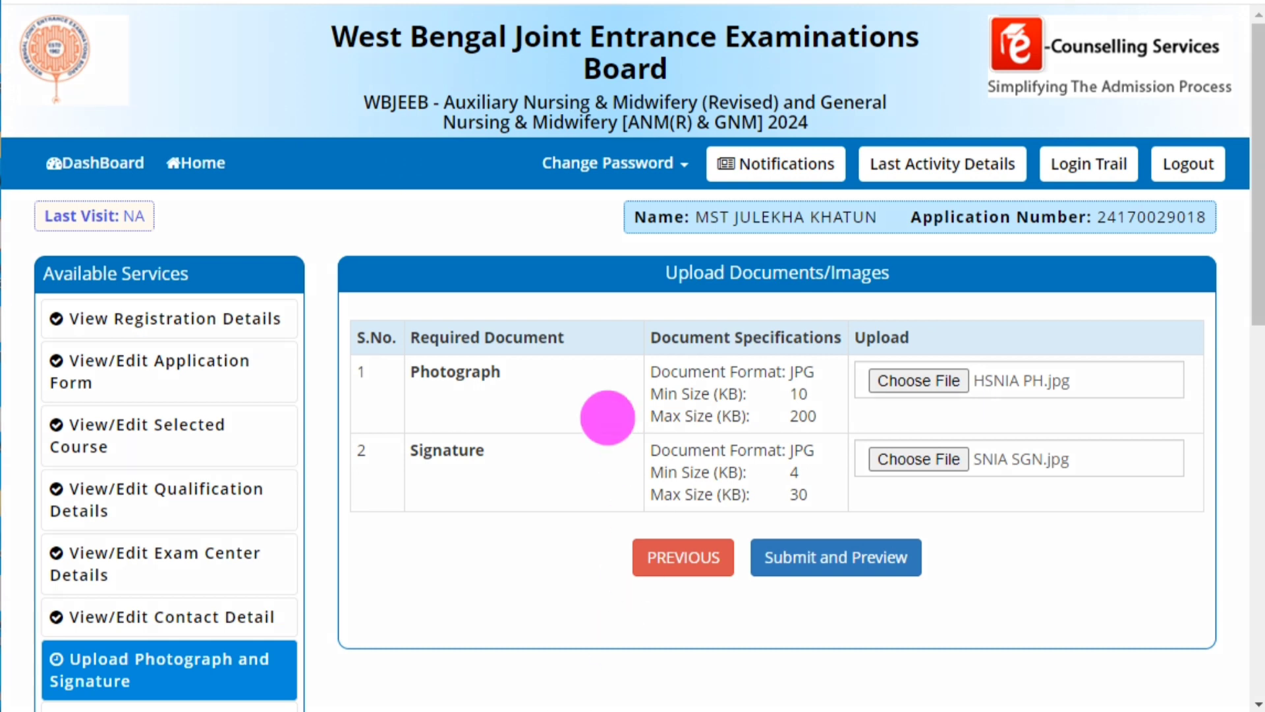
drag(616, 359, 843, 506)
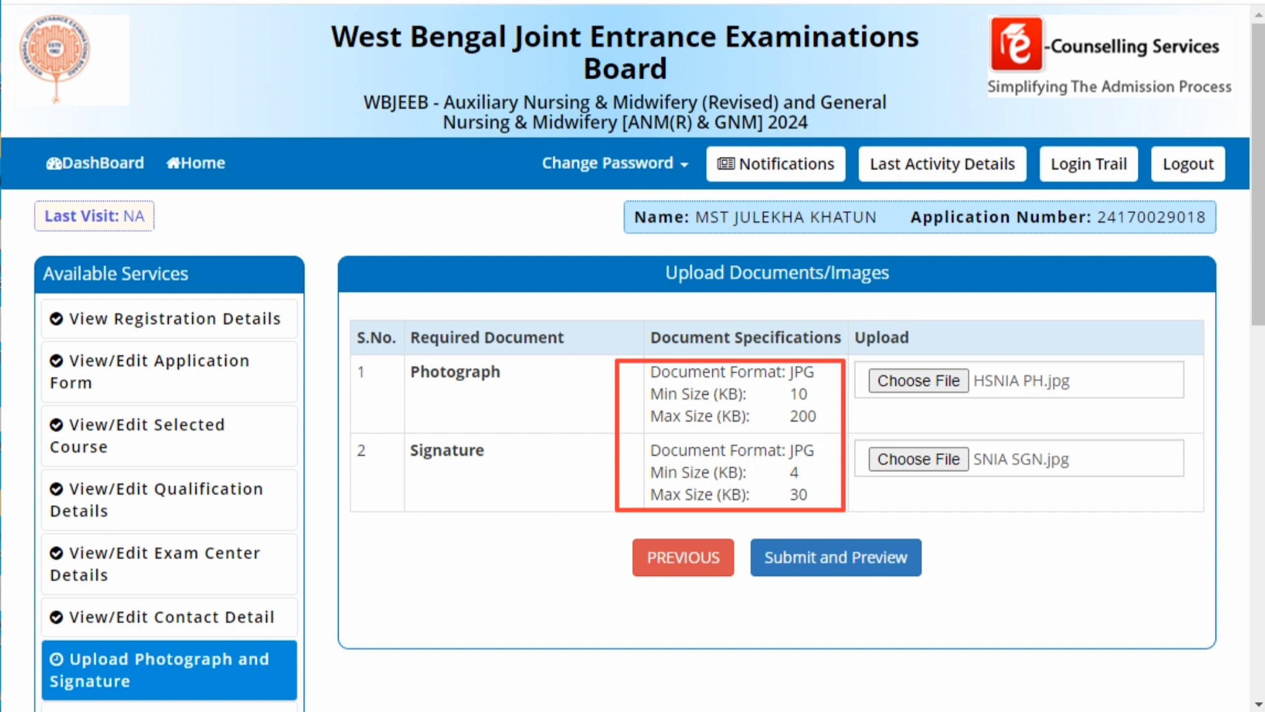
key(Escape)
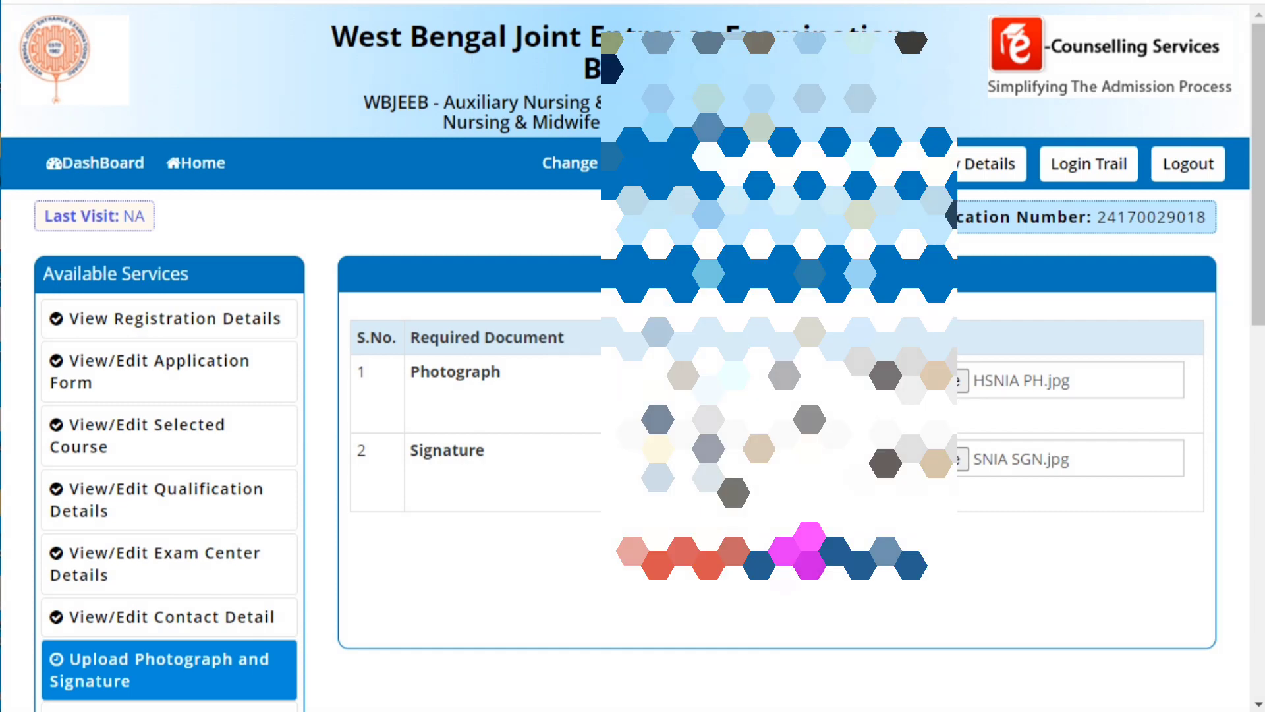
Submit the chosen images for preview and tick Self Verified for the photograph and signature.
click(811, 551)
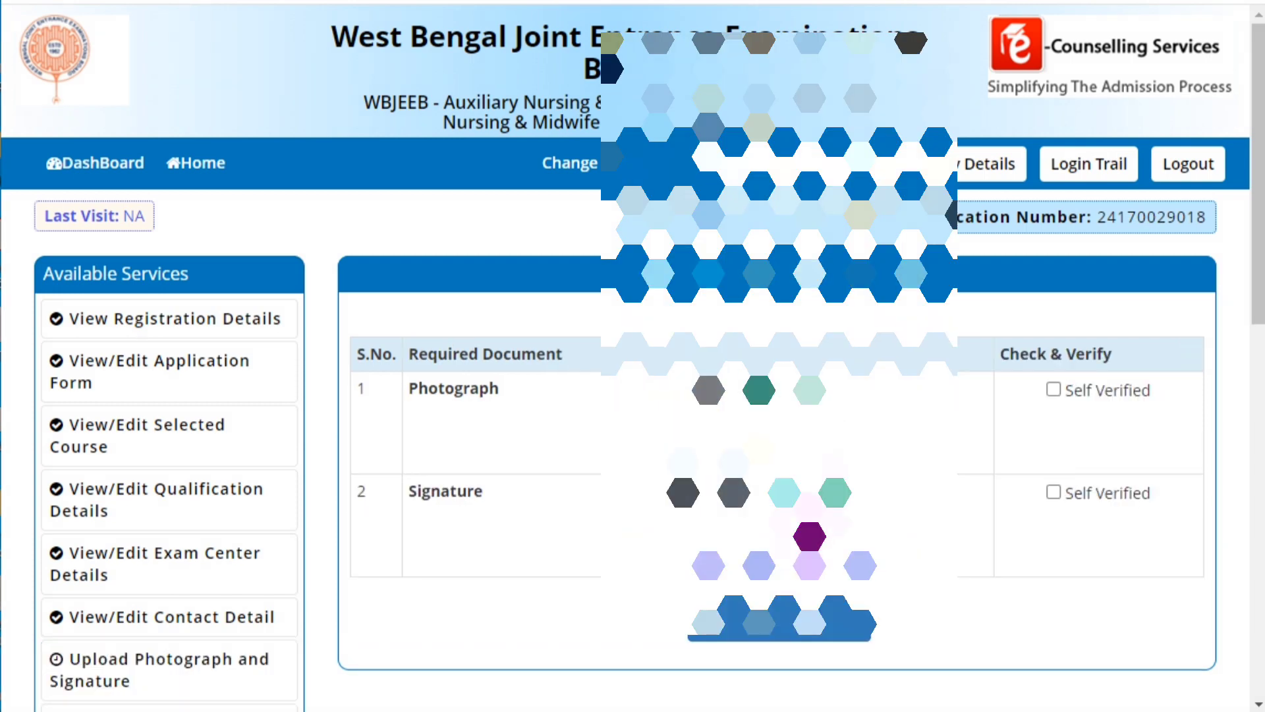
scroll(939, 480, down, 3)
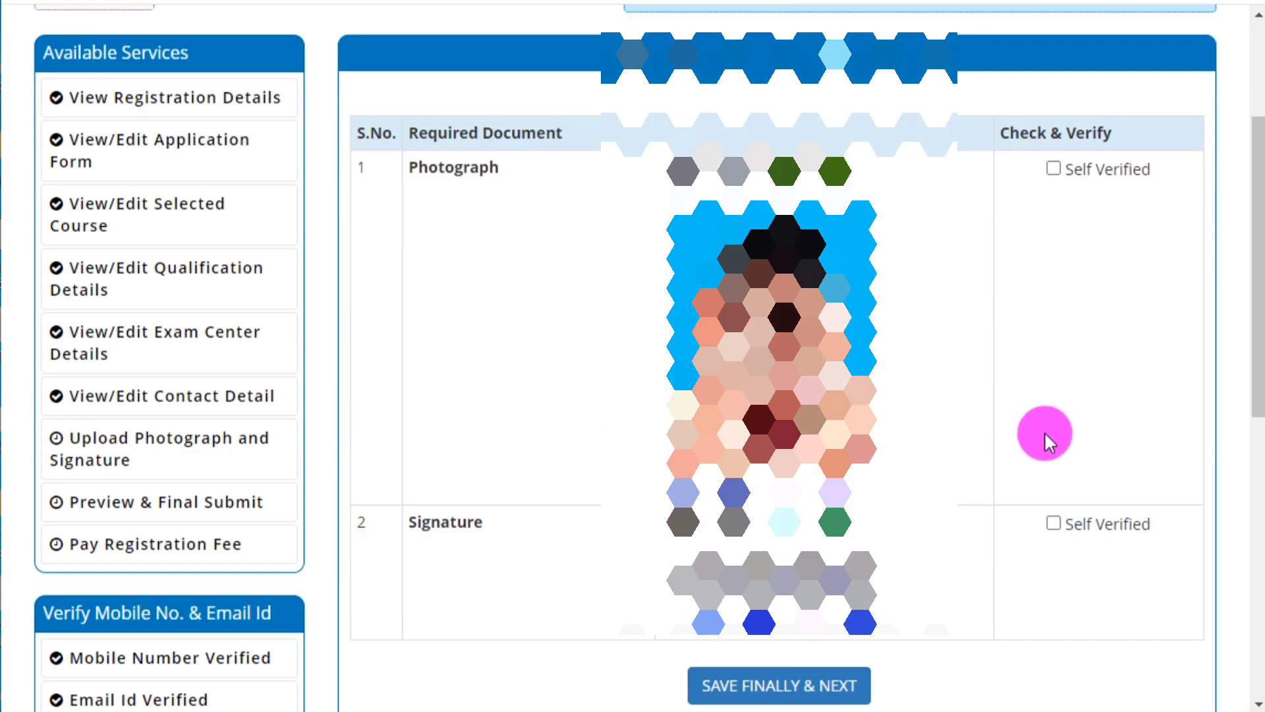
click(1054, 170)
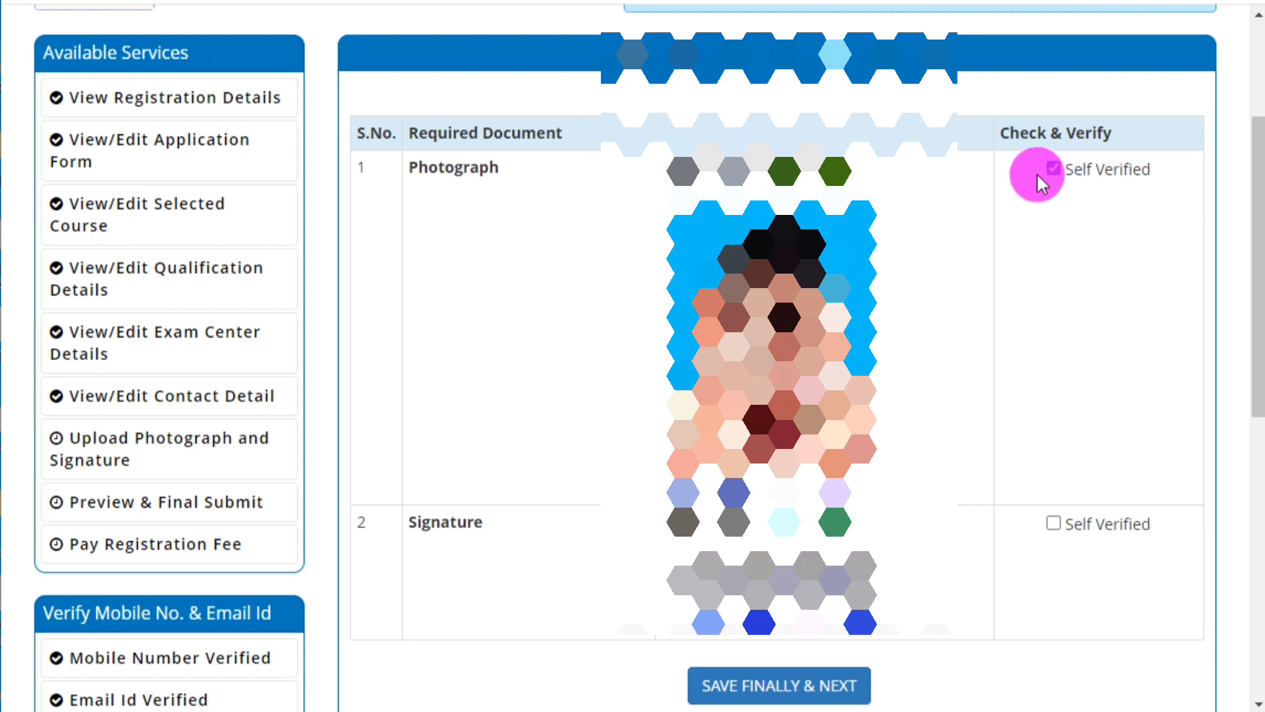
click(1052, 528)
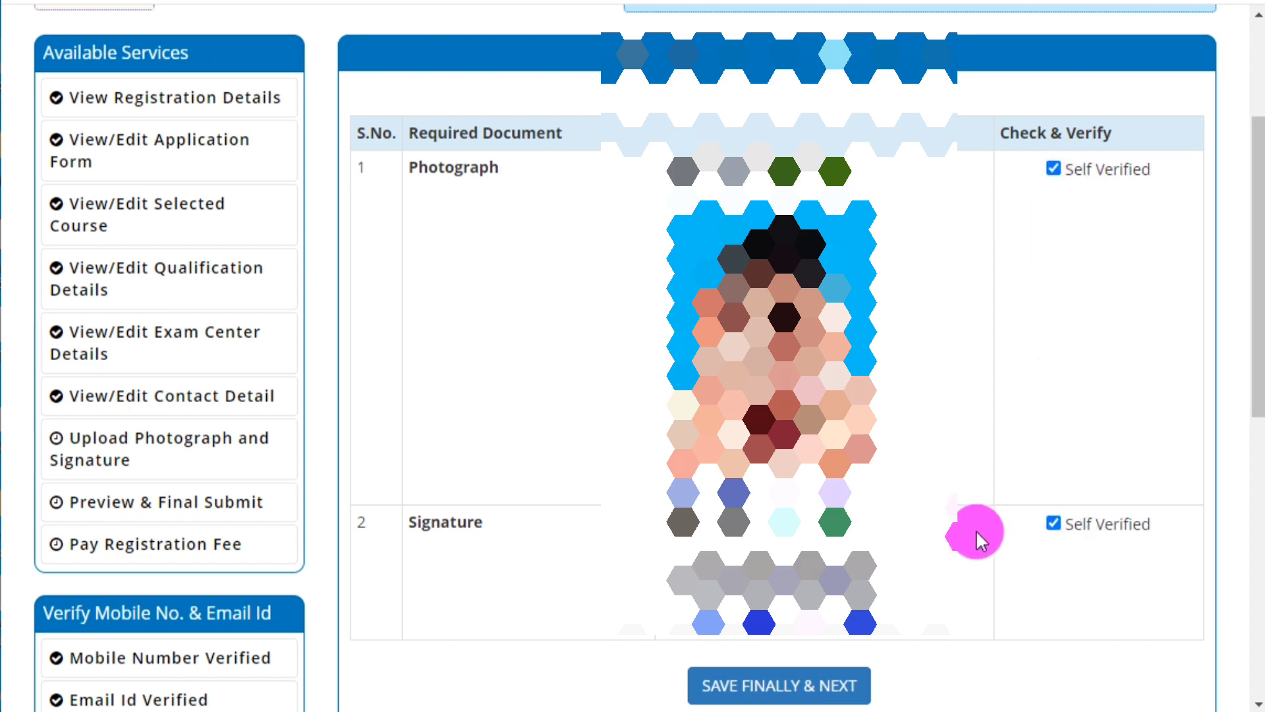
Save the verified images with SAVE FINALLY & NEXT, confirm, and review the preview form.
click(757, 692)
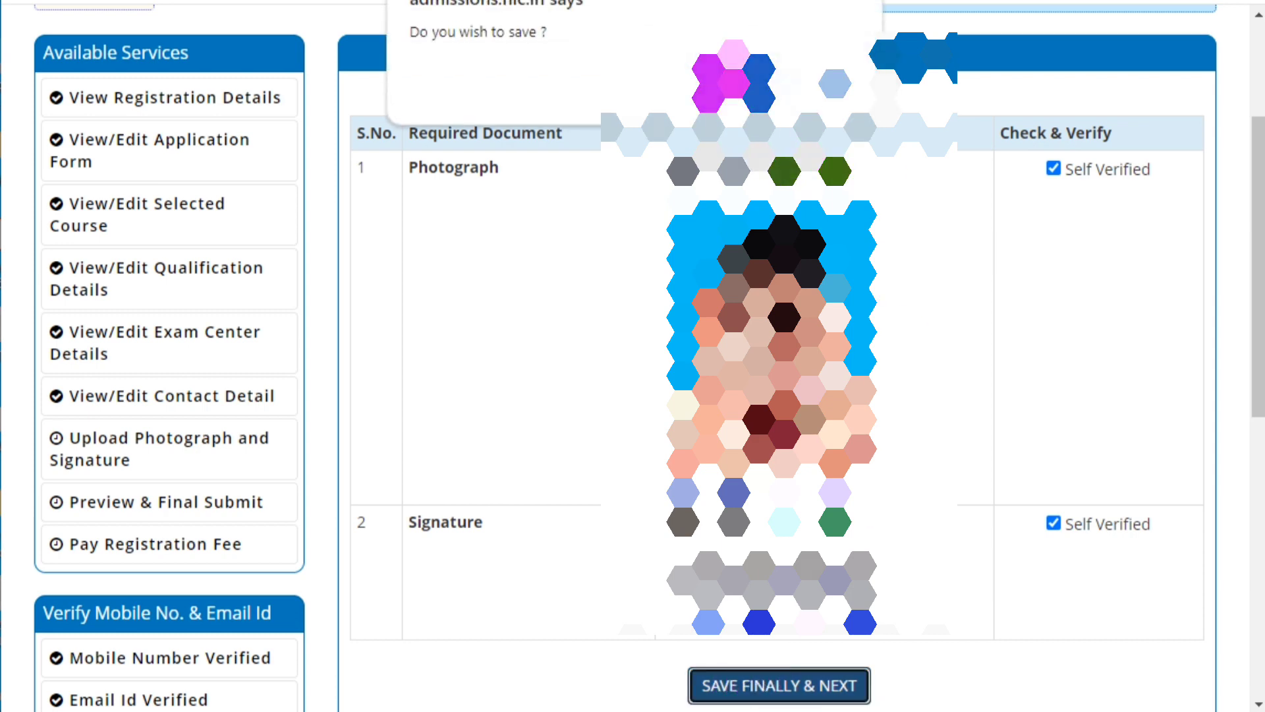
click(722, 74)
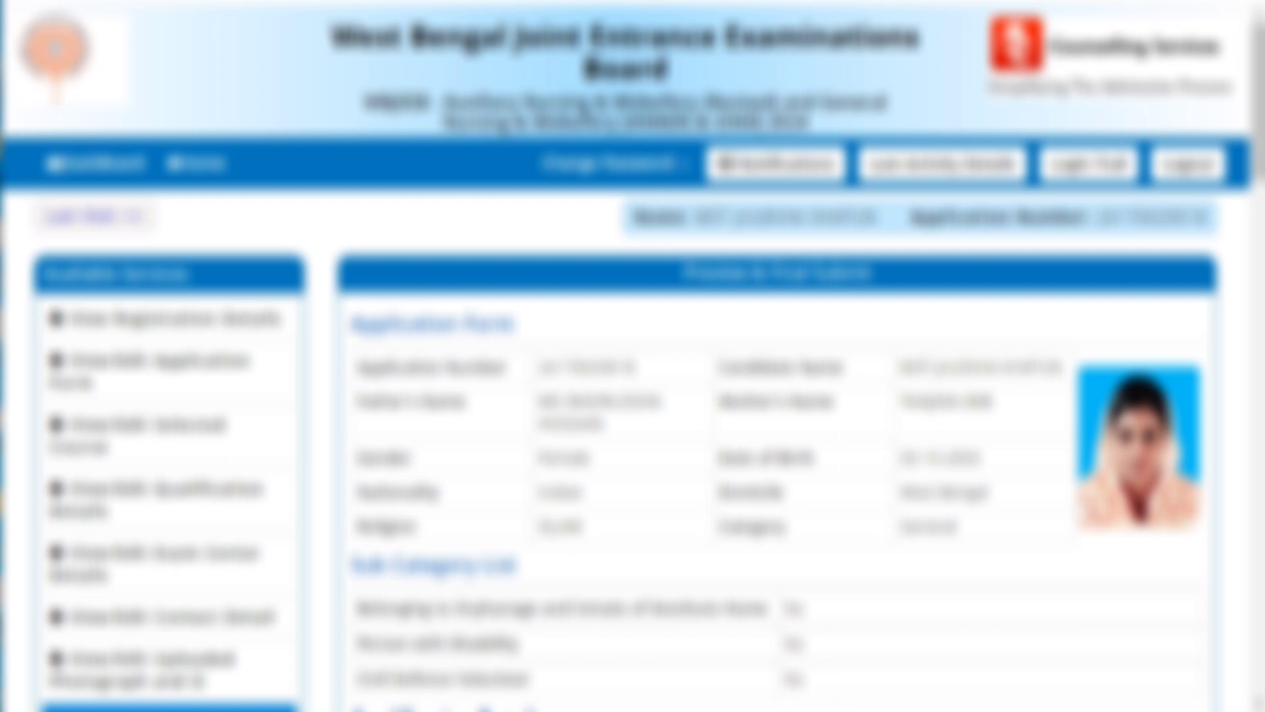
scroll(842, 461, down, 3)
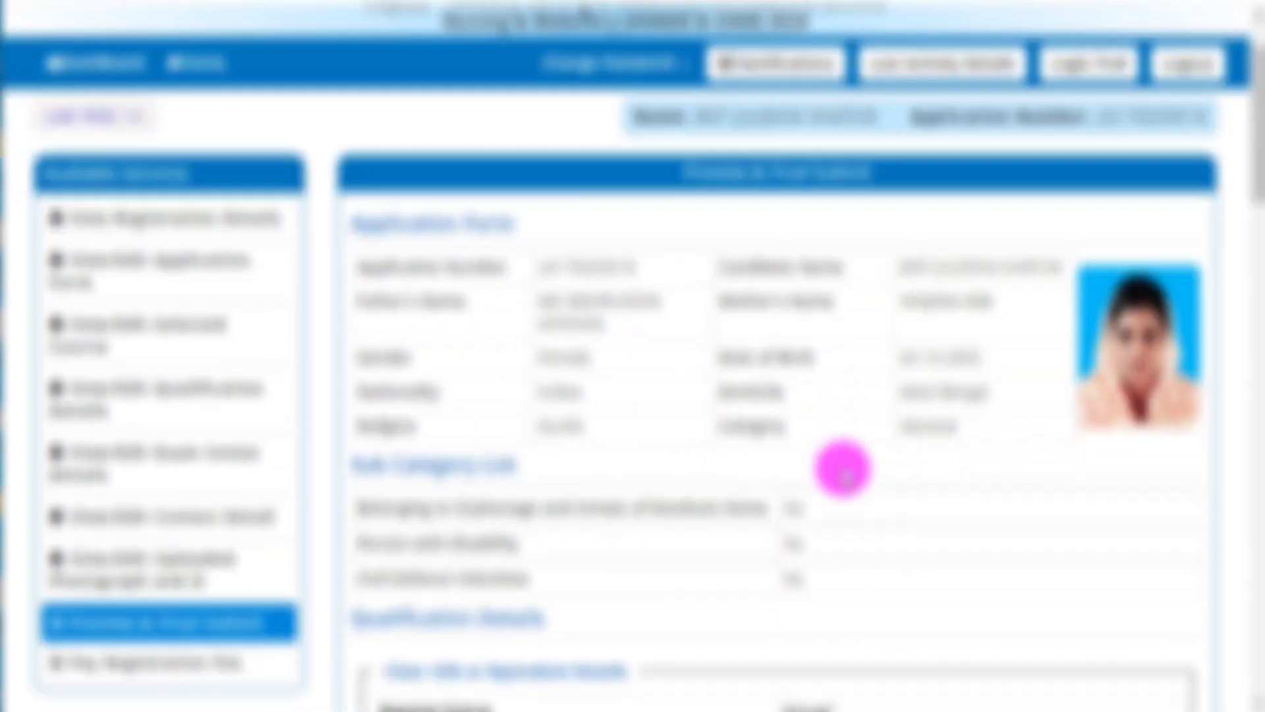
scroll(841, 469, down, 10)
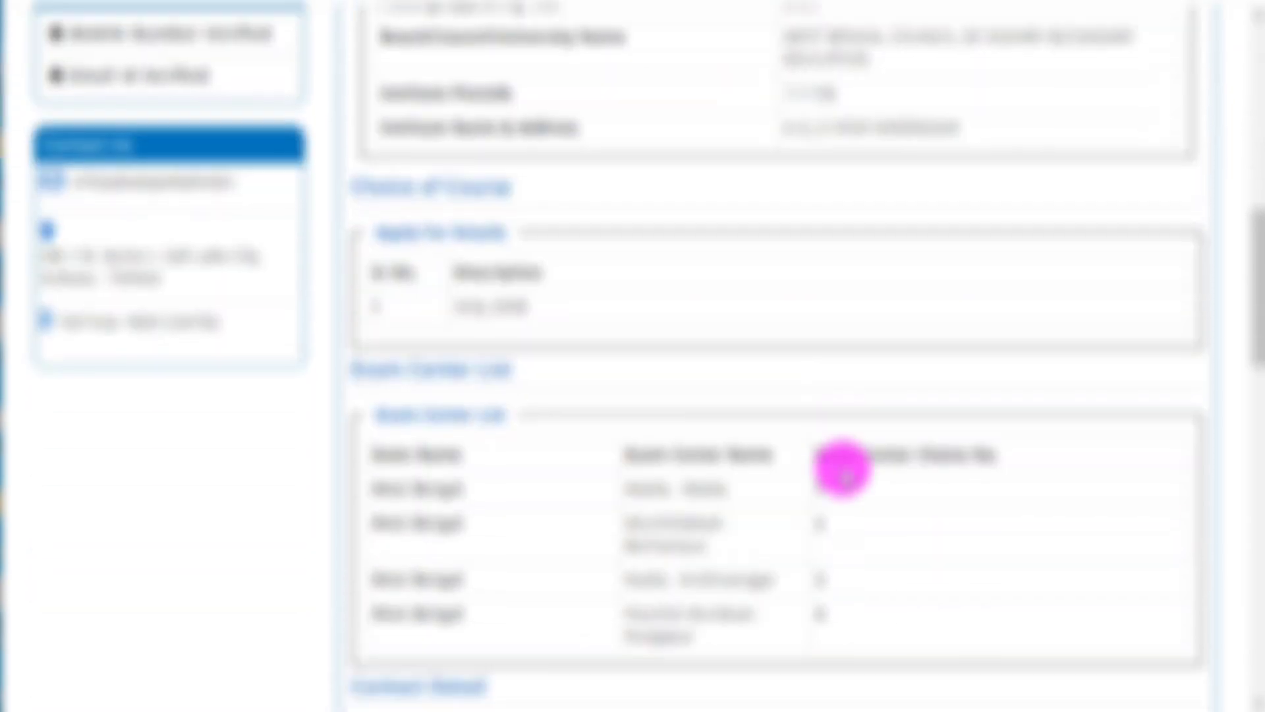
scroll(843, 469, down, 13)
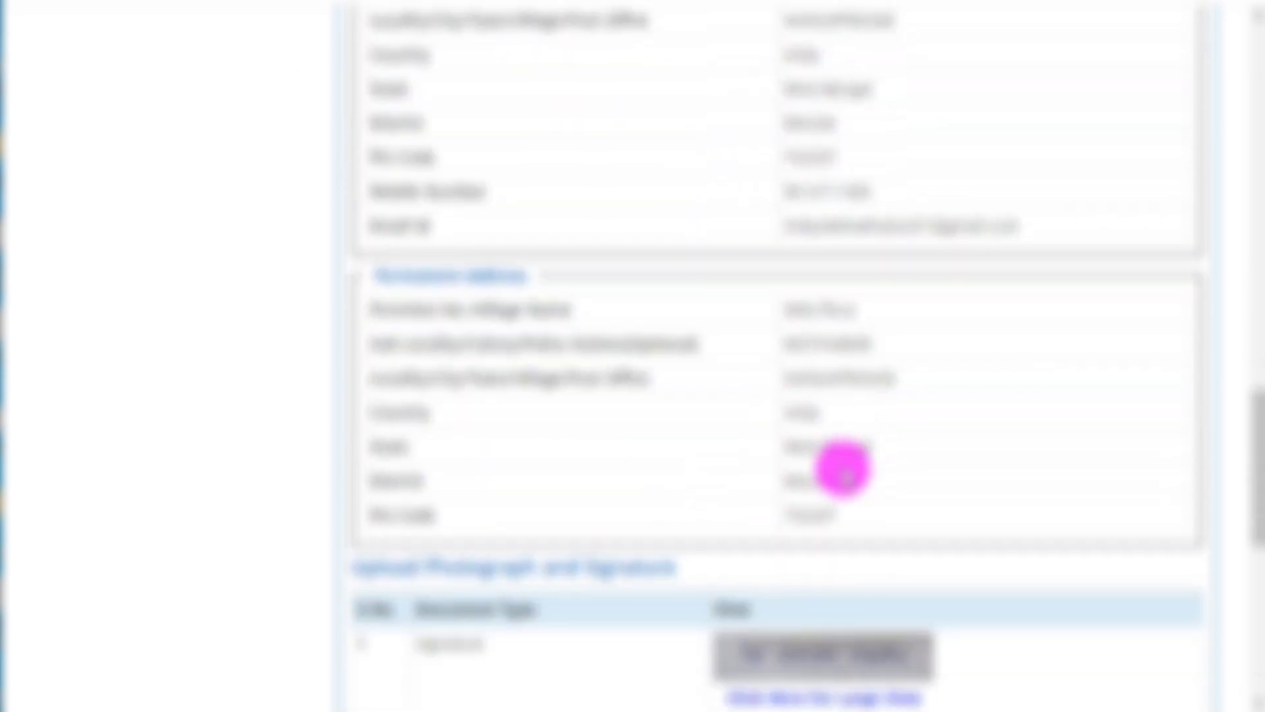
scroll(843, 469, down, 5)
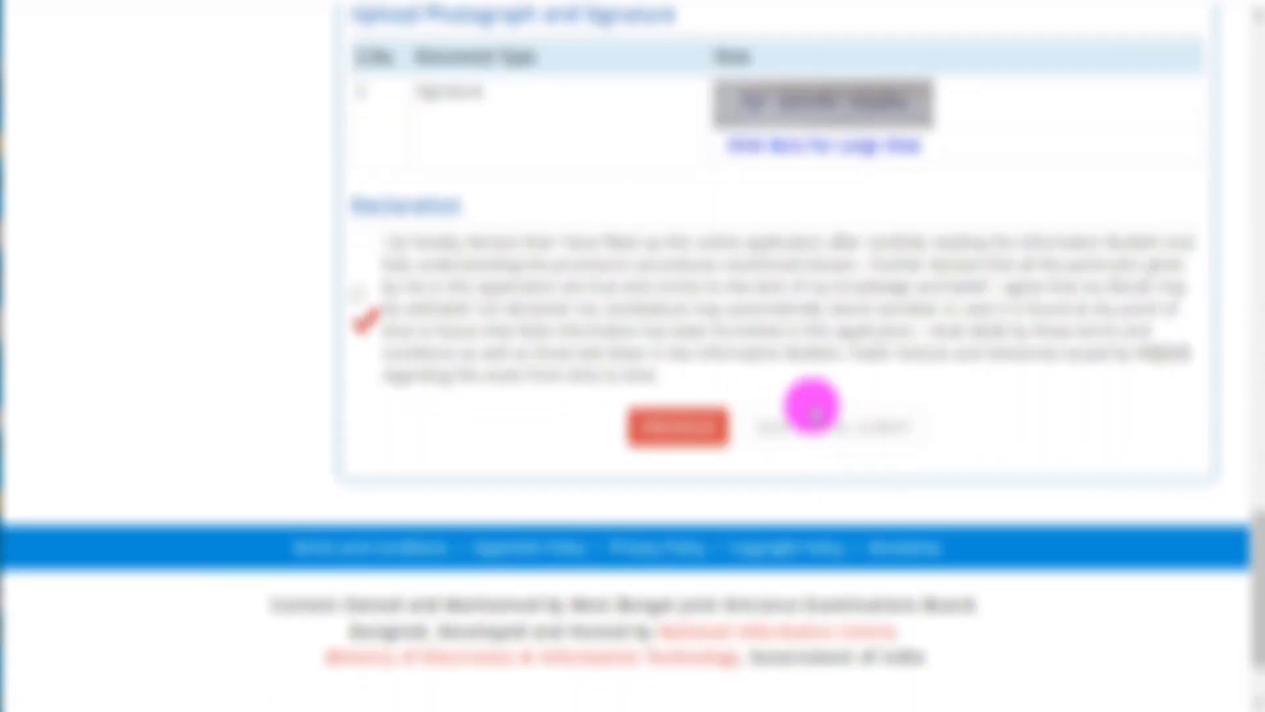
scroll(801, 481, up, 20)
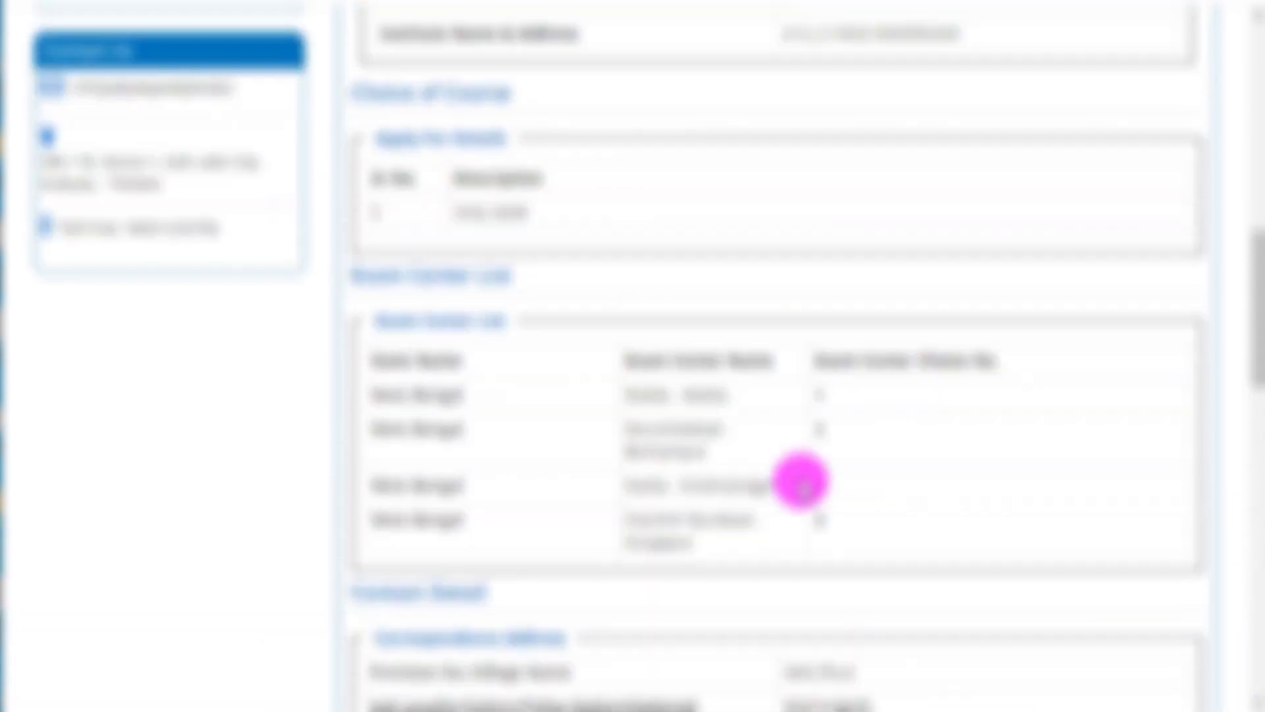
scroll(801, 481, up, 7)
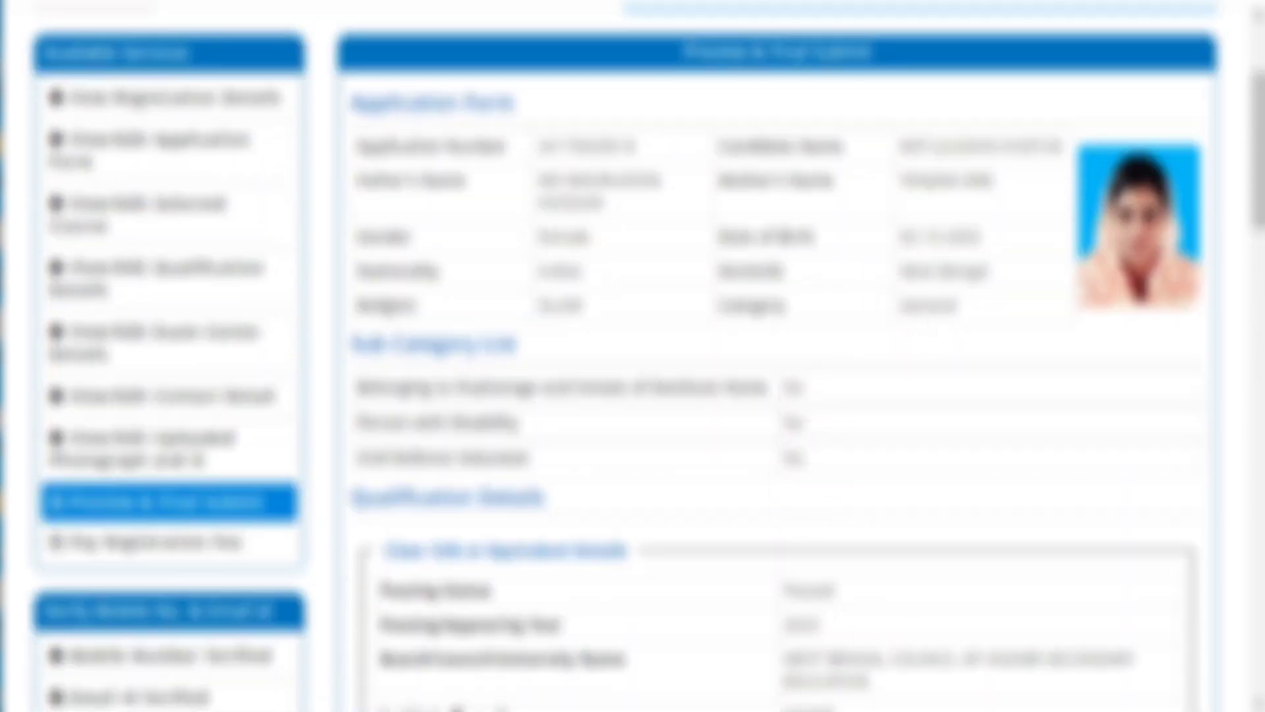
scroll(887, 708, down, 15)
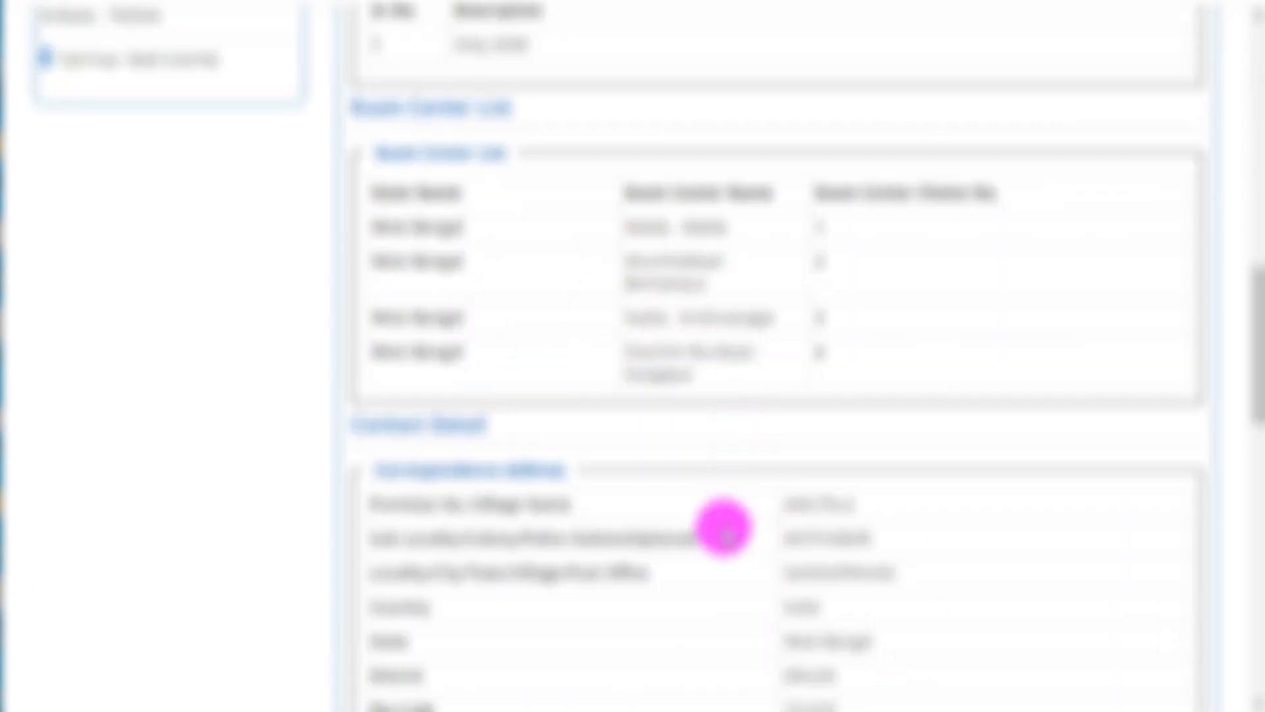
scroll(722, 525, down, 2)
scroll(723, 525, down, 2)
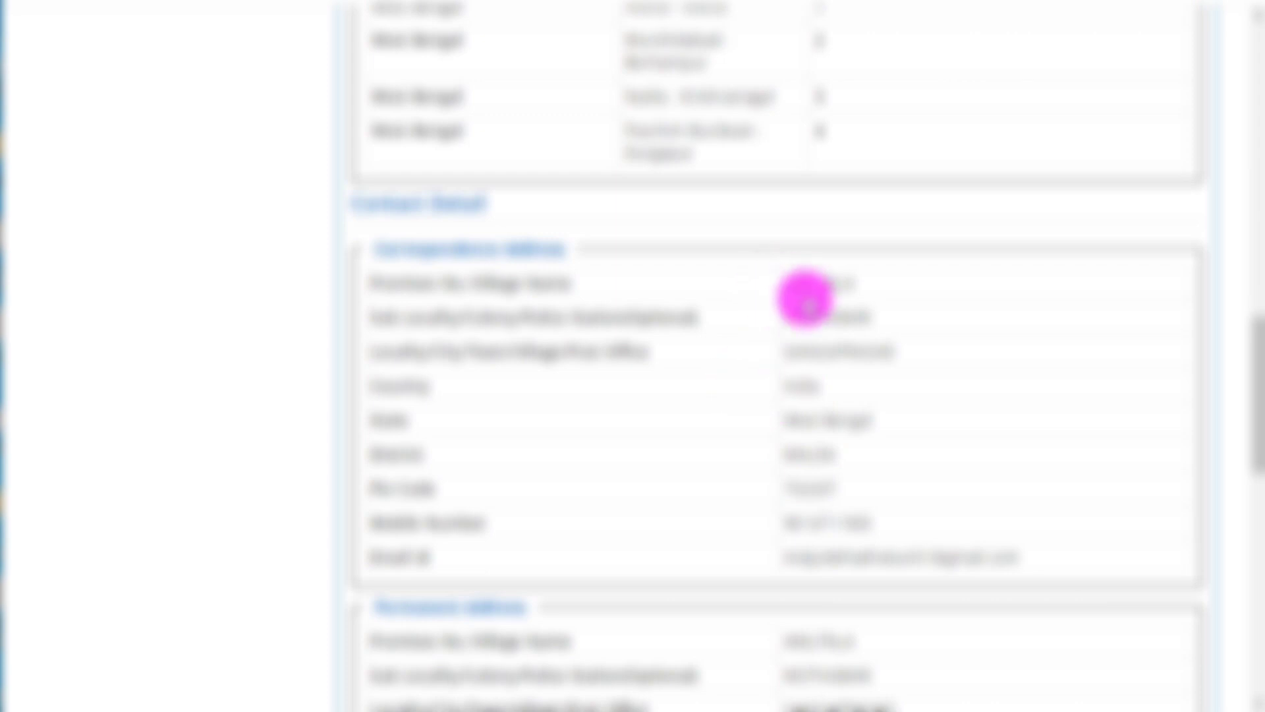
scroll(792, 522, down, 10)
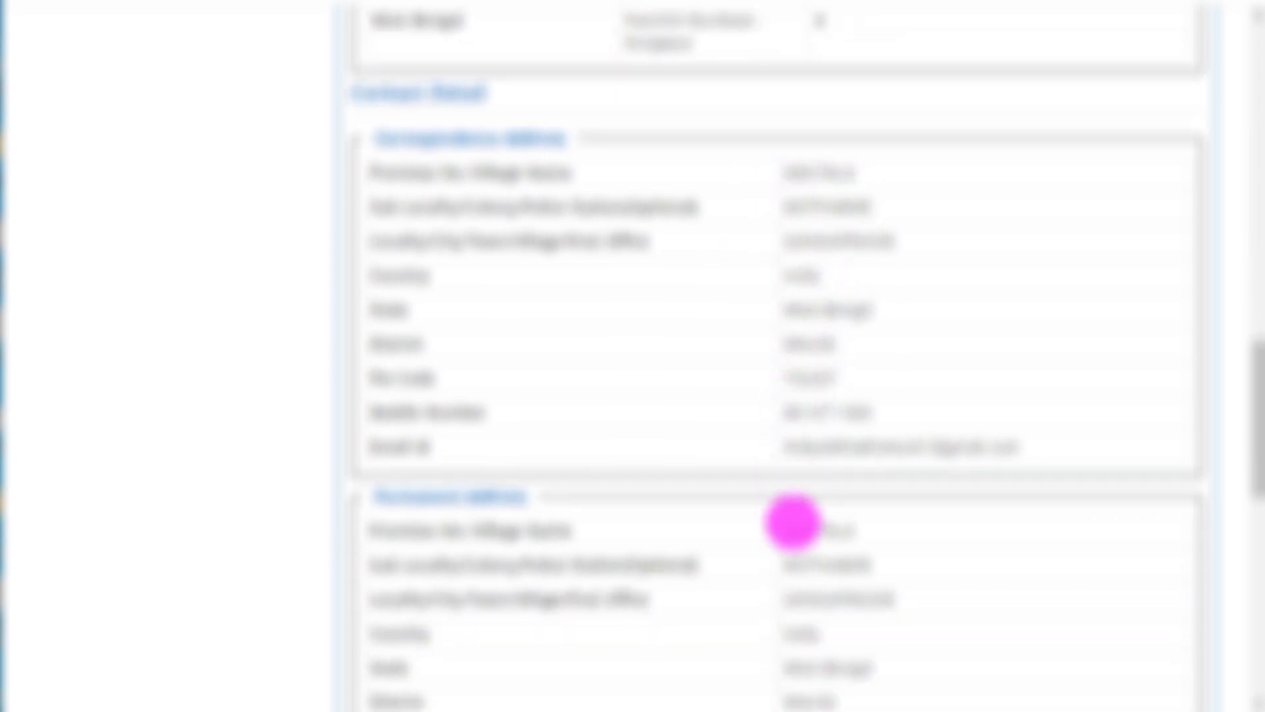
scroll(652, 494, down, 2)
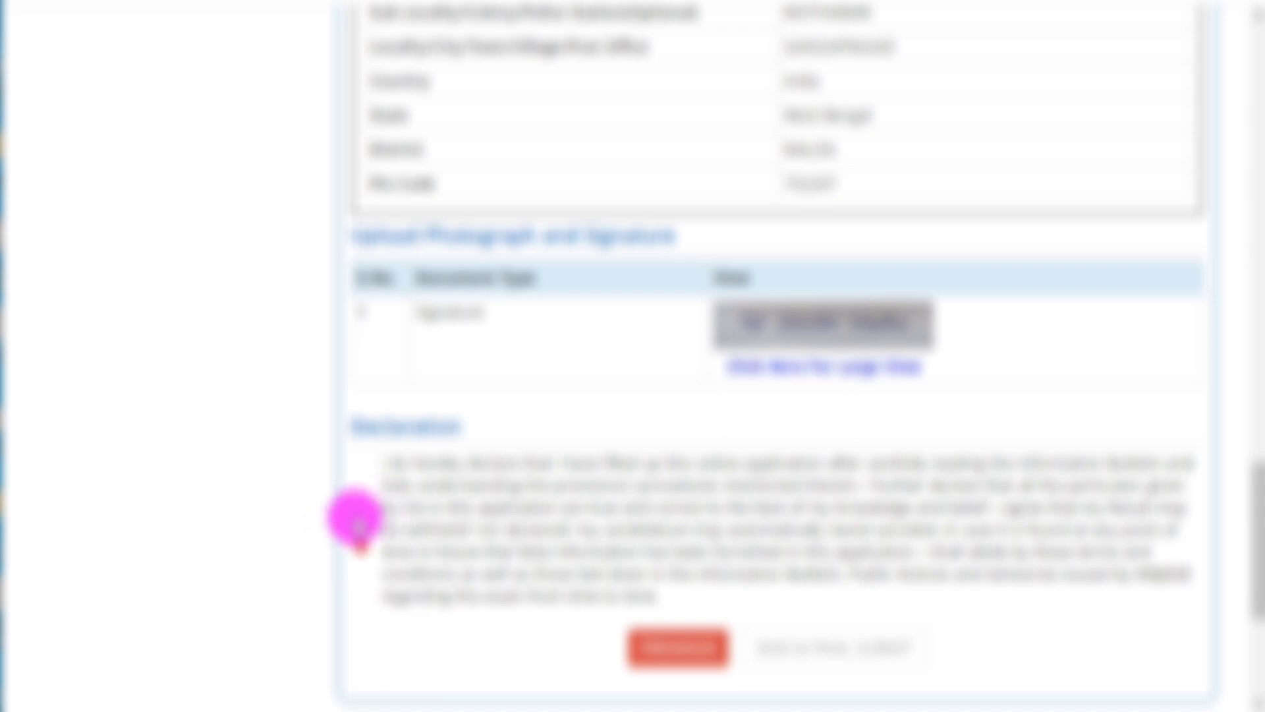
Accept the declaration and finally submit the application, confirming with Yes.
click(357, 519)
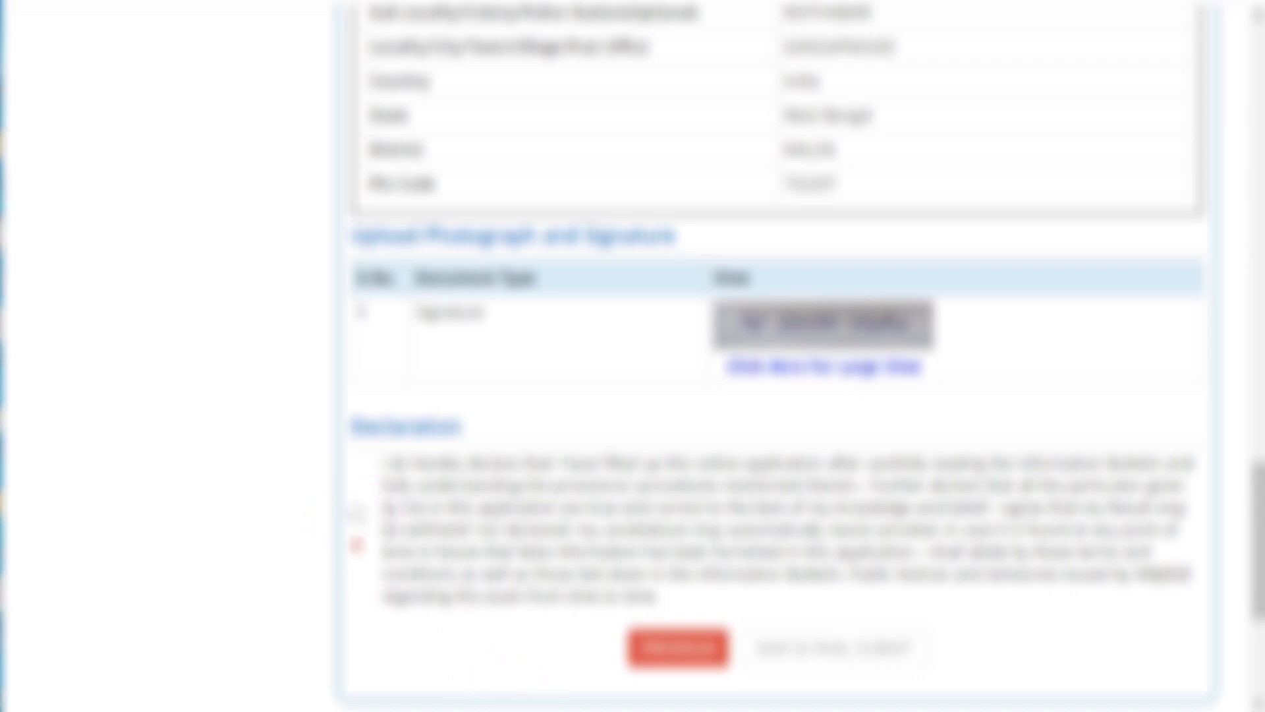
click(360, 518)
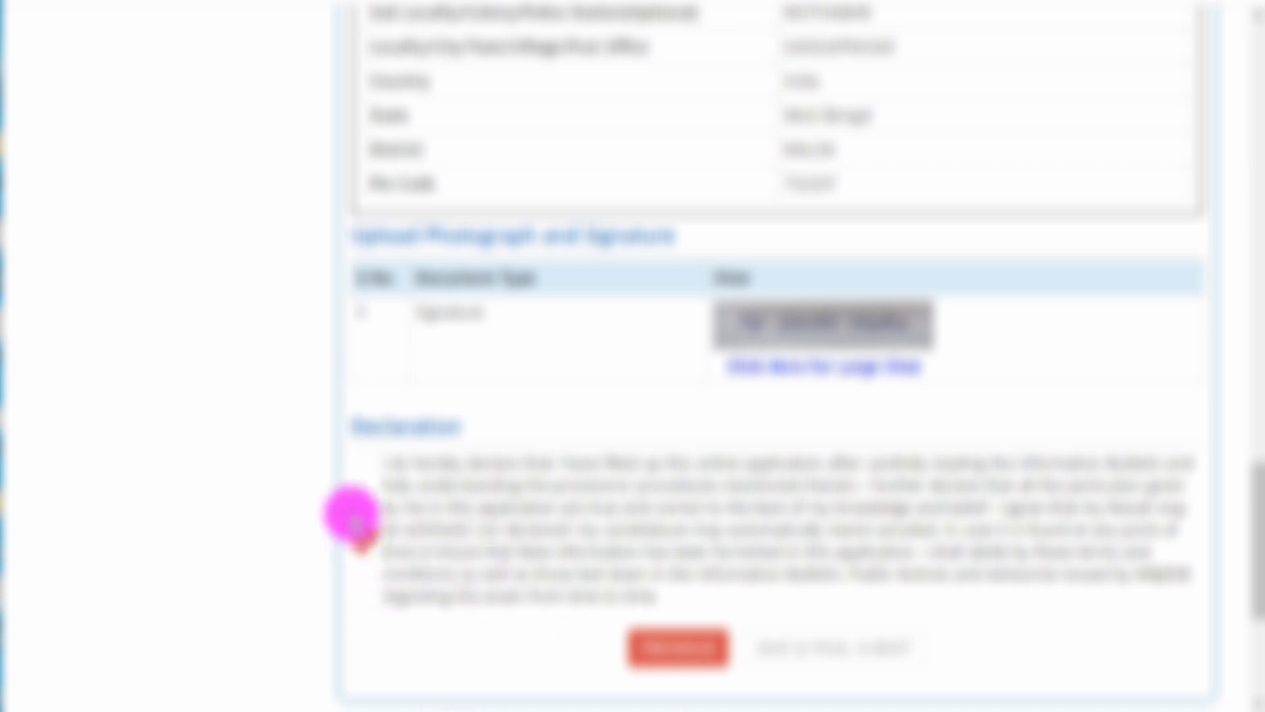
click(356, 517)
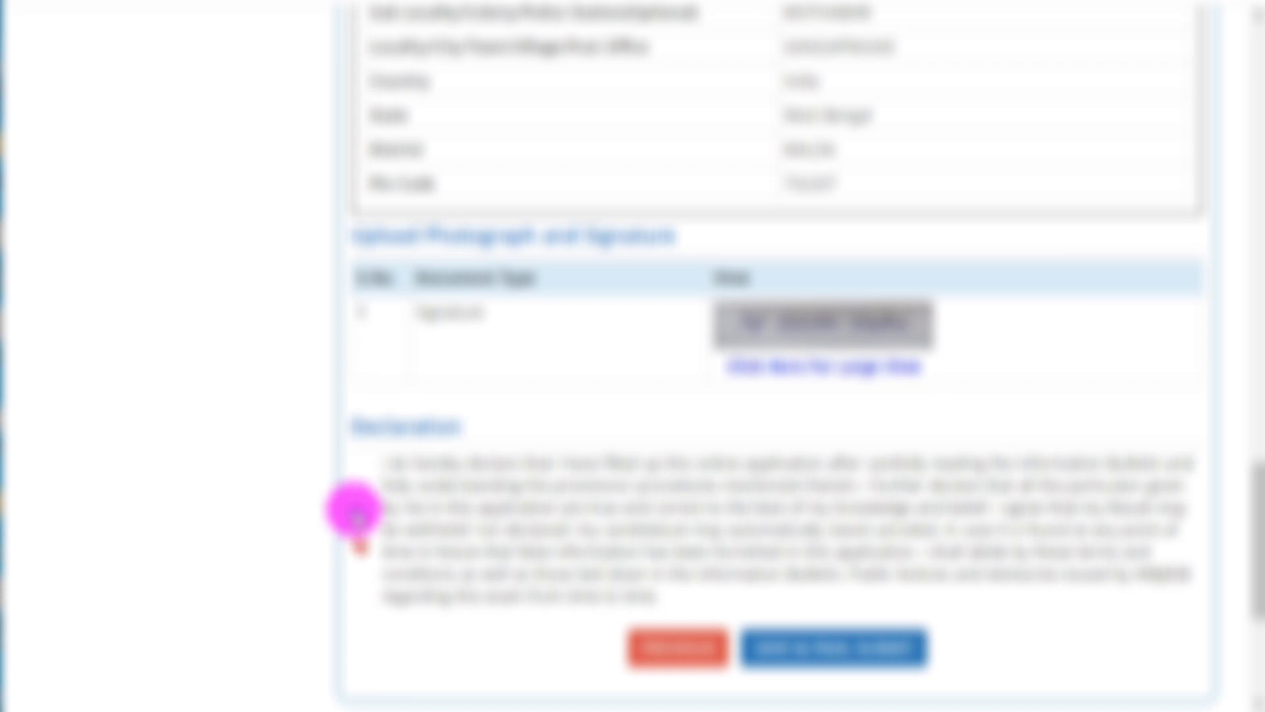
click(800, 645)
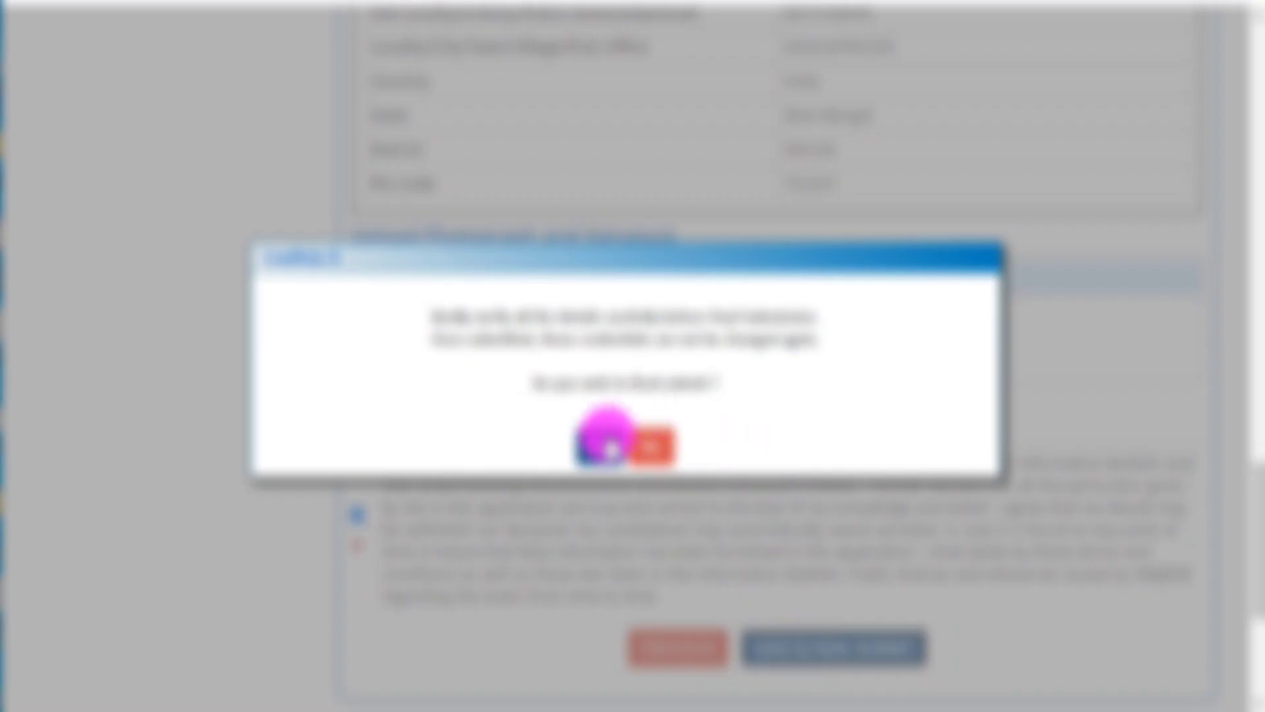
click(610, 448)
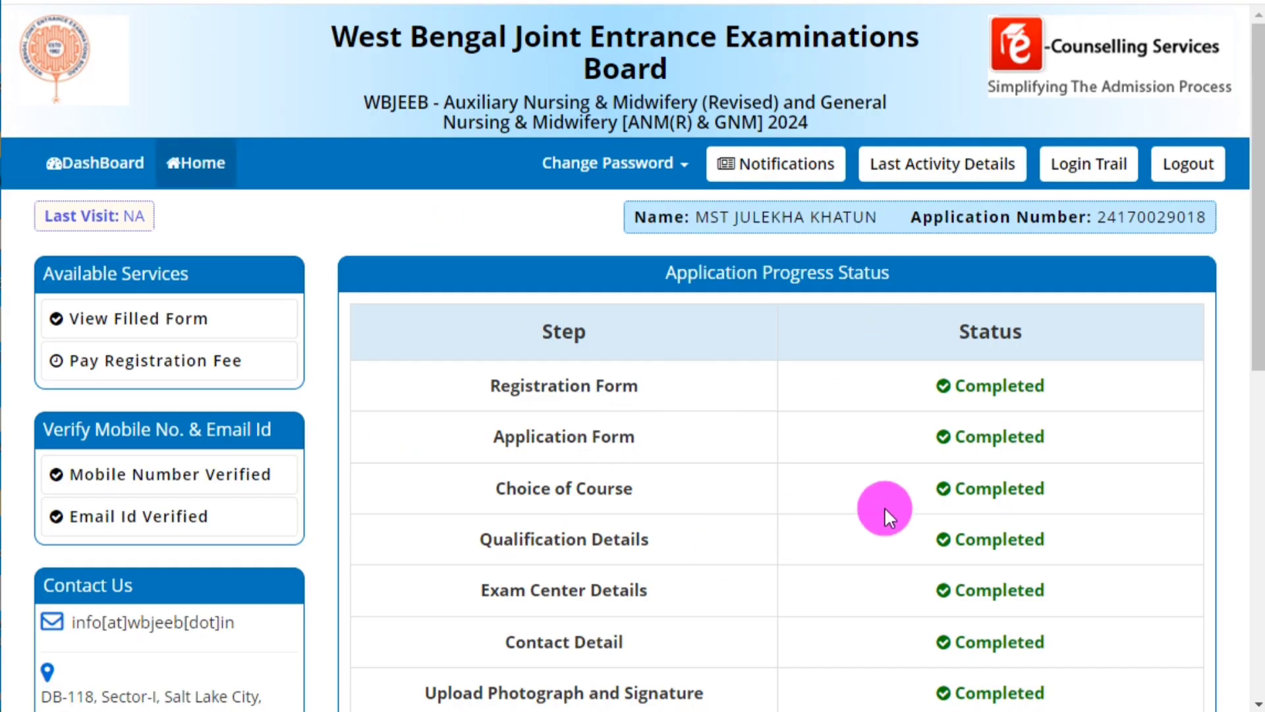
Open Pay Registration Fee, choose Online Payment, and proceed to pay the Rs. 400 fee.
scroll(469, 486, down, 3)
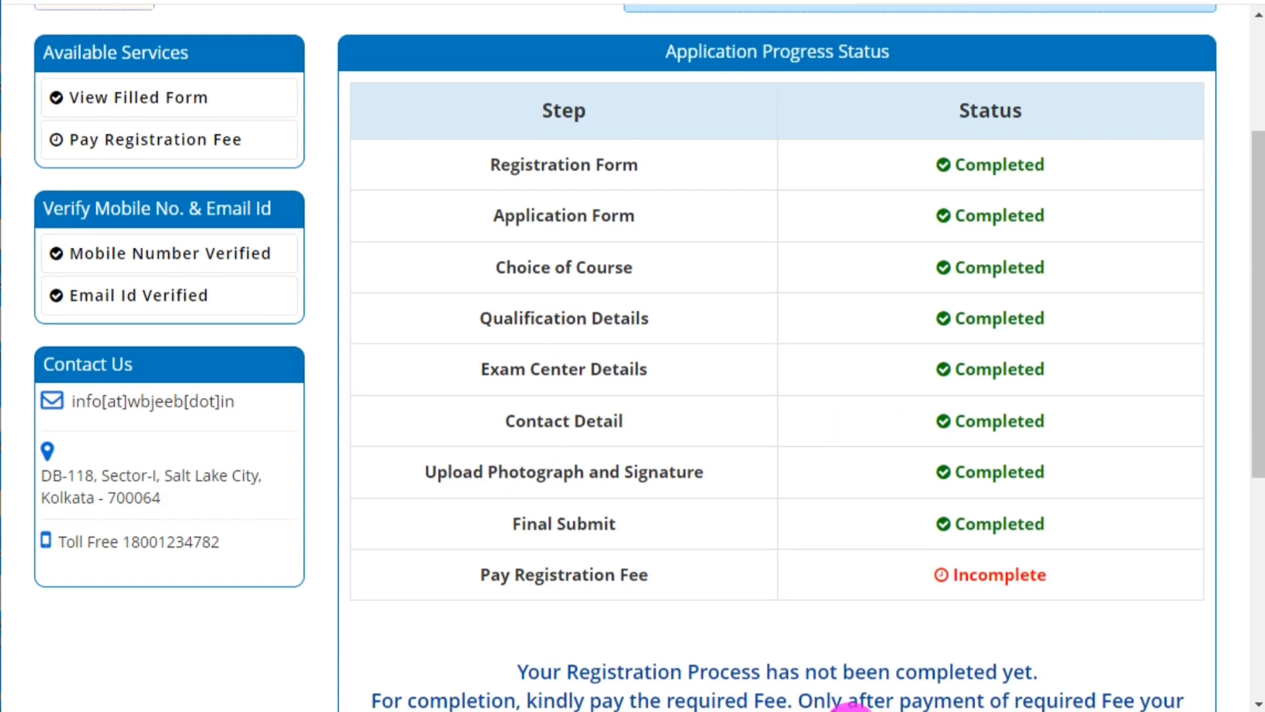
scroll(693, 527, down, 2)
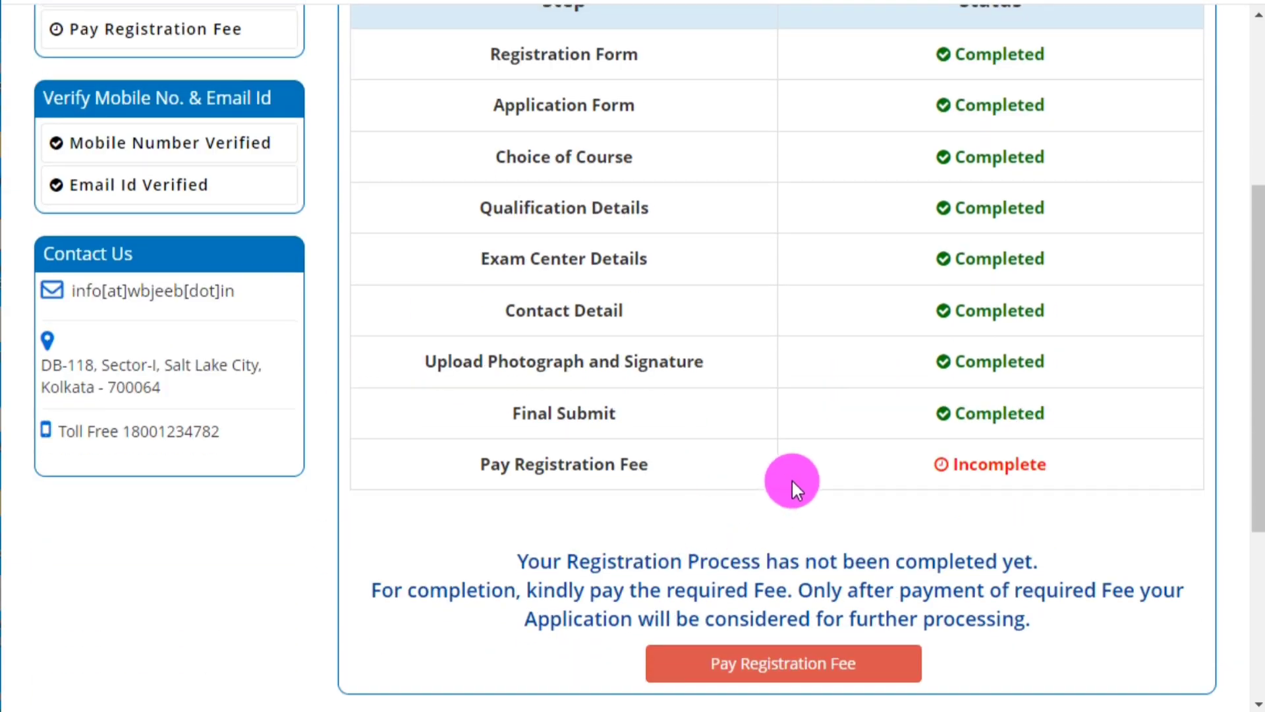
scroll(792, 479, up, 3)
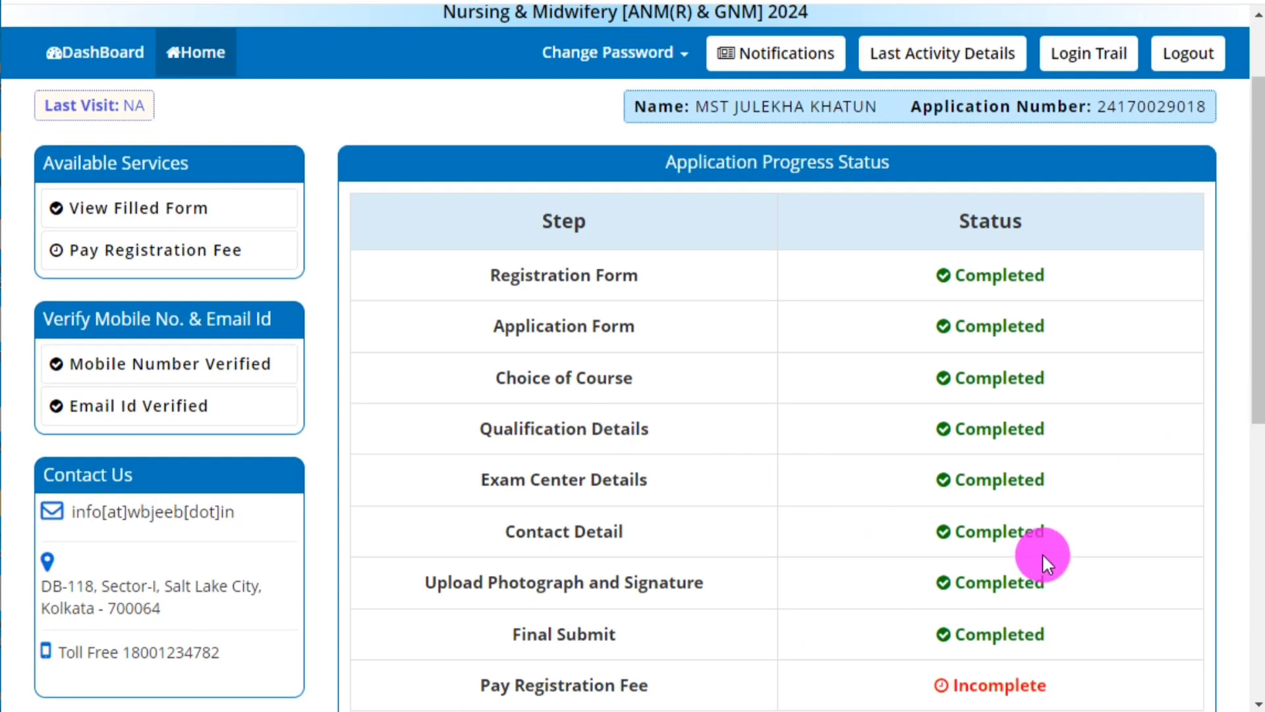
scroll(710, 513, down, 5)
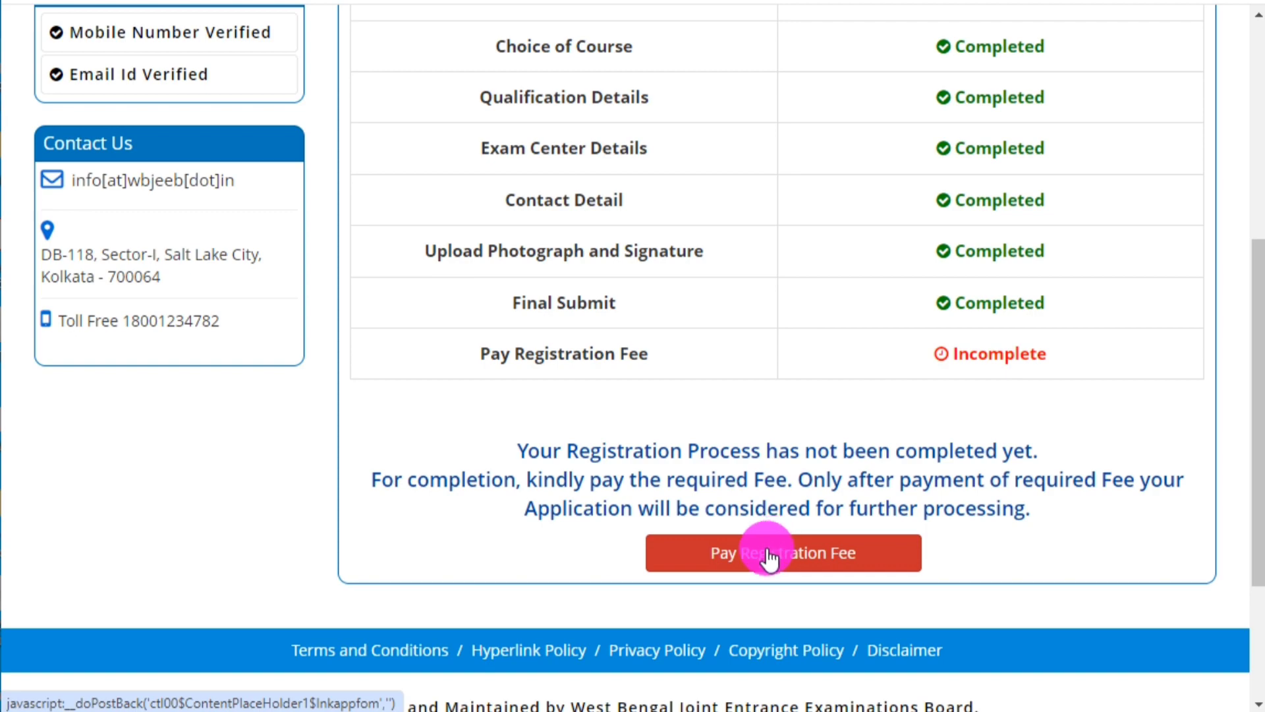
click(769, 558)
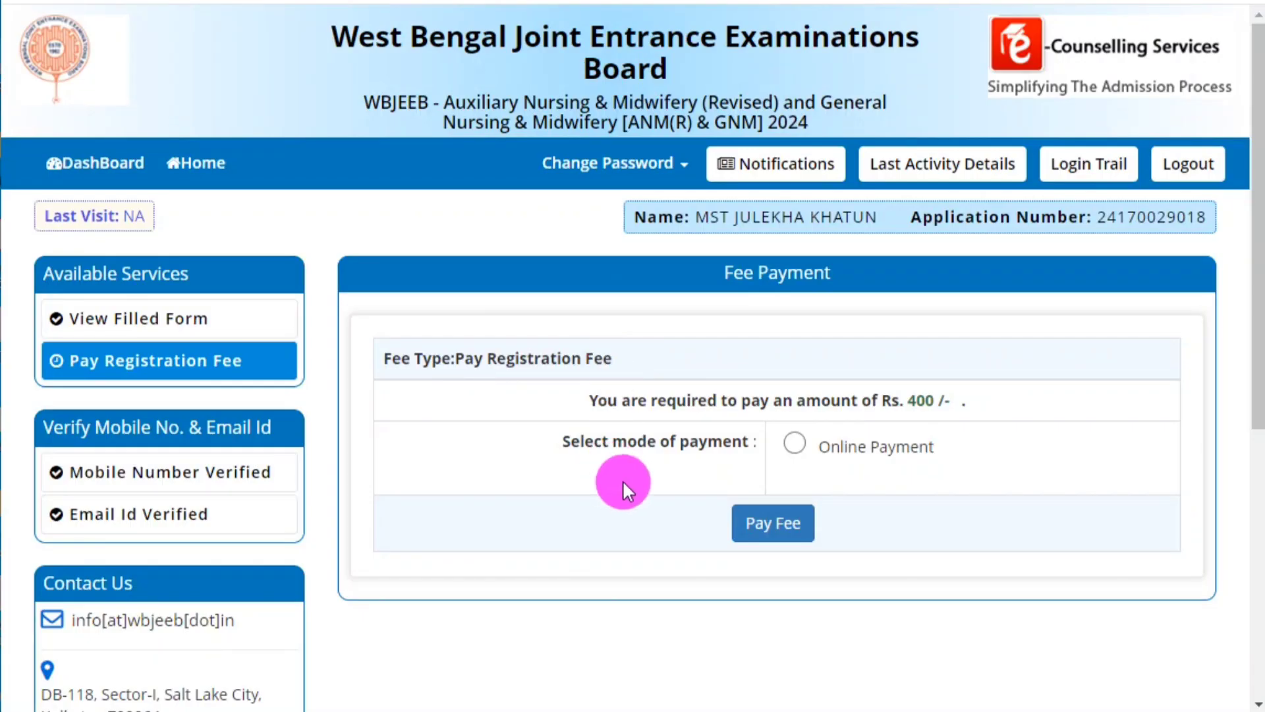
click(794, 443)
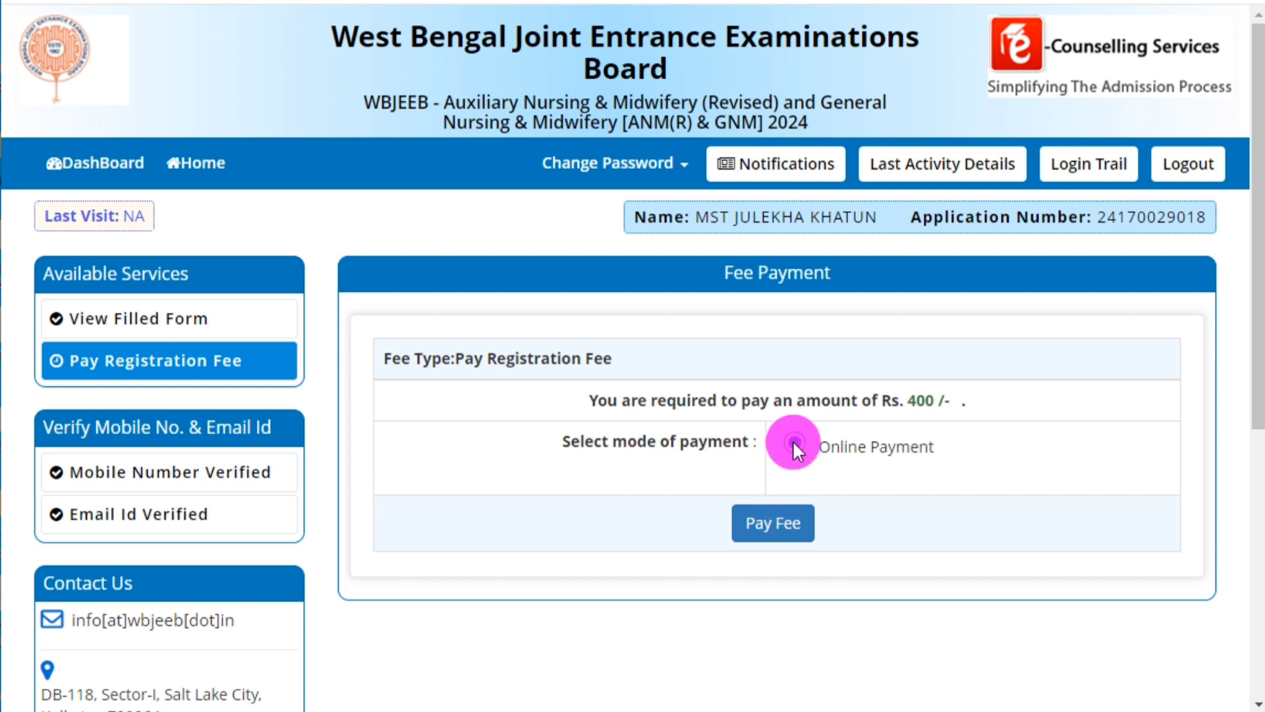
click(788, 535)
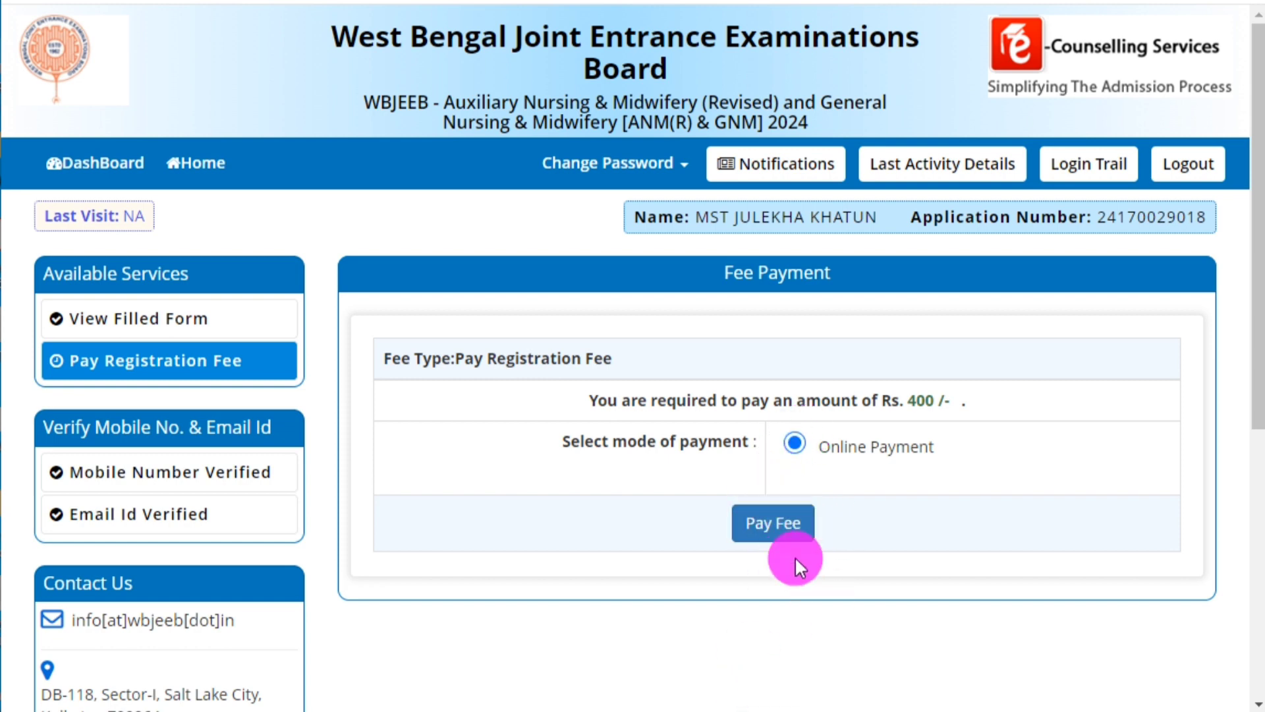
click(762, 535)
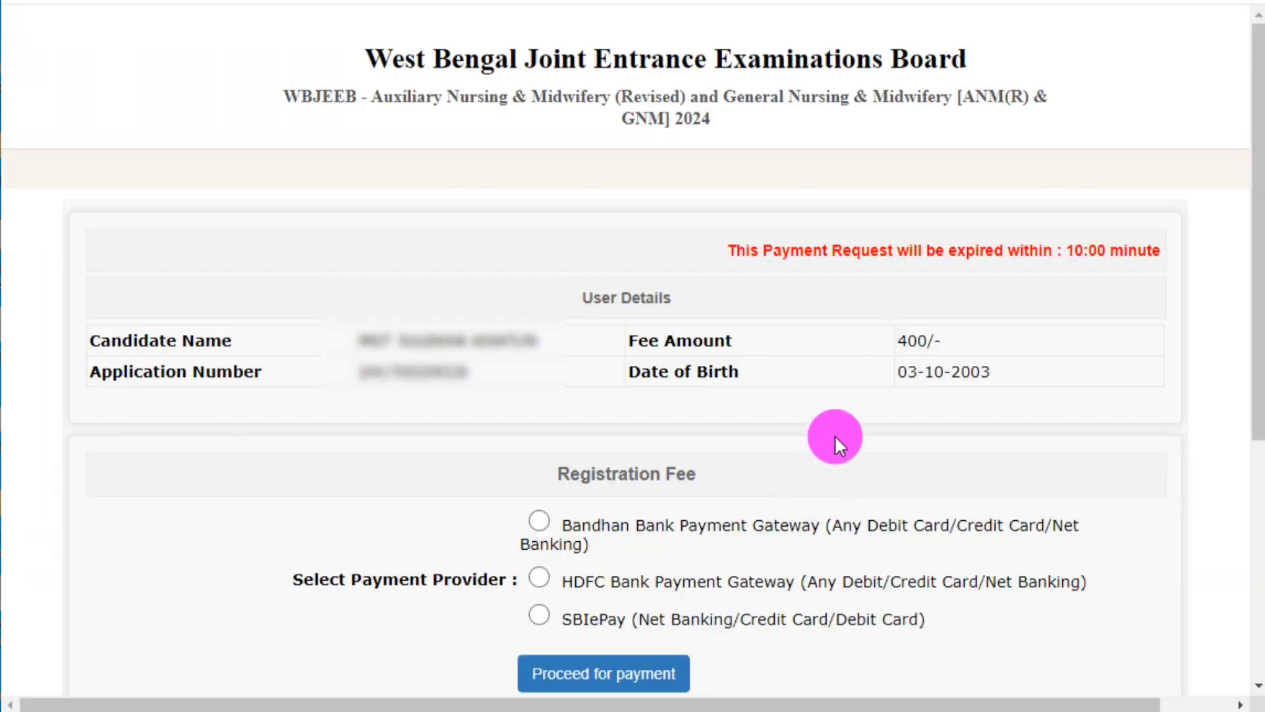
Select the HDFC Bank Payment Gateway and proceed to the PayU payment page.
click(964, 334)
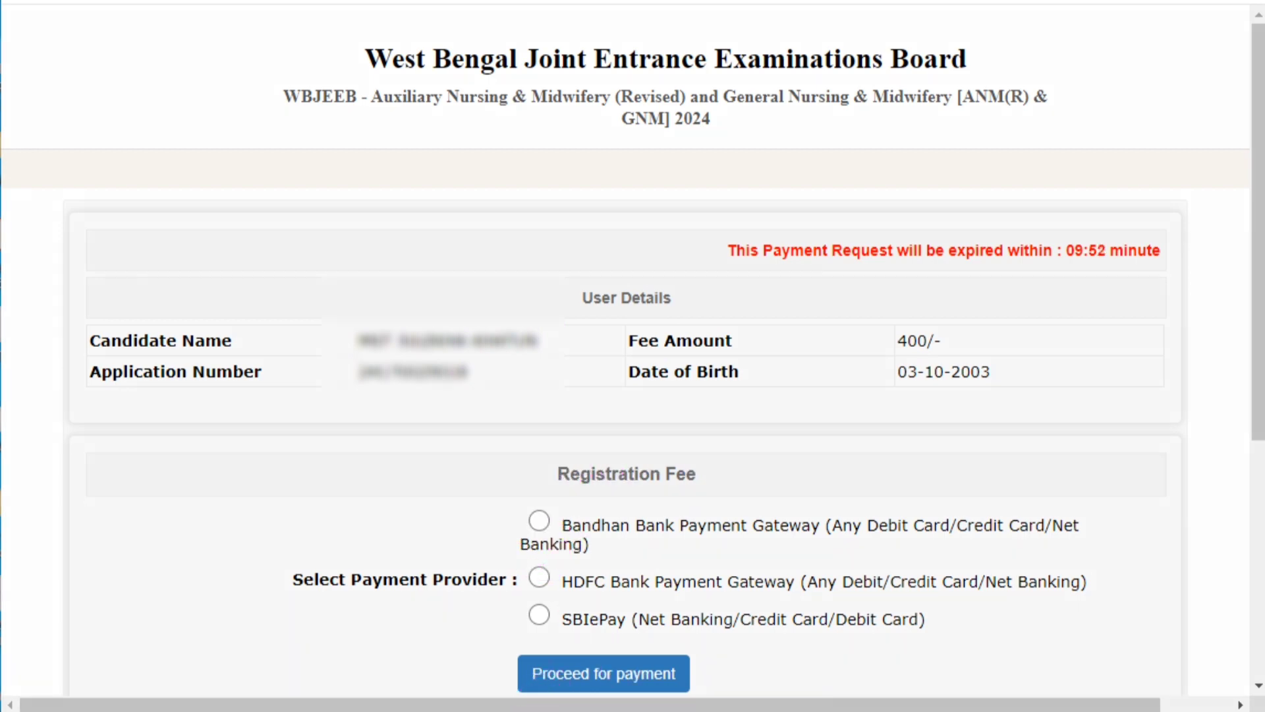
mouse_move(413, 428)
mouse_down()
mouse_move(771, 604)
mouse_move(1124, 669)
mouse_move(1131, 652)
mouse_up()
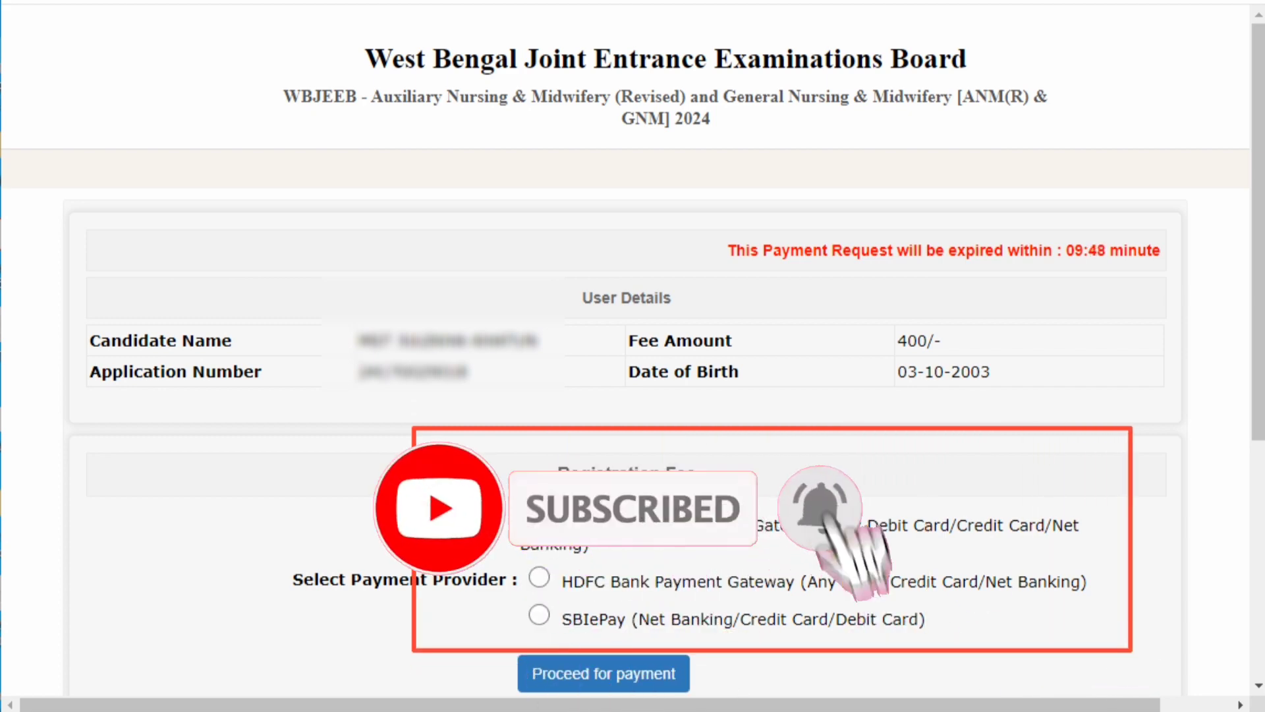
key(Escape)
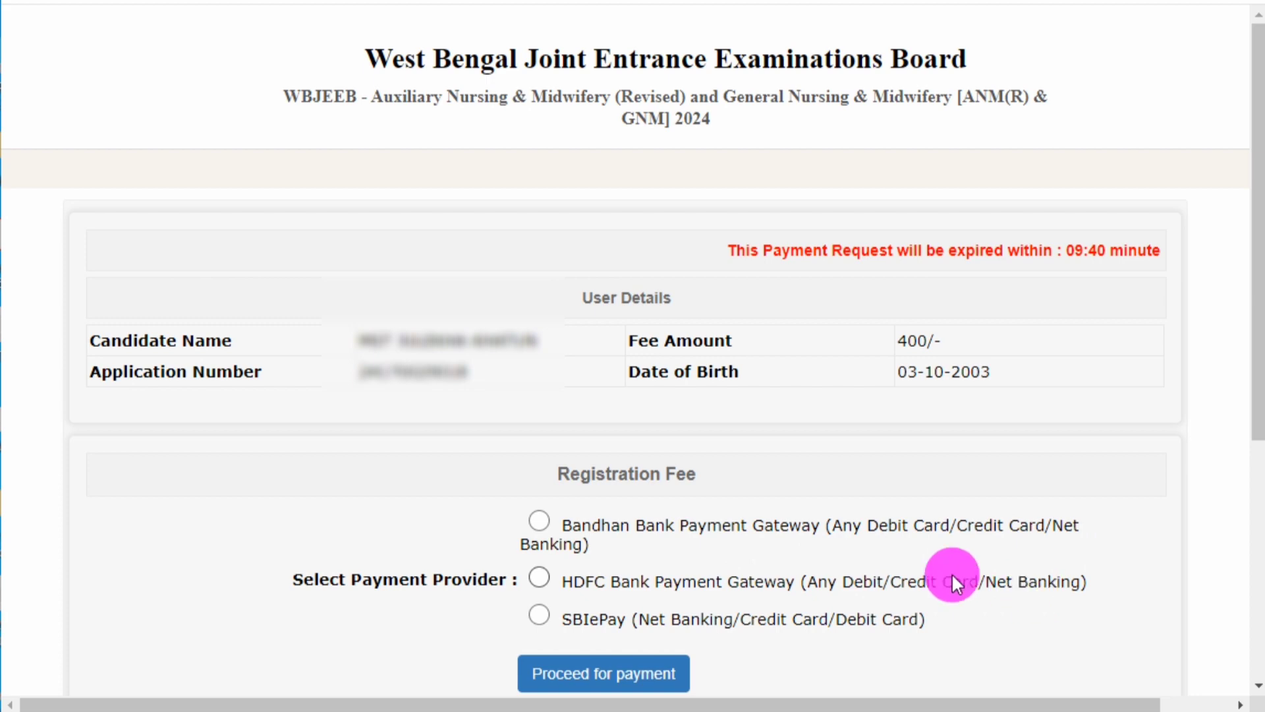
click(540, 579)
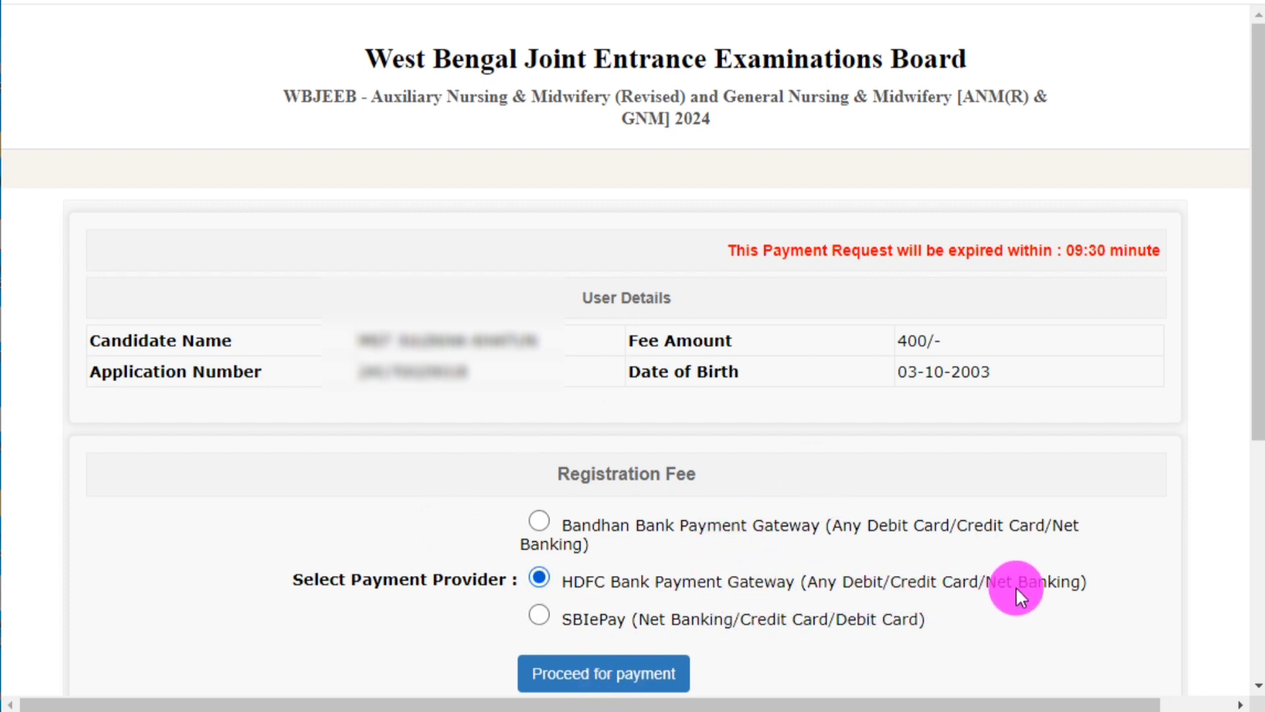
click(549, 675)
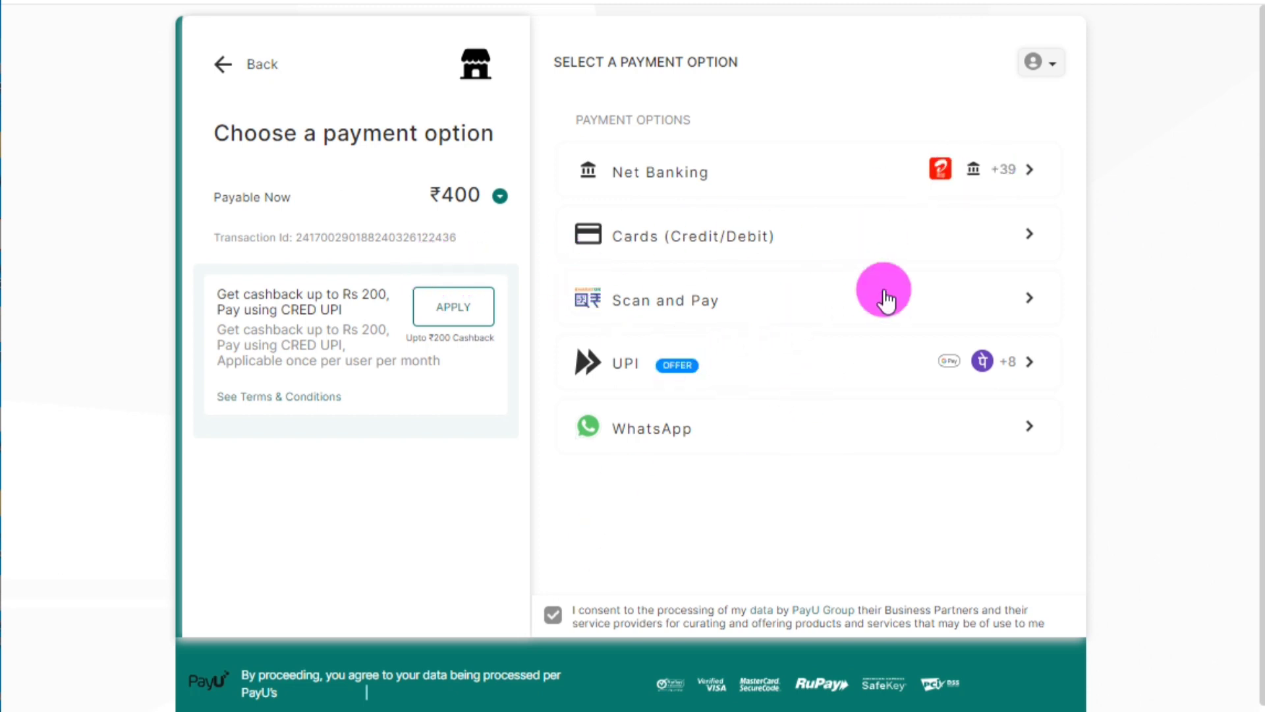
Pay the ₹400 fee by credit/debit card and return to the portal dashboard.
click(929, 245)
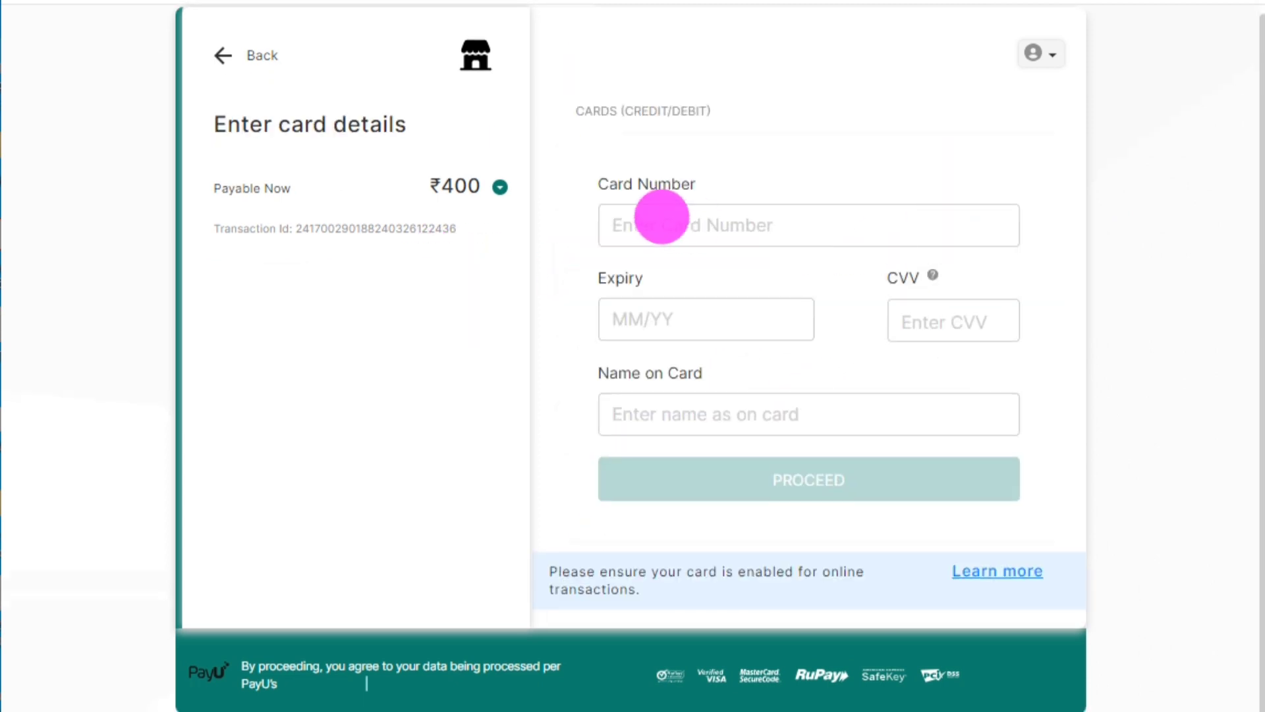
click(662, 217)
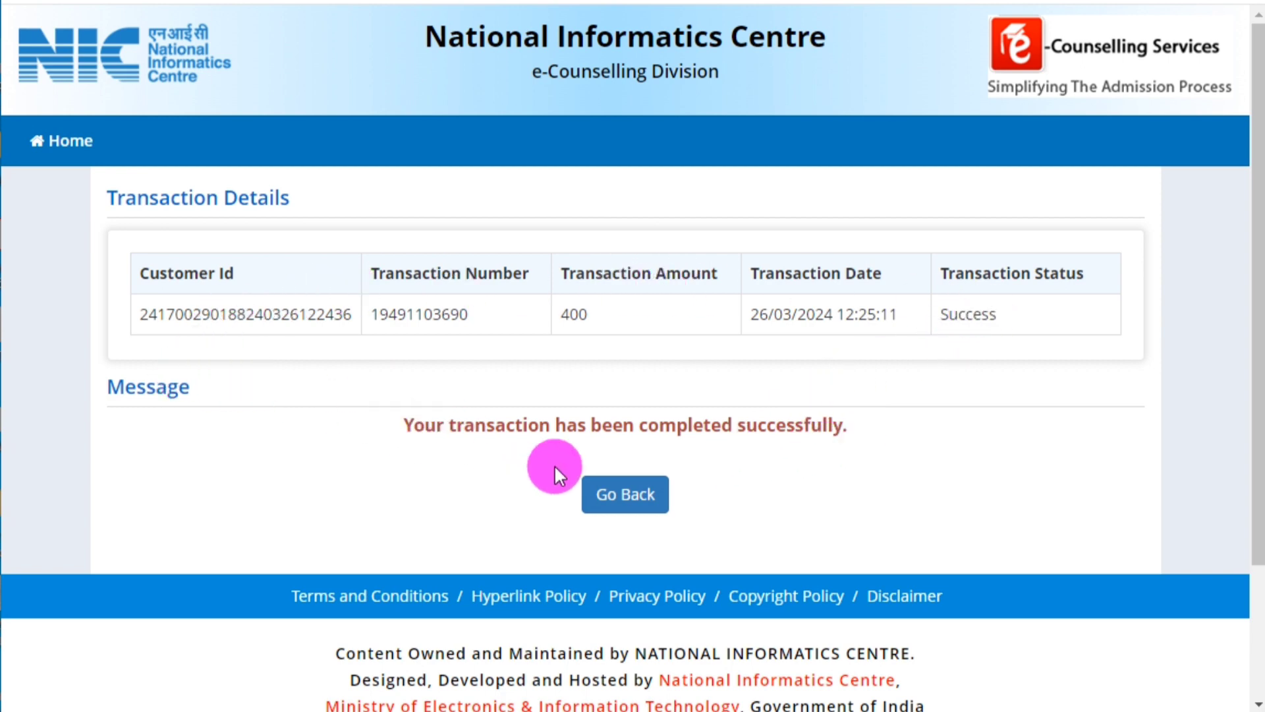
click(603, 501)
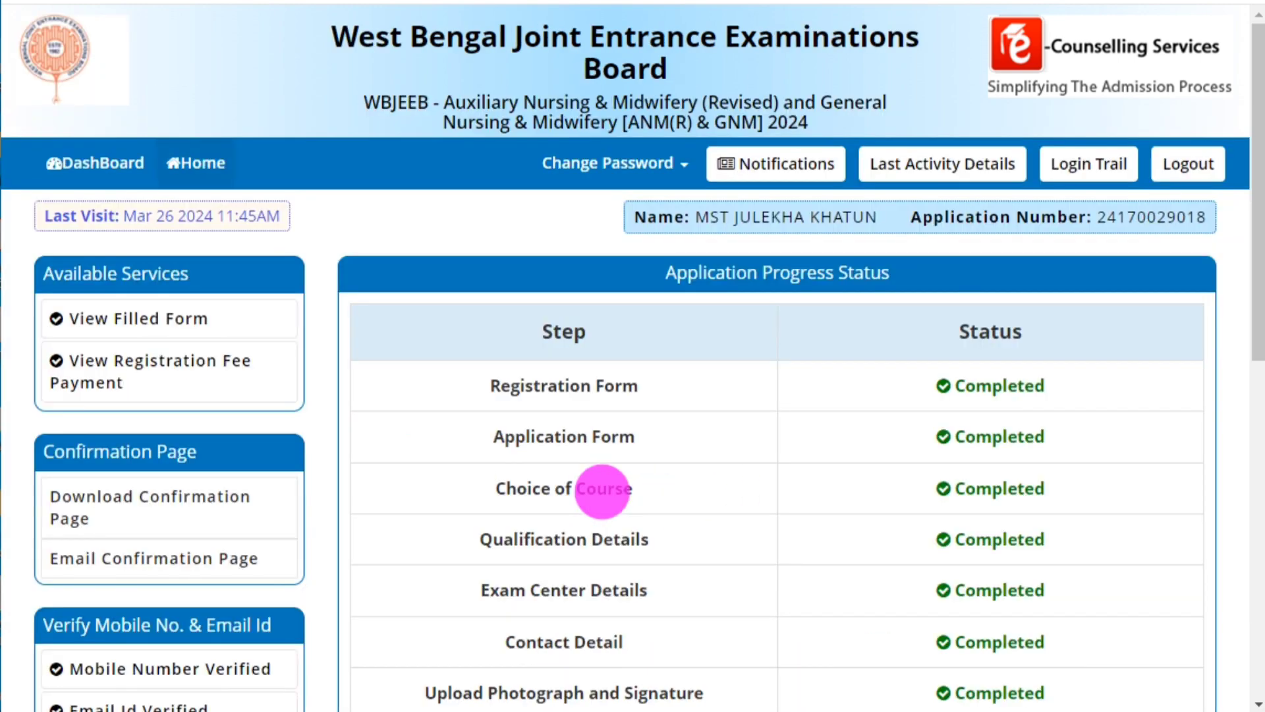
Download the ANM & GNM 2024 confirmation page as a PDF.
scroll(942, 507, down, 8)
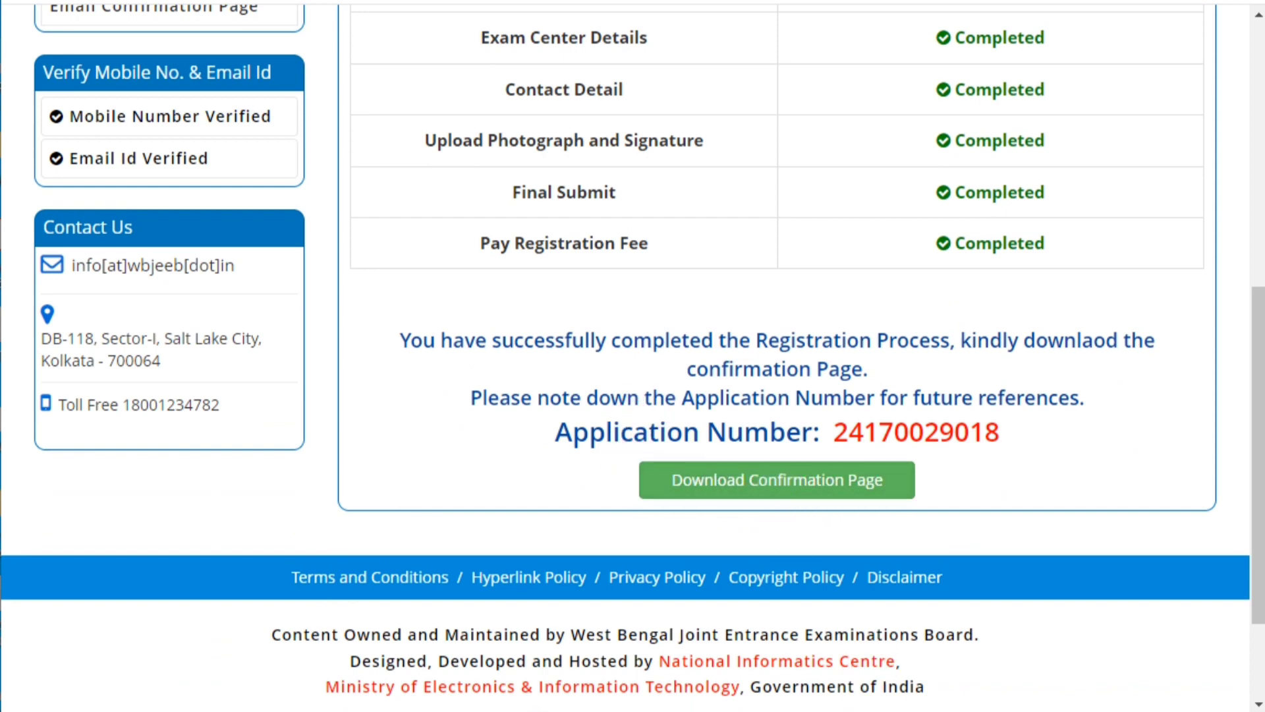
mouse_move(619, 452)
mouse_down()
mouse_move(875, 513)
mouse_move(938, 513)
mouse_up()
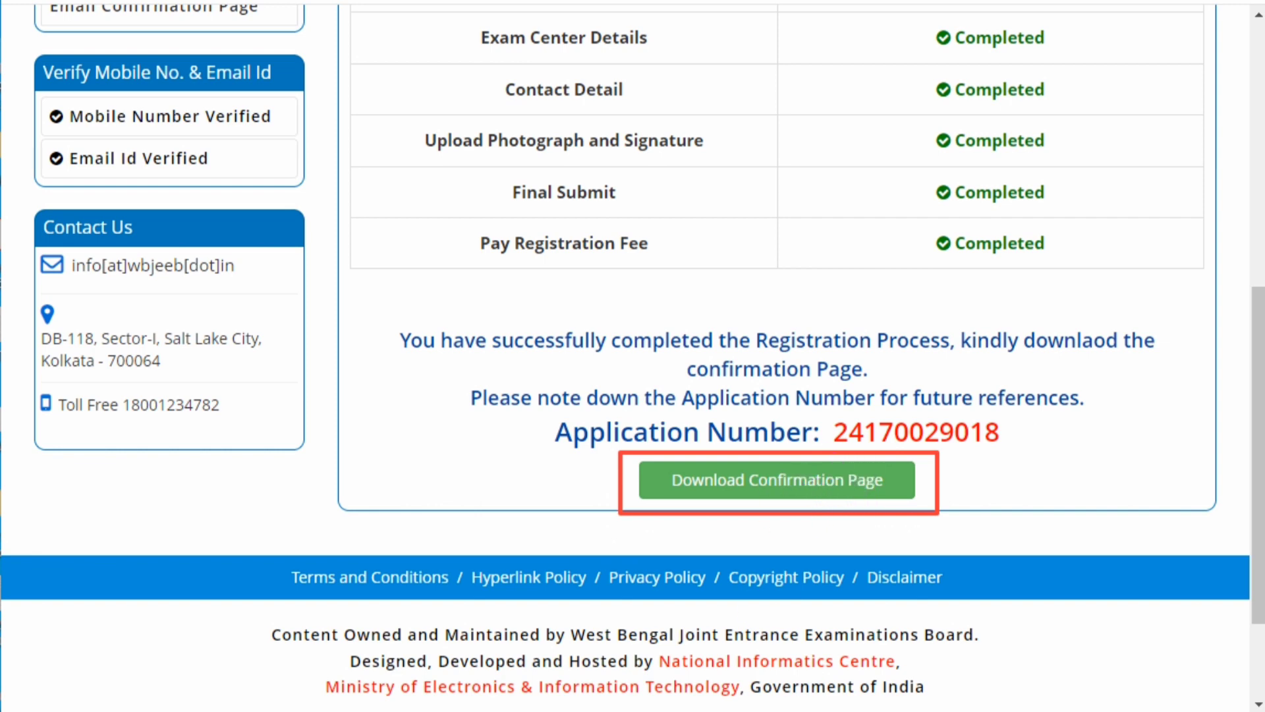
click(742, 486)
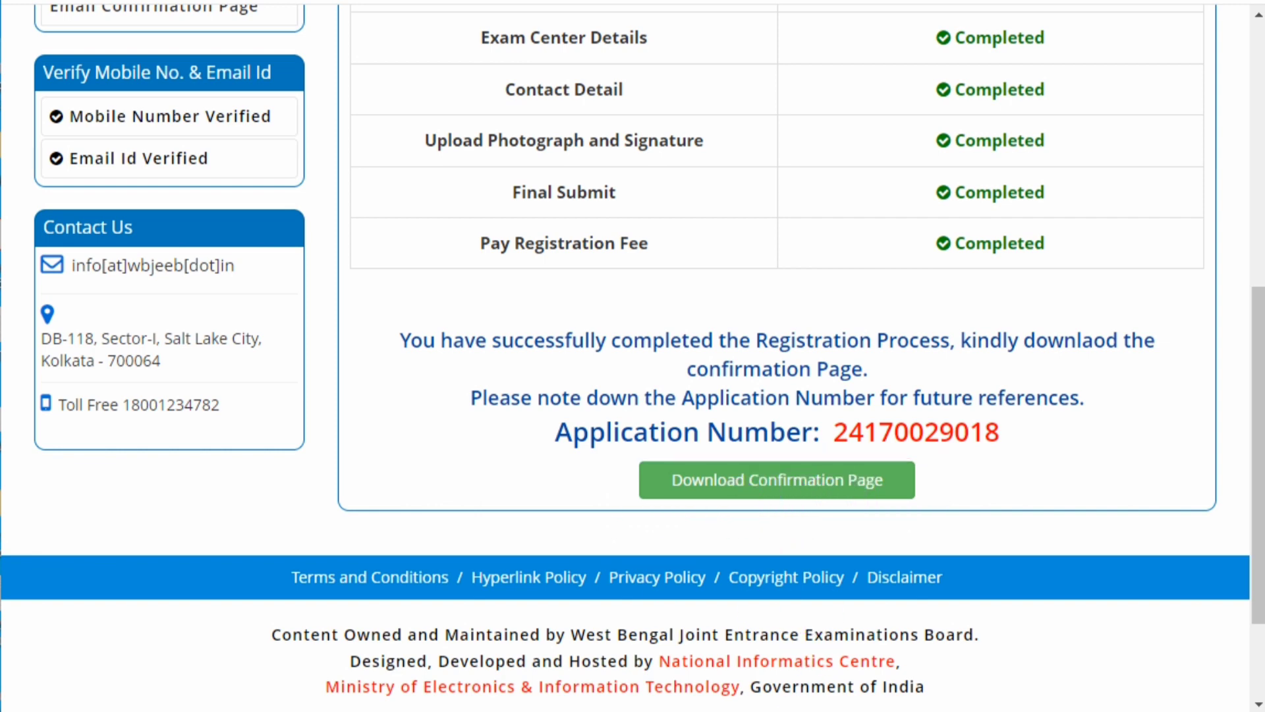
click(710, 480)
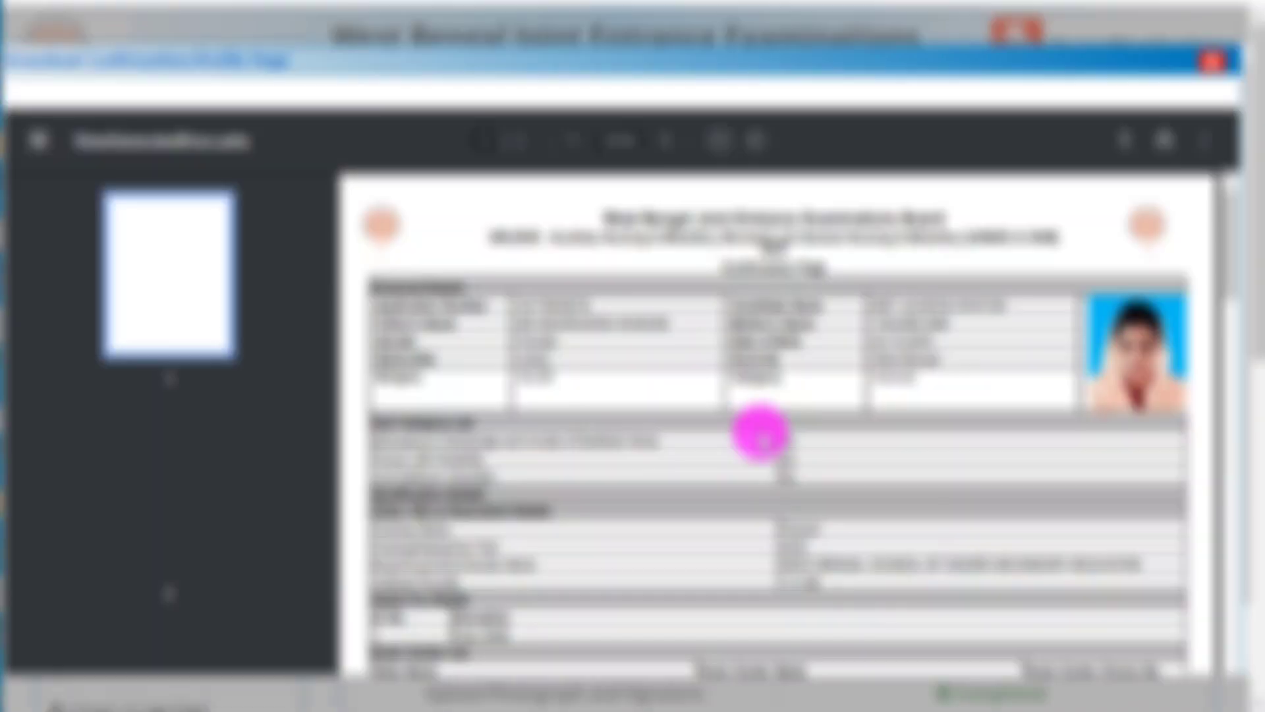
Review both pages of the confirmation PDF, checking the application and payment details.
scroll(810, 496, down, 12)
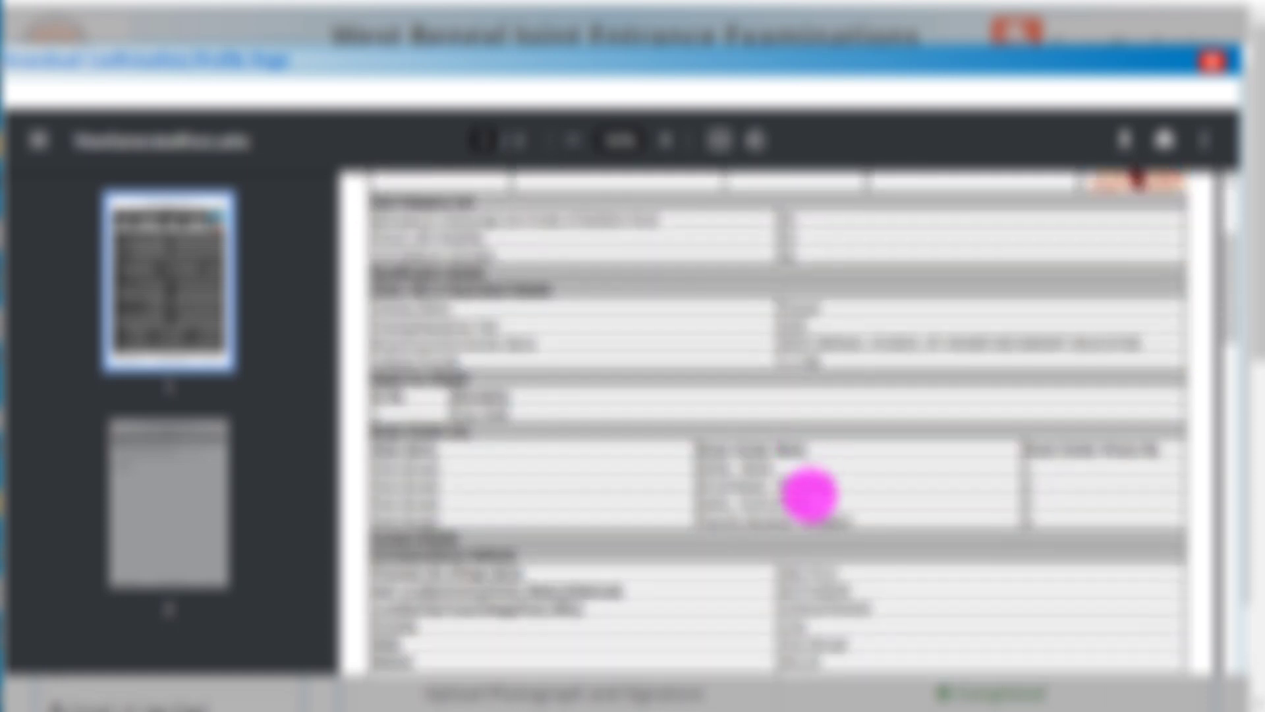
scroll(810, 495, down, 5)
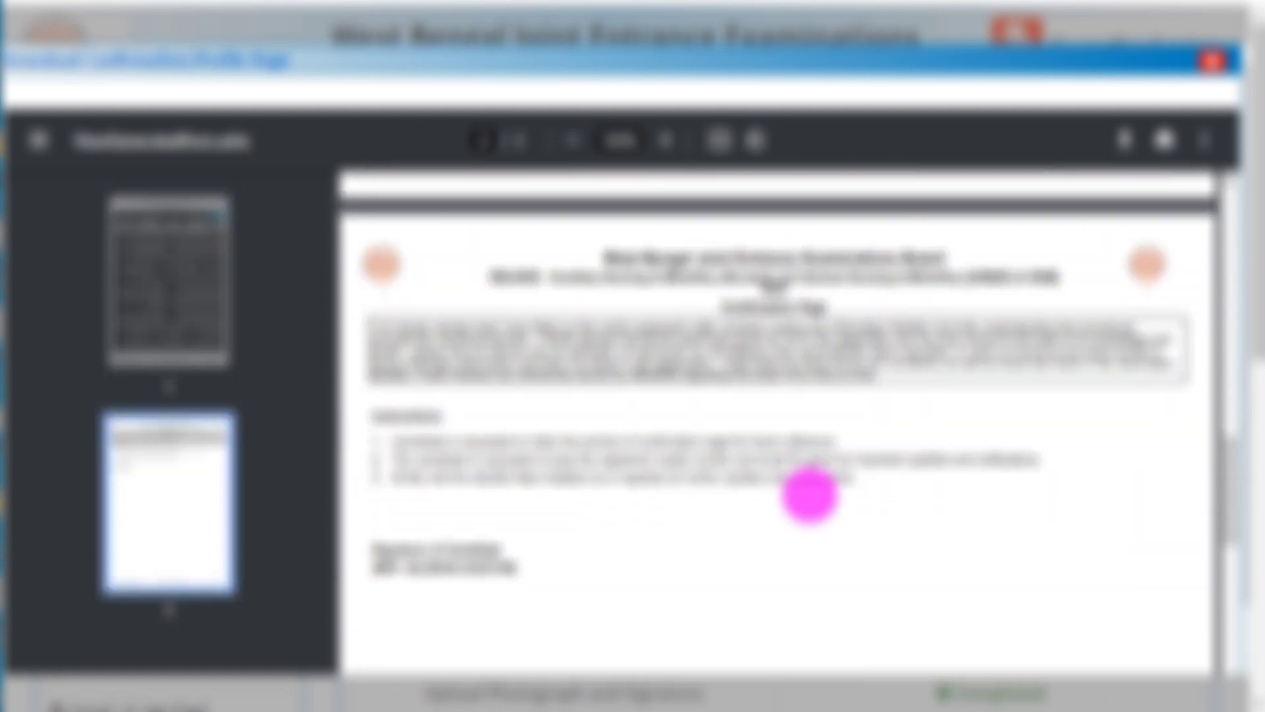
scroll(810, 495, down, 6)
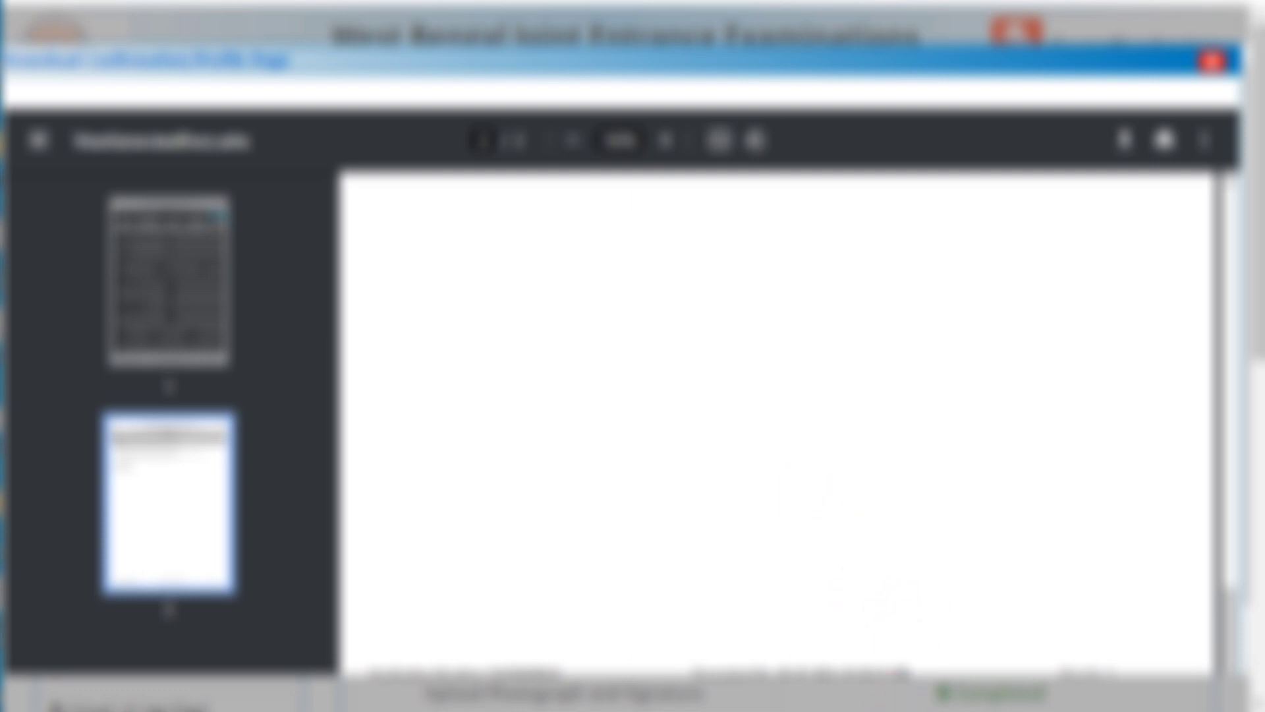
key(Home)
scroll(686, 531, down, 8)
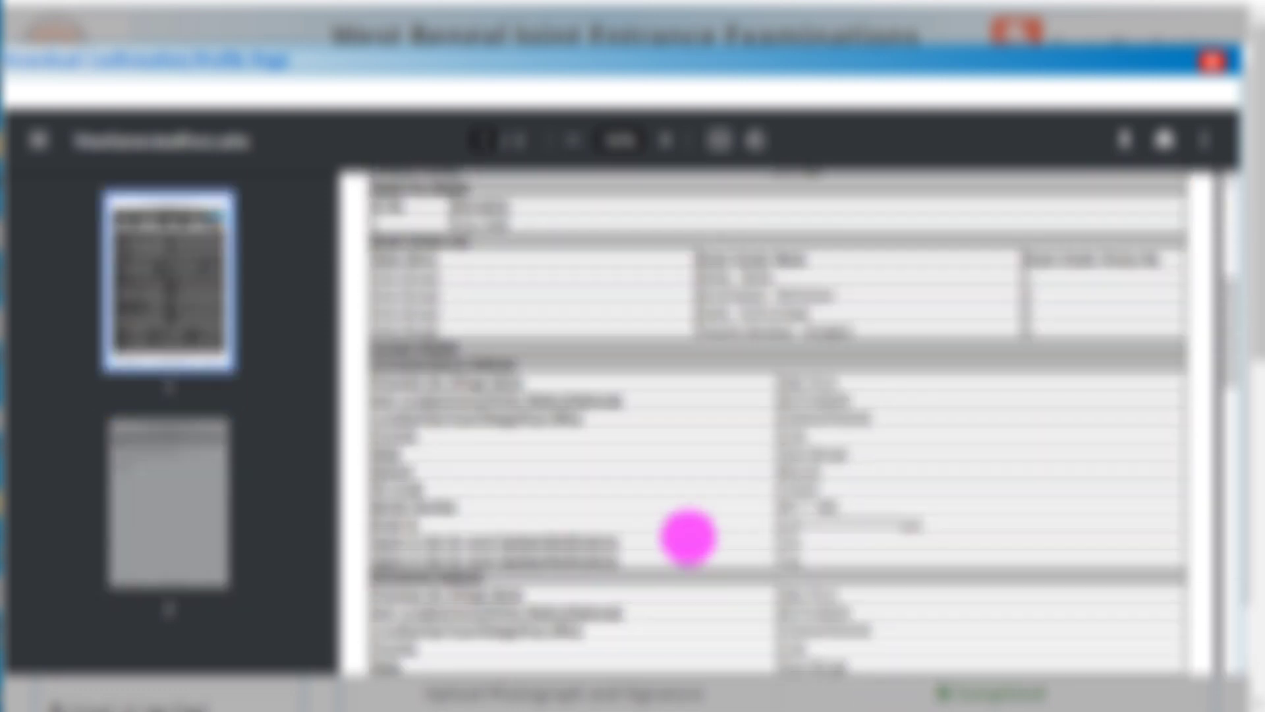
scroll(687, 537, down, 10)
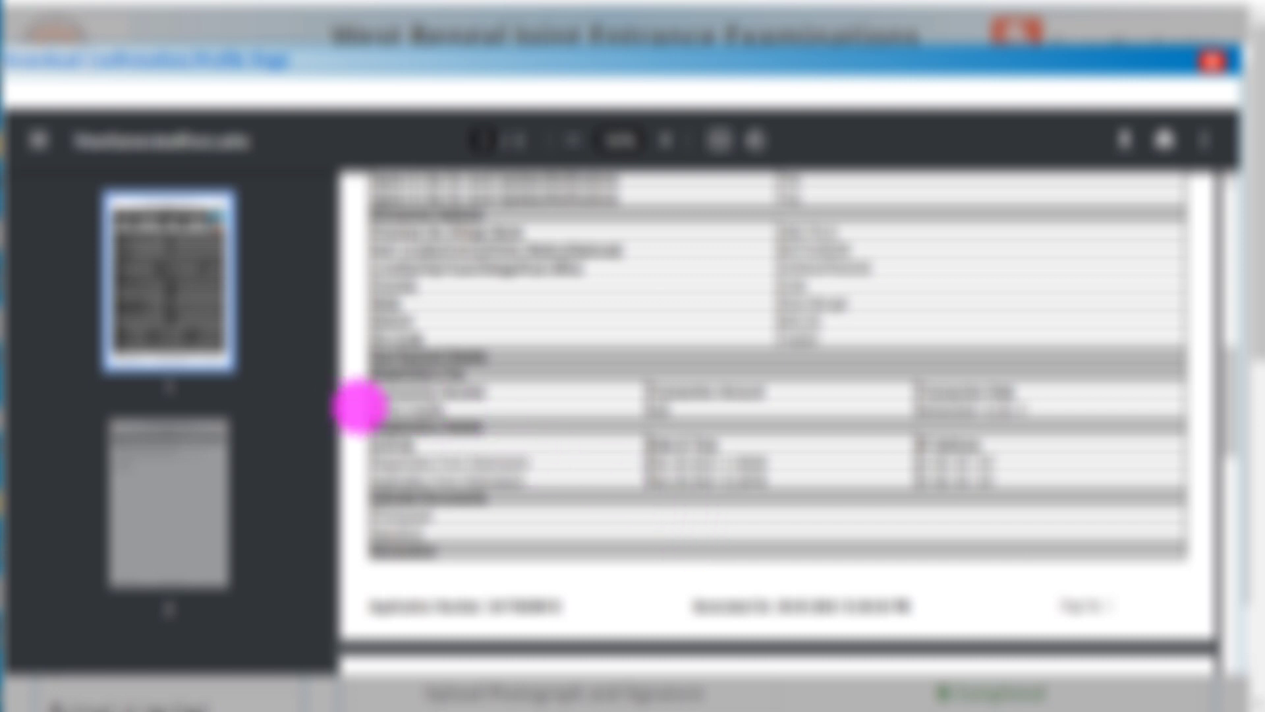
drag(359, 407, 1030, 423)
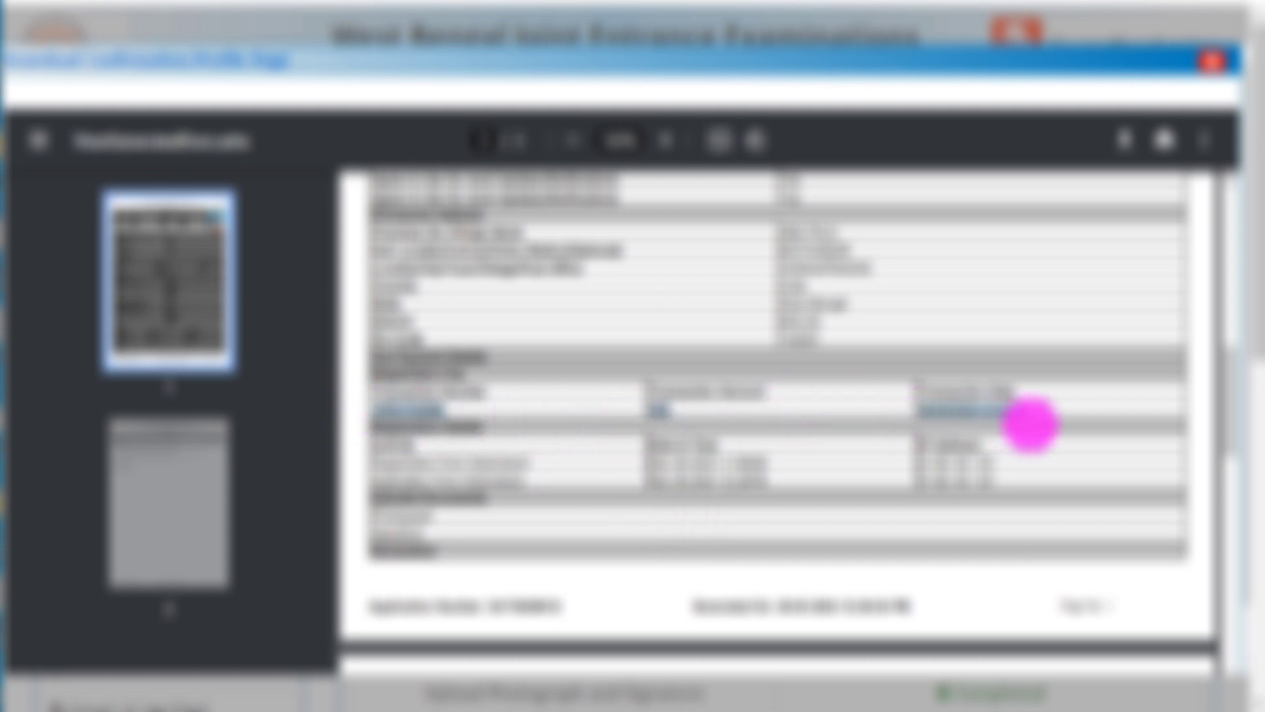
click(723, 392)
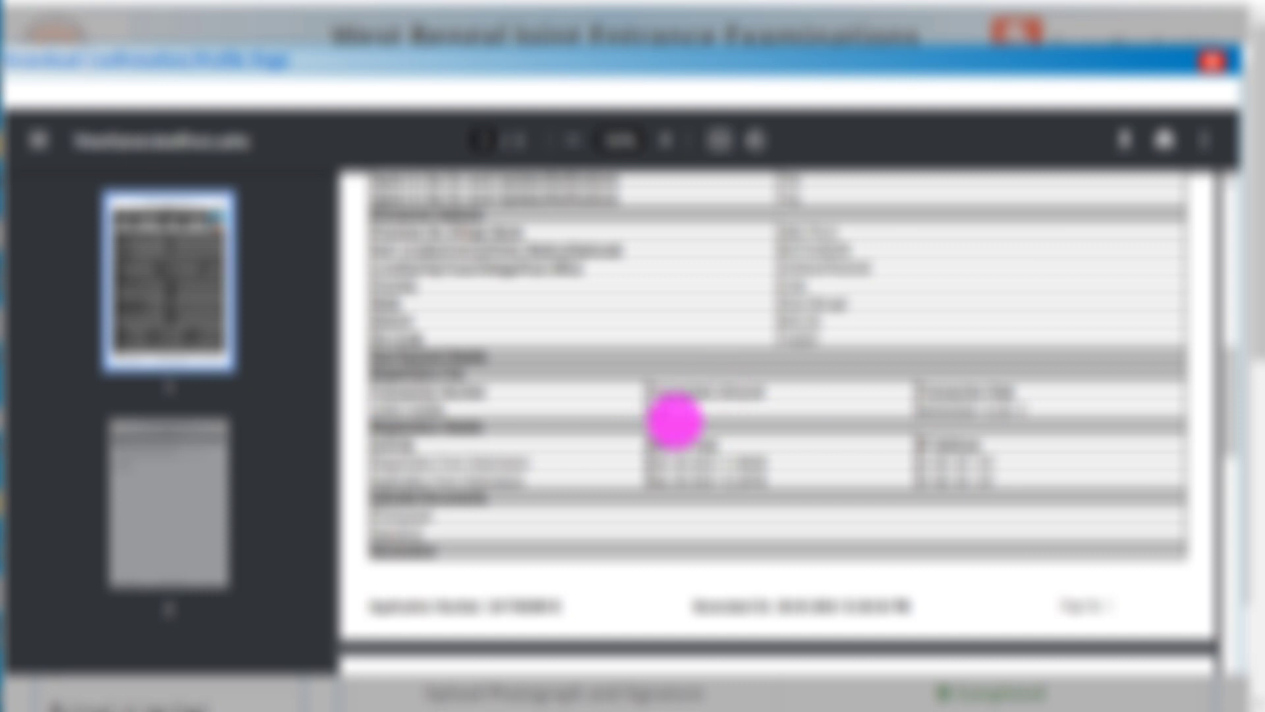